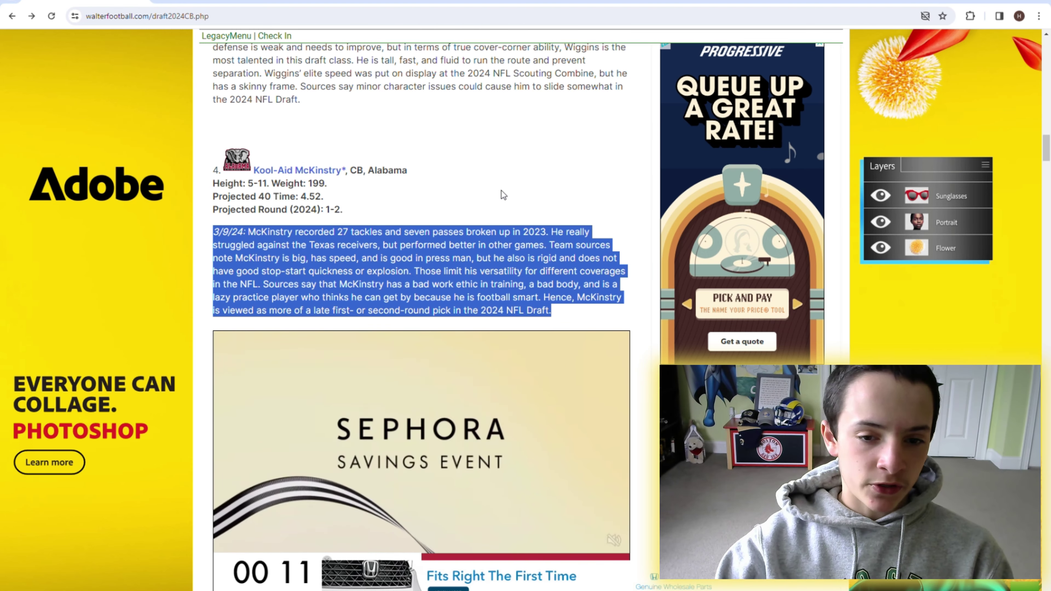
Review Kool-Aid McKinstry's scouting report and college defensive statistics, and switch to the prospect grading spreadsheet.
{"action": "left_click_drag", "start_coordinate": [543, 228], "coordinate": [561, 181]}
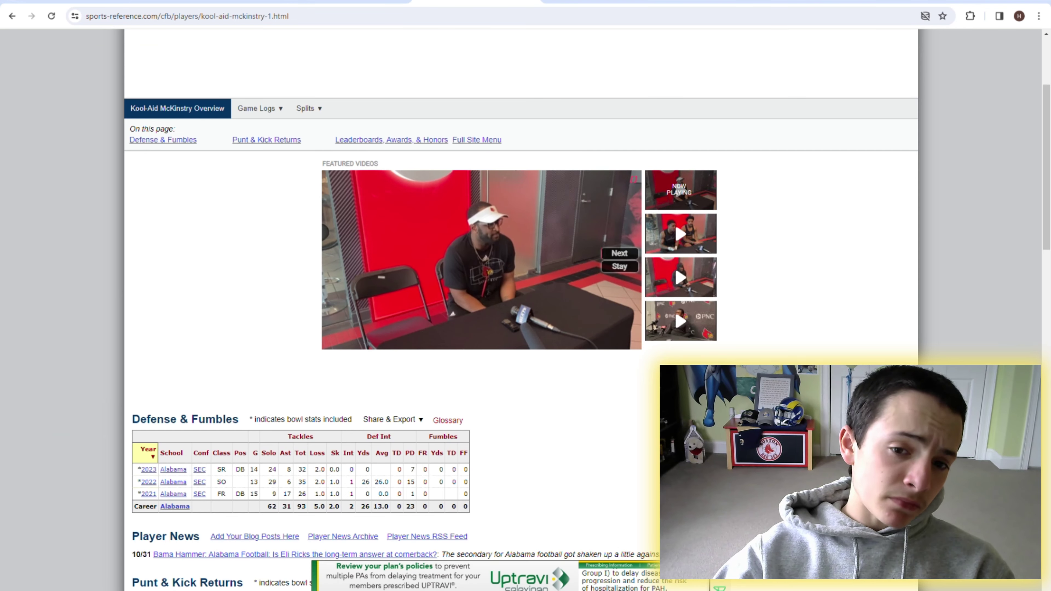
{"action": "scroll", "coordinate": [268, 305], "scroll_direction": "down", "scroll_amount": 4}
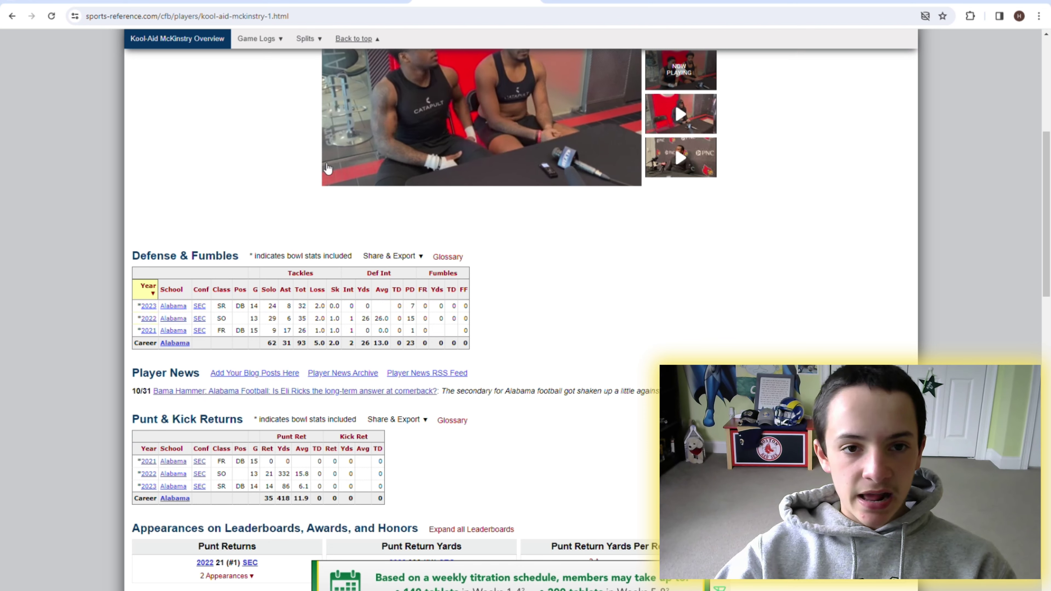
{"action": "left_click", "coordinate": [215, 3]}
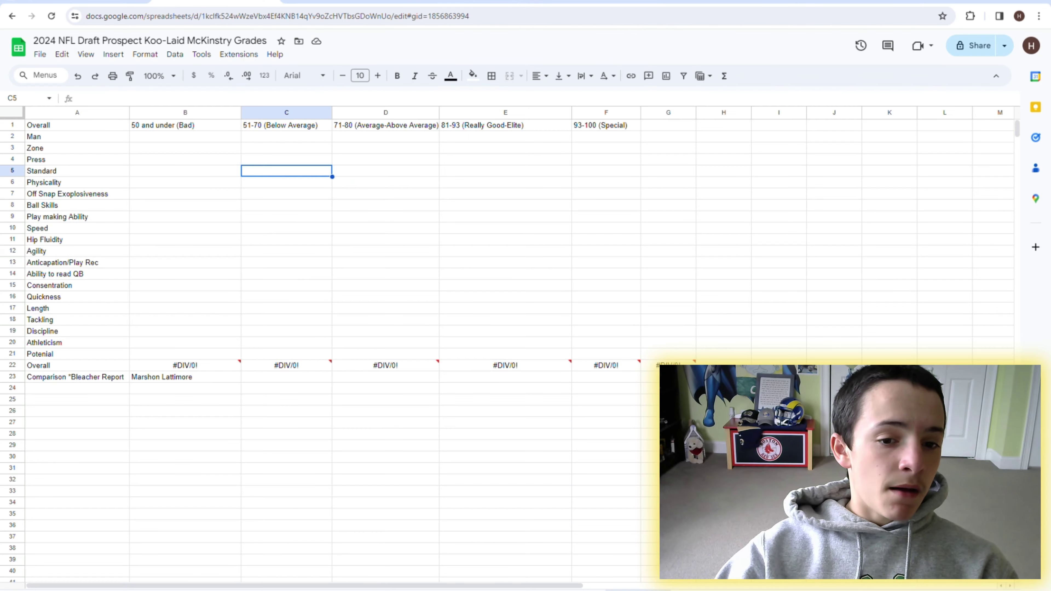
{"action": "double_click", "coordinate": [203, 382]}
{"action": "key", "text": "Return"}
{"action": "left_click", "coordinate": [217, 377]}
{"action": "double_click", "coordinate": [218, 377]}
{"action": "left_click", "coordinate": [261, 380]}
{"action": "double_click", "coordinate": [213, 376]}
{"action": "left_click", "coordinate": [200, 325]}
{"action": "left_click", "coordinate": [182, 360]}
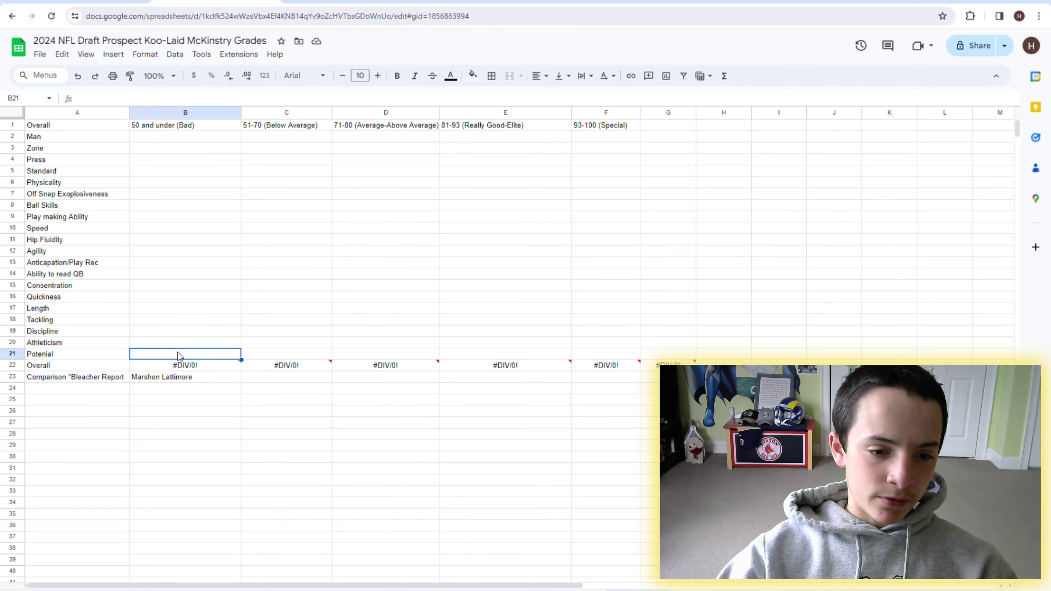
{"action": "left_click", "coordinate": [182, 326]}
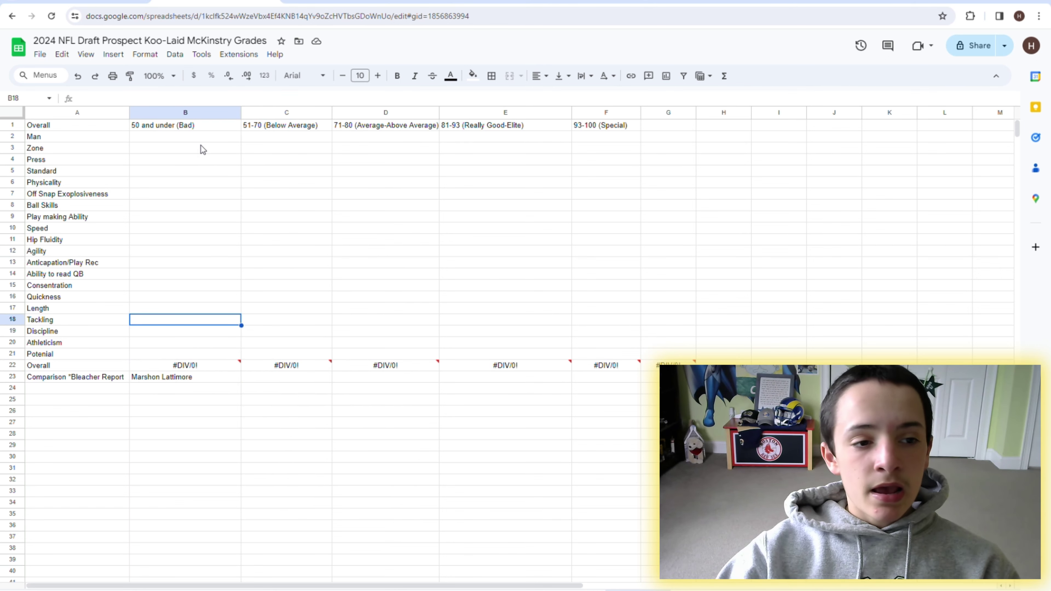
{"action": "left_click", "coordinate": [212, 149]}
{"action": "type", "text": "4"}
{"action": "key", "text": "Return"}
{"action": "key", "text": "ctrl+z"}
Enter a Man coverage grade of 86 in the 81-93 (Really Good-Elite) column.
{"action": "key", "text": "Up"}
{"action": "key", "text": "Right"}
{"action": "key", "text": "Right"}
{"action": "key", "text": "Right"}
{"action": "type", "text": "86"}
{"action": "key", "text": "Return"}
{"action": "key", "text": "Up"}
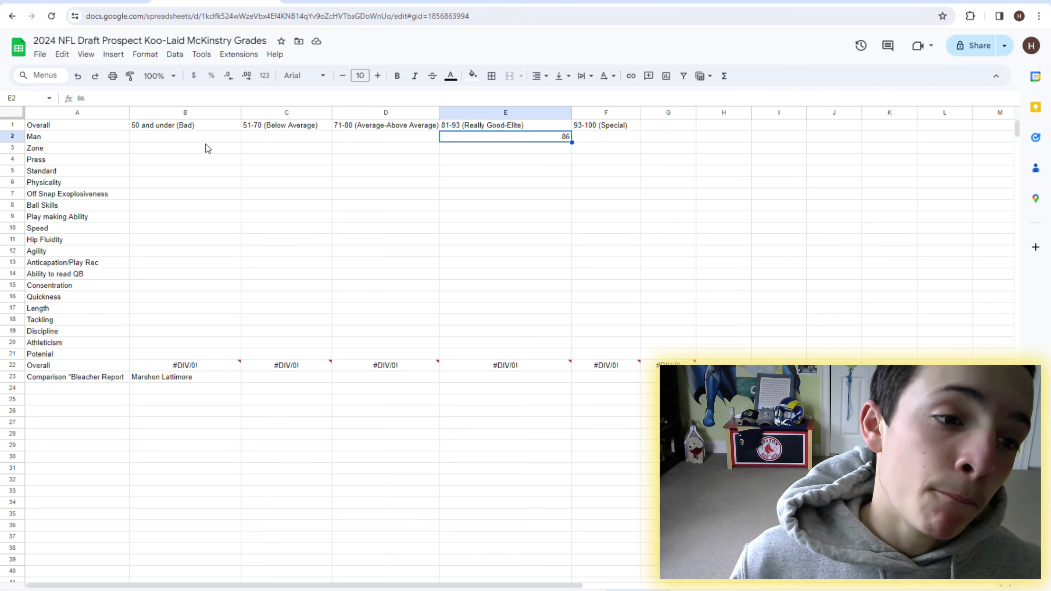
Enter a Zone coverage grade of 67 in the 51-70 (Below Average) column.
{"action": "key", "text": "Down"}
{"action": "key", "text": "Left"}
{"action": "key", "text": "Left"}
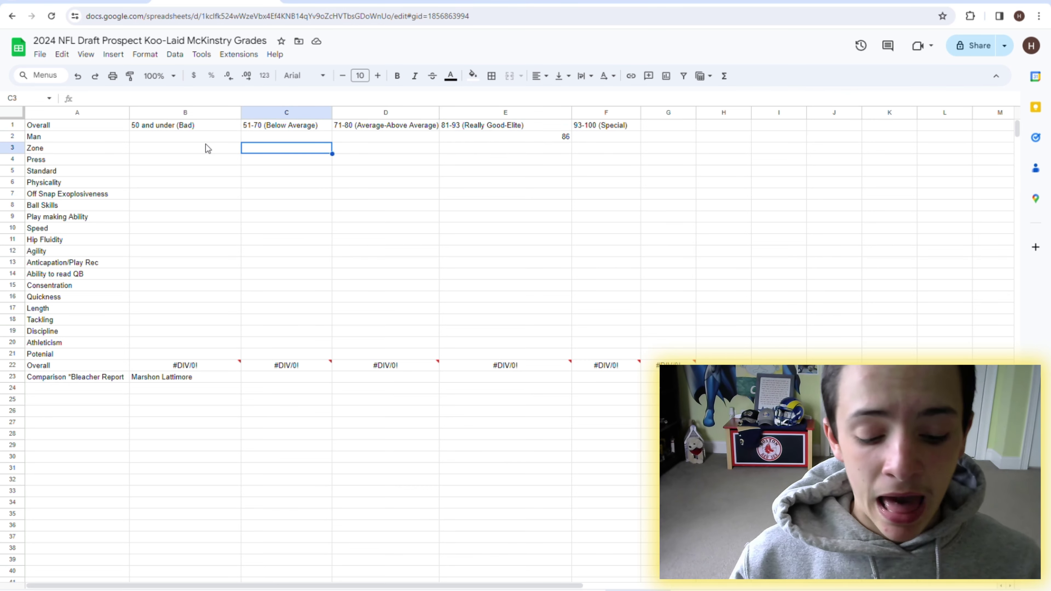
{"action": "type", "text": "67"}
{"action": "key", "text": "Return"}
{"action": "key", "text": "Up"}
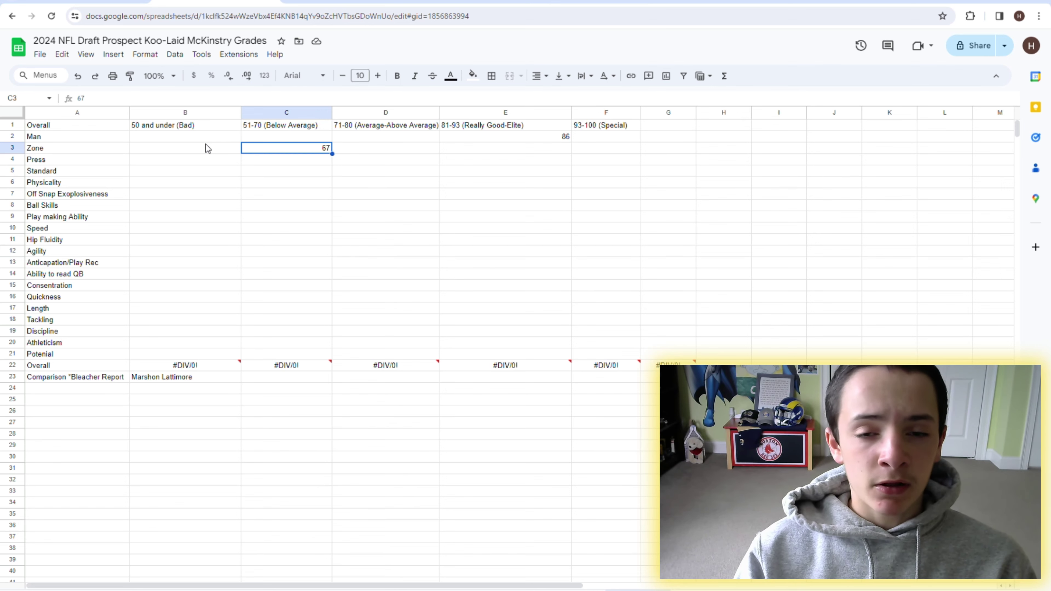
Enter a Press grade of 92 in the 81-93 (Really Good-Elite) column.
{"action": "key", "text": "Down"}
{"action": "key", "text": "Left"}
{"action": "key", "text": "Left"}
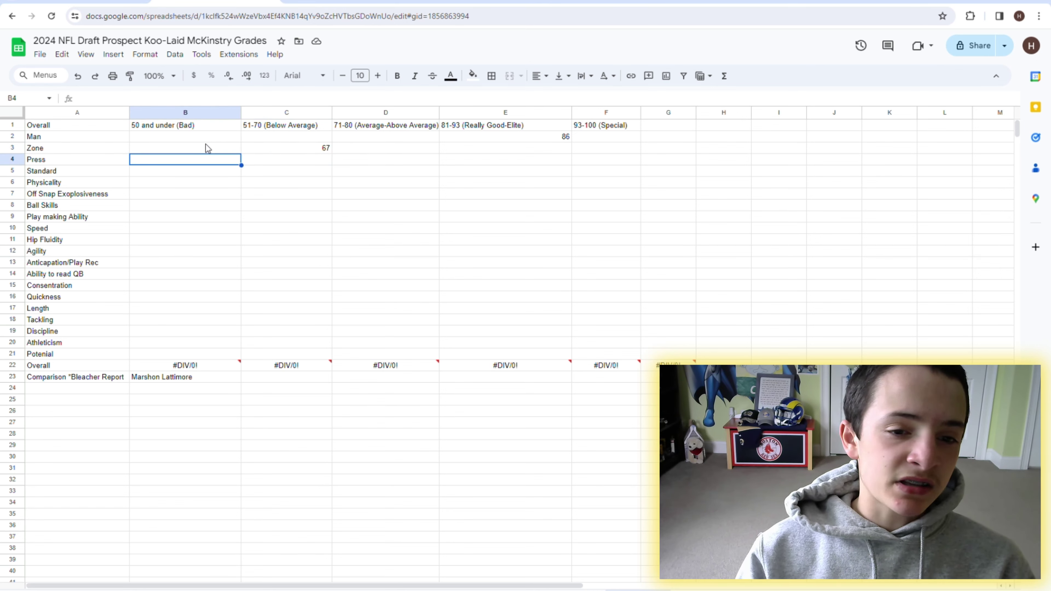
{"action": "key", "text": "Right"}
{"action": "key", "text": "Right"}
{"action": "key", "text": "Right"}
{"action": "key", "text": "Right"}
{"action": "type", "text": "92"}
{"action": "key", "text": "Return"}
{"action": "key", "text": "Up"}
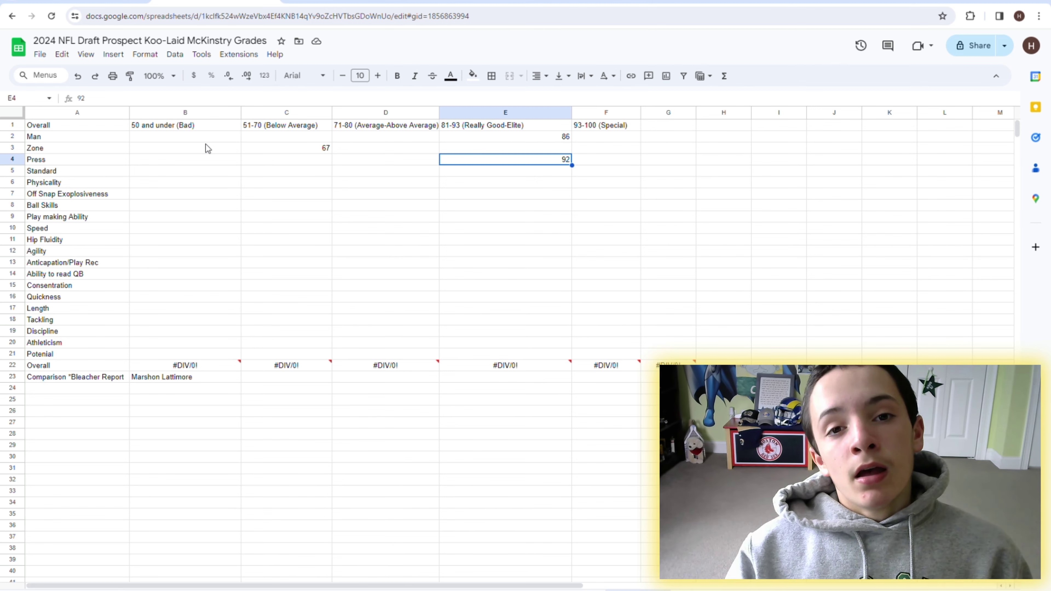
{"action": "key", "text": "Left"}
{"action": "key", "text": "Right"}
{"action": "key", "text": "Right"}
{"action": "key", "text": "Left"}
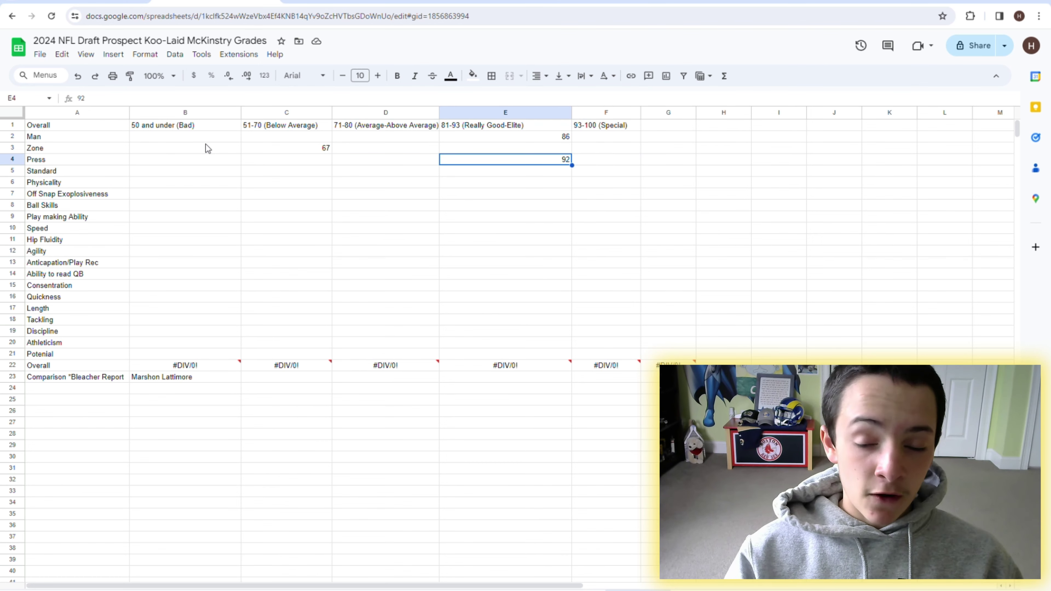
Enter a Standard grade of 72 in the 71-80 (Average-Above Average) column.
{"action": "key", "text": "Down"}
{"action": "key", "text": "Left"}
{"action": "key", "text": "Left"}
{"action": "key", "text": "Left"}
{"action": "key", "text": "Left"}
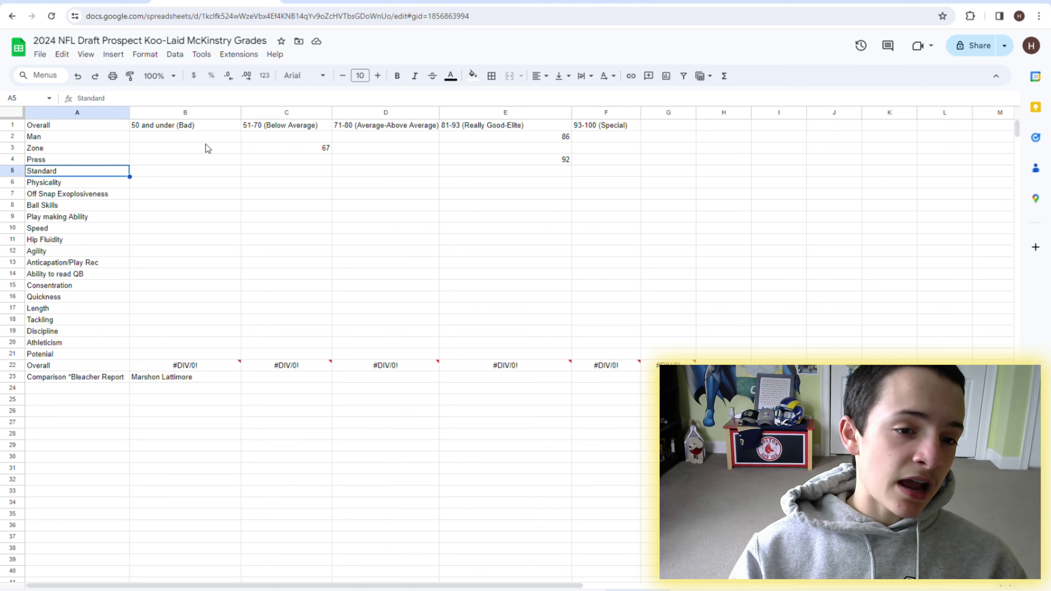
{"action": "key", "text": "Right"}
{"action": "key", "text": "Right"}
{"action": "key", "text": "Right"}
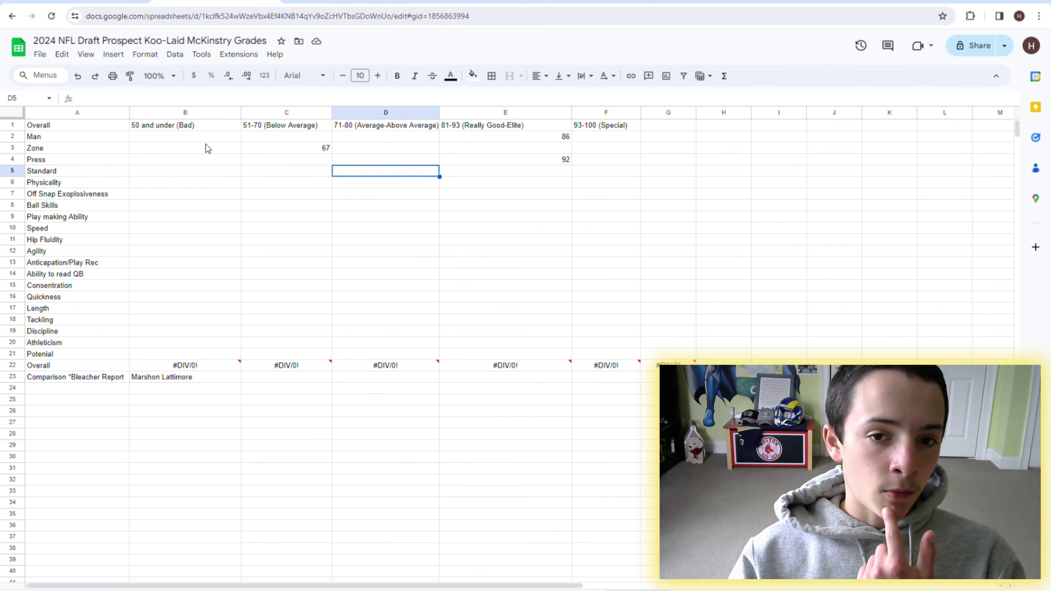
{"action": "key", "text": "Left"}
{"action": "key", "text": "Left"}
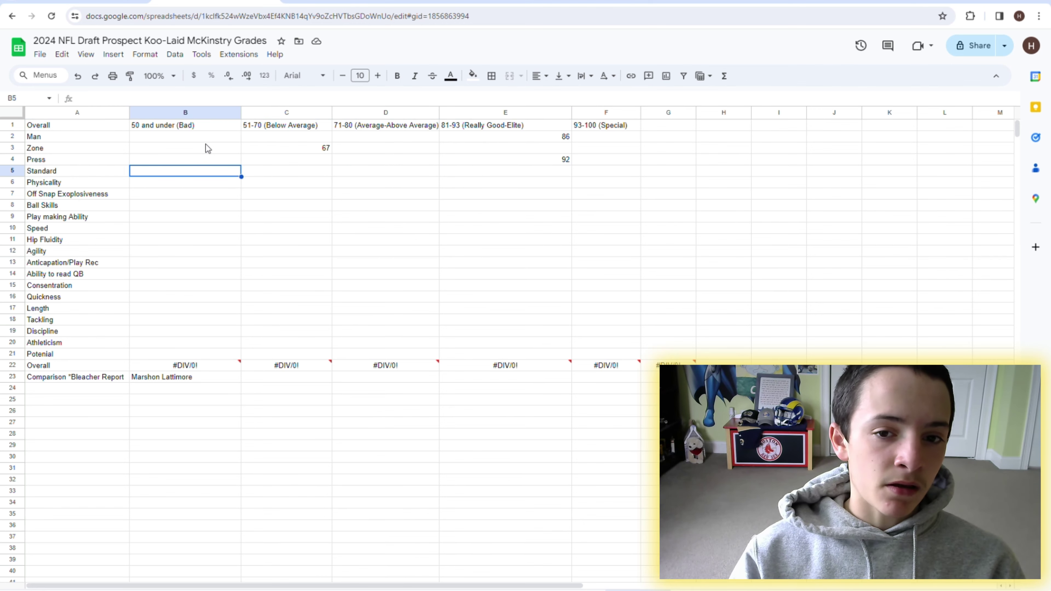
{"action": "key", "text": "Right"}
{"action": "key", "text": "Right"}
{"action": "key", "text": "Right"}
{"action": "key", "text": "Up"}
{"action": "key", "text": "Up"}
{"action": "key", "text": "Up"}
{"action": "key", "text": "Down"}
{"action": "key", "text": "Down"}
{"action": "key", "text": "Down"}
{"action": "key", "text": "Left"}
{"action": "key", "text": "Left"}
{"action": "key", "text": "Right"}
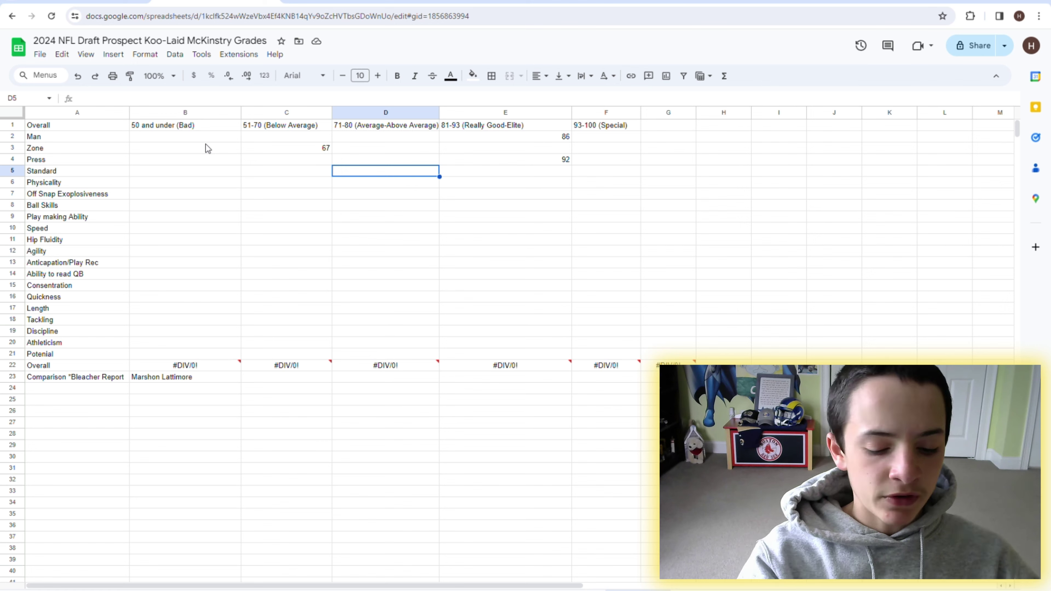
{"action": "type", "text": "72"}
{"action": "key", "text": "Return"}
{"action": "key", "text": "Up"}
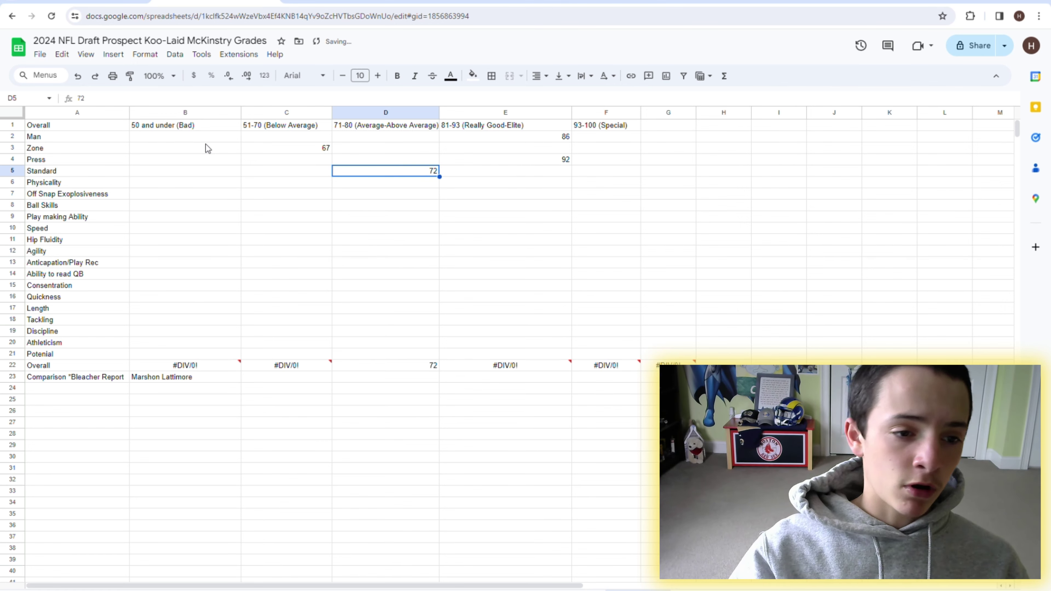
Enter a Physicality grade of 84 in the 81-93 (Really Good-Elite) column.
{"action": "key", "text": "Down"}
{"action": "key", "text": "Left"}
{"action": "key", "text": "Left"}
{"action": "key", "text": "Left"}
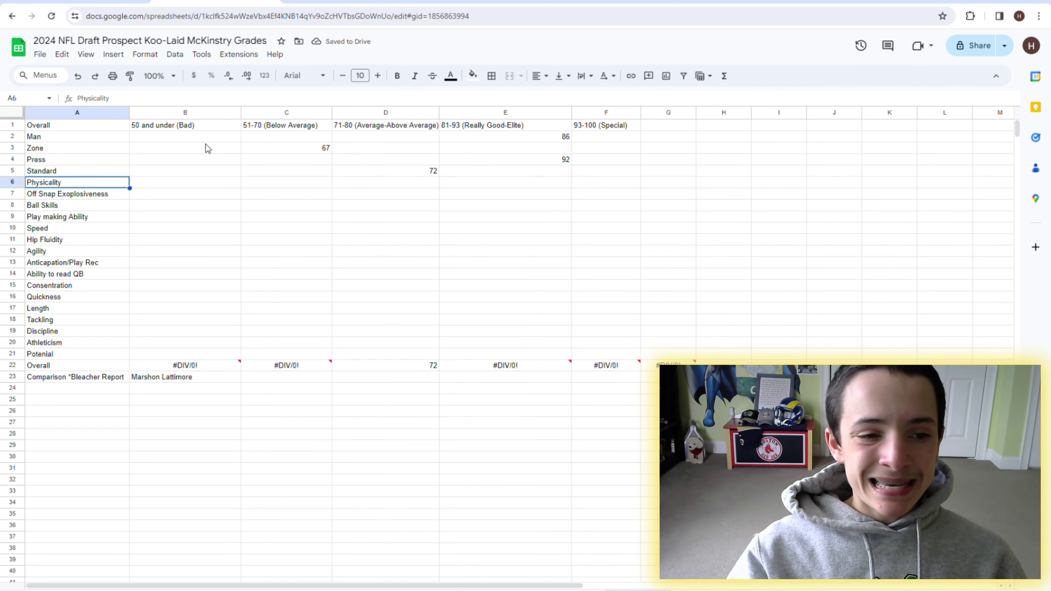
{"action": "key", "text": "Right"}
{"action": "key", "text": "Right"}
{"action": "key", "text": "Right"}
{"action": "key", "text": "Left"}
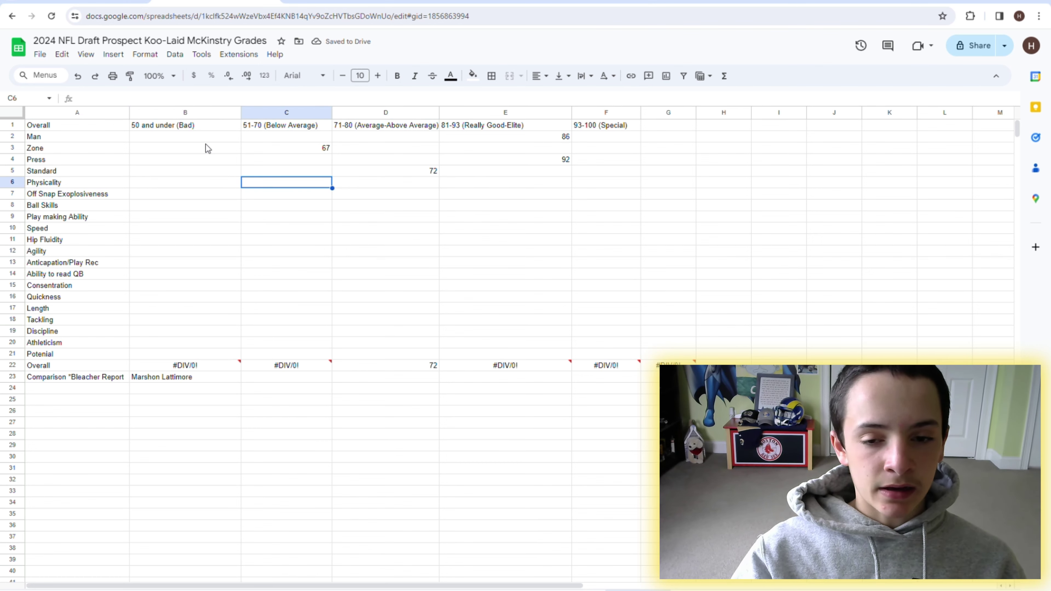
{"action": "key", "text": "Right"}
{"action": "key", "text": "Right"}
{"action": "type", "text": "84"}
{"action": "key", "text": "Return"}
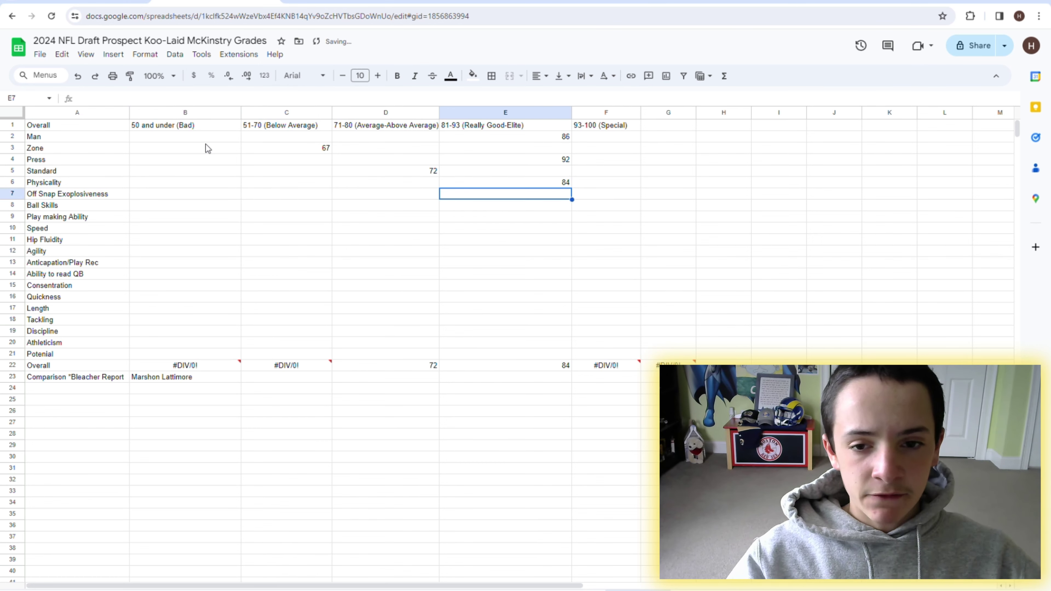
{"action": "key", "text": "Up"}
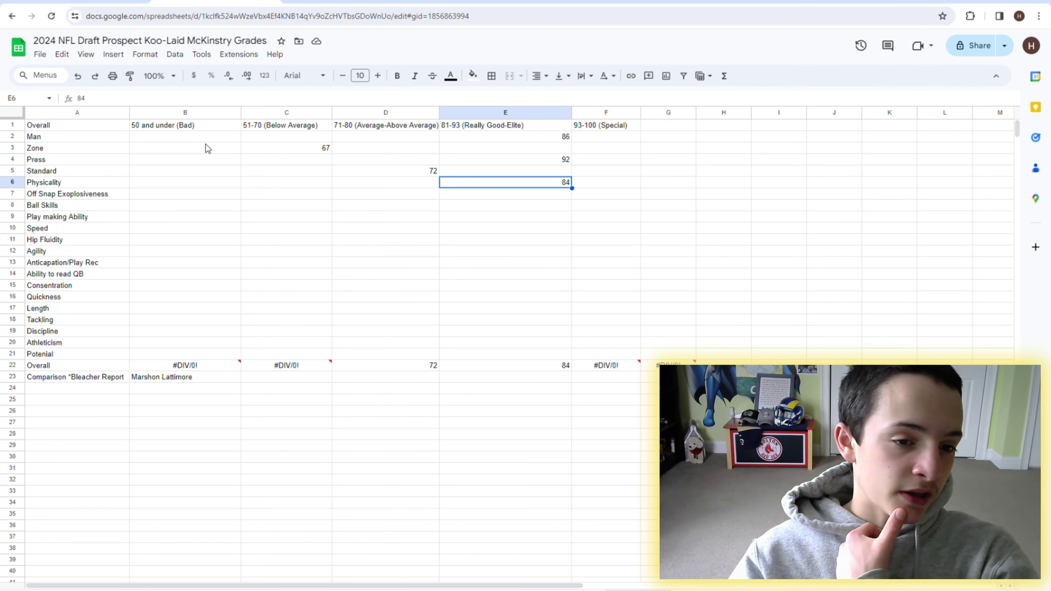
Enter an off-snap explosiveness grade of 75 in the 71-80 (Average-Above Average) column.
{"action": "key", "text": "Down"}
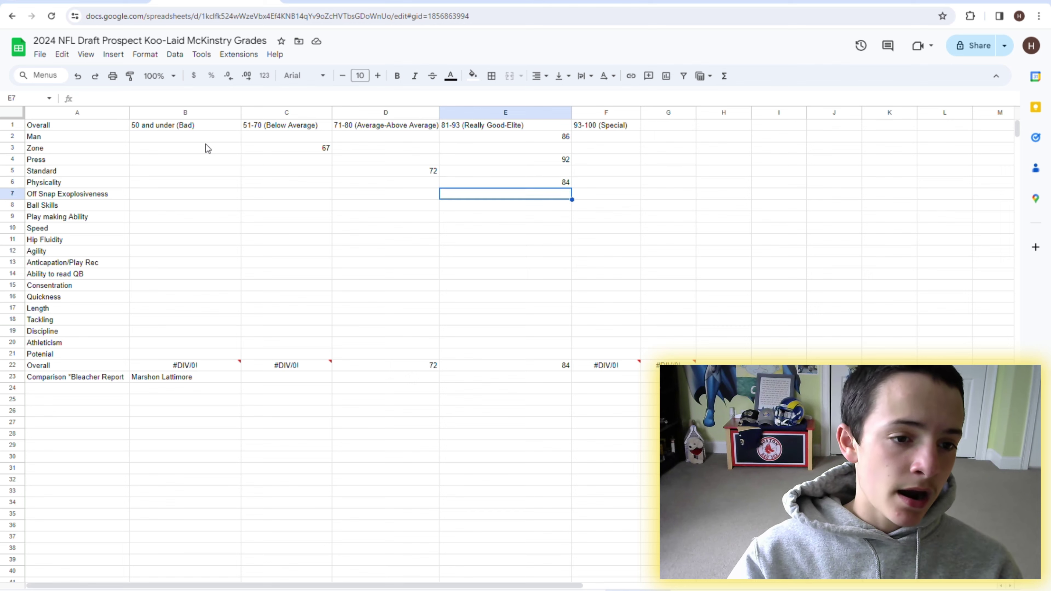
{"action": "key", "text": "Left"}
{"action": "key", "text": "Left"}
{"action": "key", "text": "Left"}
{"action": "key", "text": "Left"}
{"action": "key", "text": "Right"}
{"action": "key", "text": "Right"}
{"action": "key", "text": "Right"}
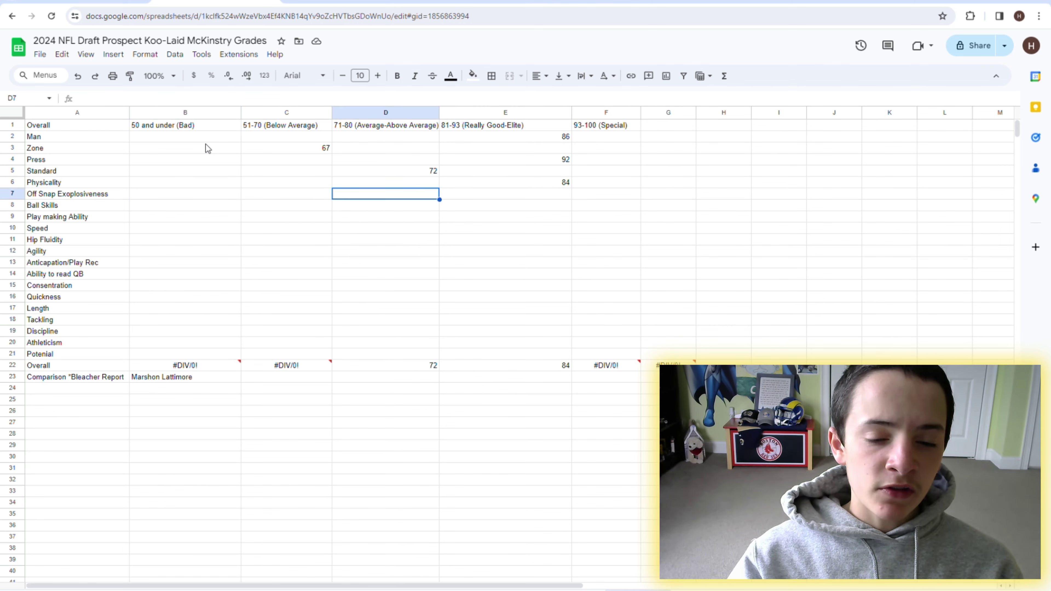
{"action": "type", "text": "75"}
{"action": "key", "text": "Return"}
{"action": "key", "text": "Up"}
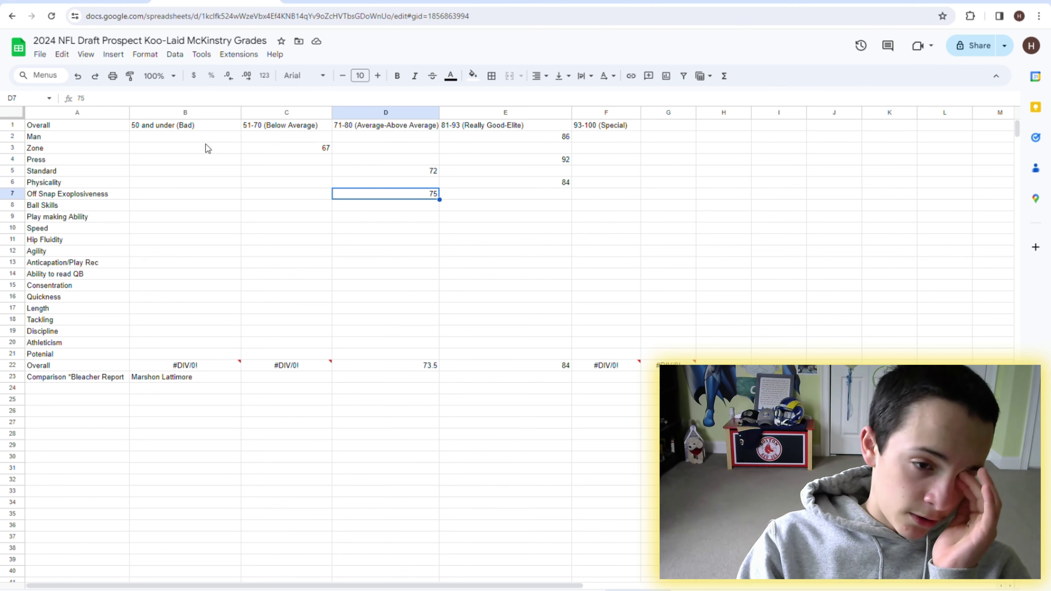
Enter a Ball Skills grade of 55 in the 51-70 (Below Average) column.
{"action": "key", "text": "Down"}
{"action": "key", "text": "Left"}
{"action": "key", "text": "Left"}
{"action": "key", "text": "Left"}
{"action": "key", "text": "Right"}
{"action": "key", "text": "Right"}
{"action": "key", "text": "Right"}
{"action": "key", "text": "Left"}
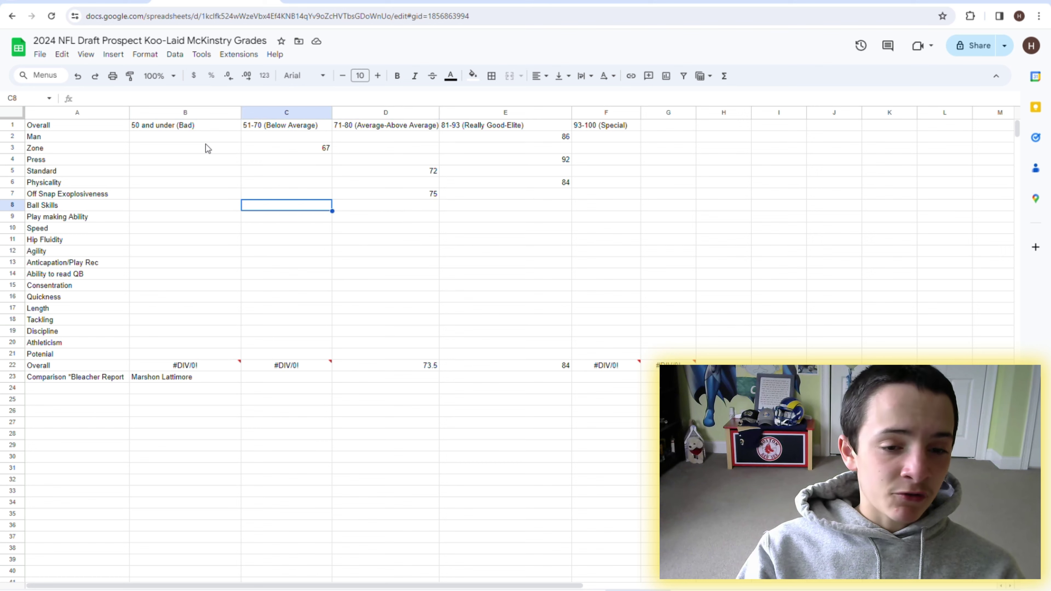
{"action": "type", "text": "55"}
{"action": "key", "text": "Return"}
{"action": "key", "text": "Up"}
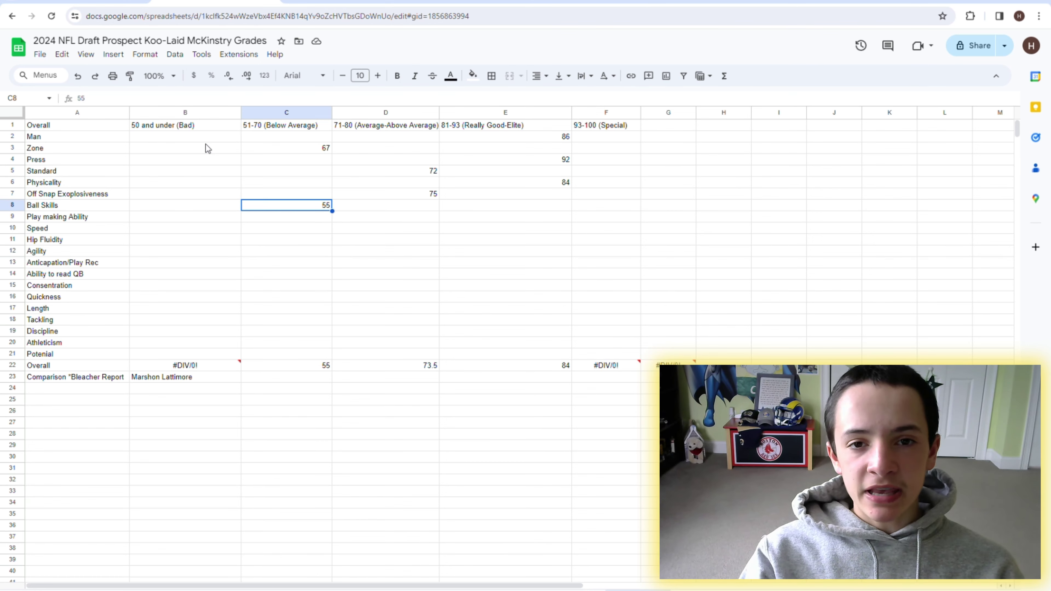
Enter a play making ability grade of 63 in the 51-70 (Below Average) column.
{"action": "key", "text": "Down"}
{"action": "key", "text": "Left"}
{"action": "key", "text": "Left"}
{"action": "key", "text": "Right"}
{"action": "key", "text": "Right"}
{"action": "key", "text": "Right"}
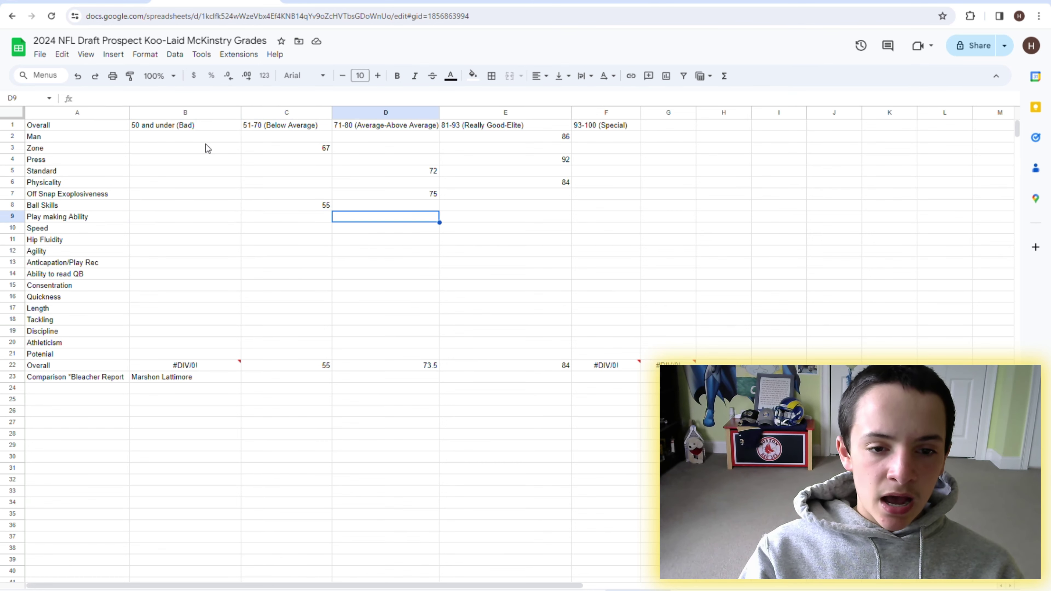
{"action": "key", "text": "Left"}
{"action": "type", "text": "63"}
{"action": "key", "text": "Return"}
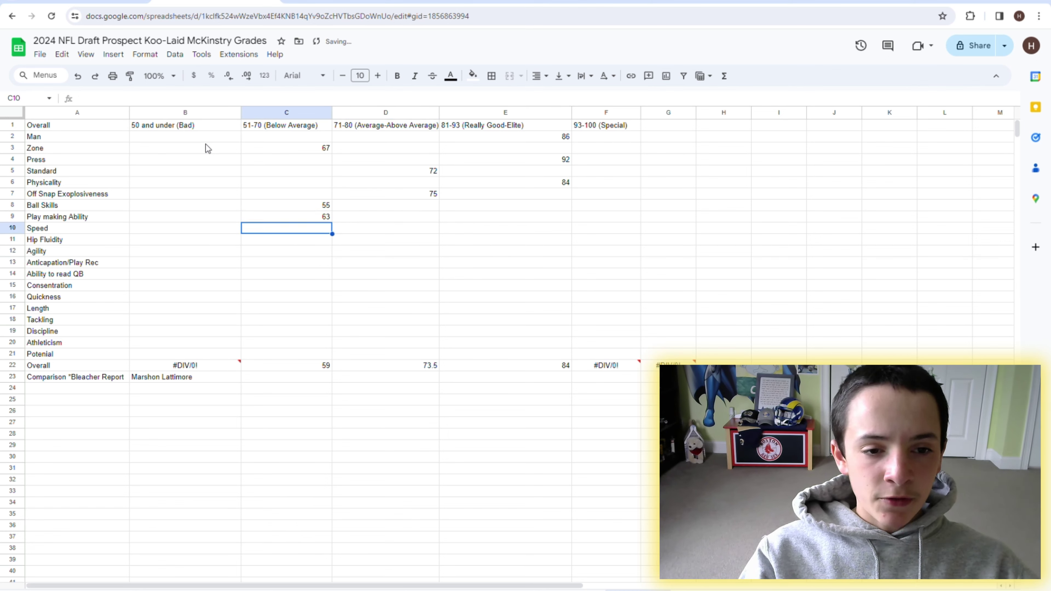
{"action": "key", "text": "Up"}
{"action": "key", "text": "Up"}
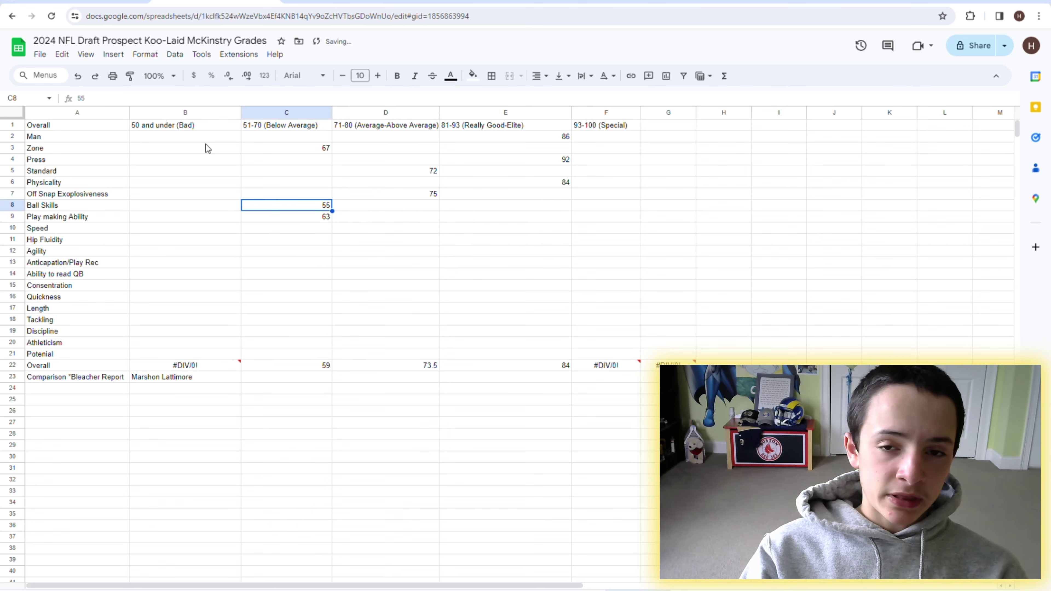
{"action": "key", "text": "Left"}
{"action": "key", "text": "Down"}
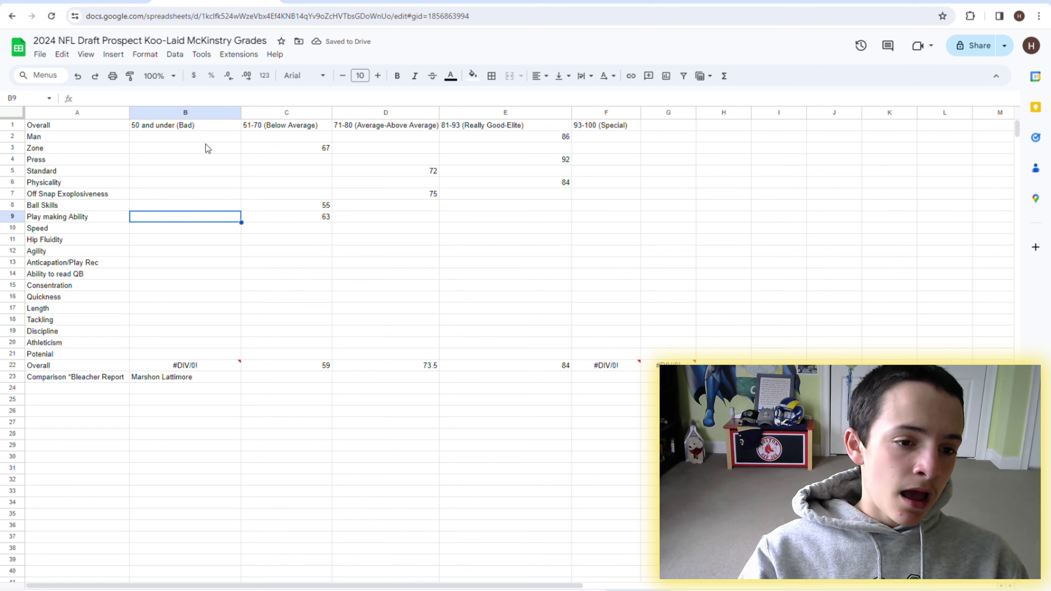
{"action": "key", "text": "Right"}
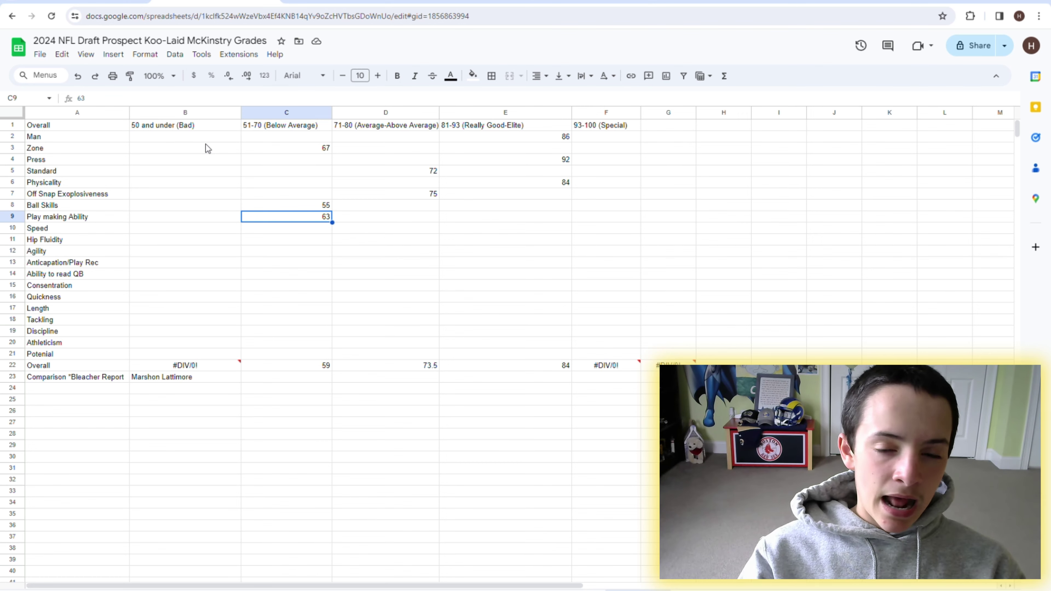
{"action": "key", "text": "Left"}
{"action": "key", "text": "Down"}
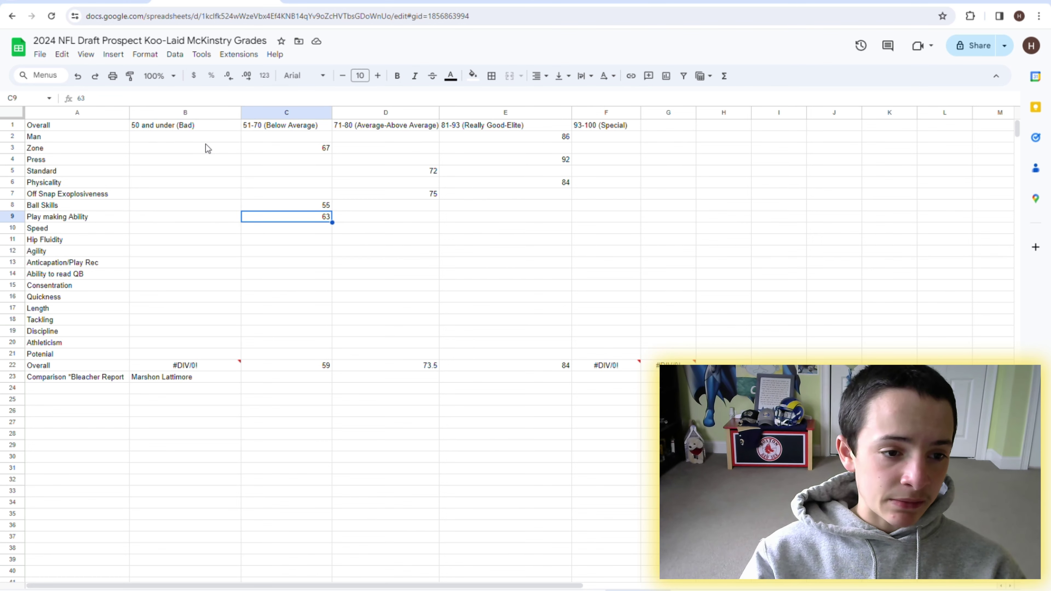
Enter a Speed grade of 82 in the 81-93 (Really Good-Elite) column.
{"action": "key", "text": "Left"}
{"action": "key", "text": "Down"}
{"action": "key", "text": "Left"}
{"action": "key", "text": "Right"}
{"action": "key", "text": "Right"}
{"action": "key", "text": "Right"}
{"action": "key", "text": "Right"}
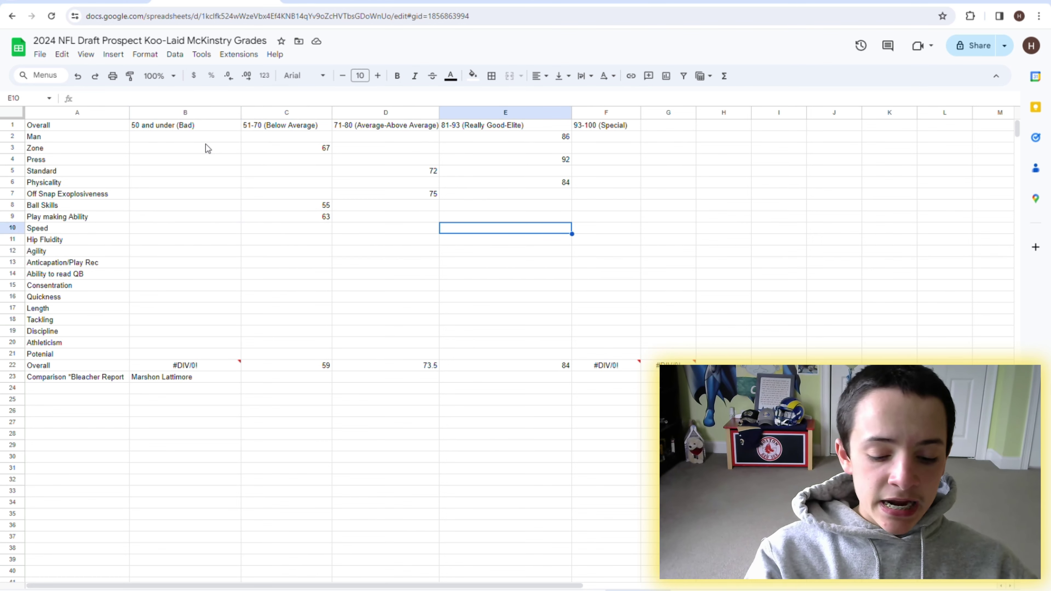
{"action": "type", "text": "82"}
{"action": "key", "text": "Return"}
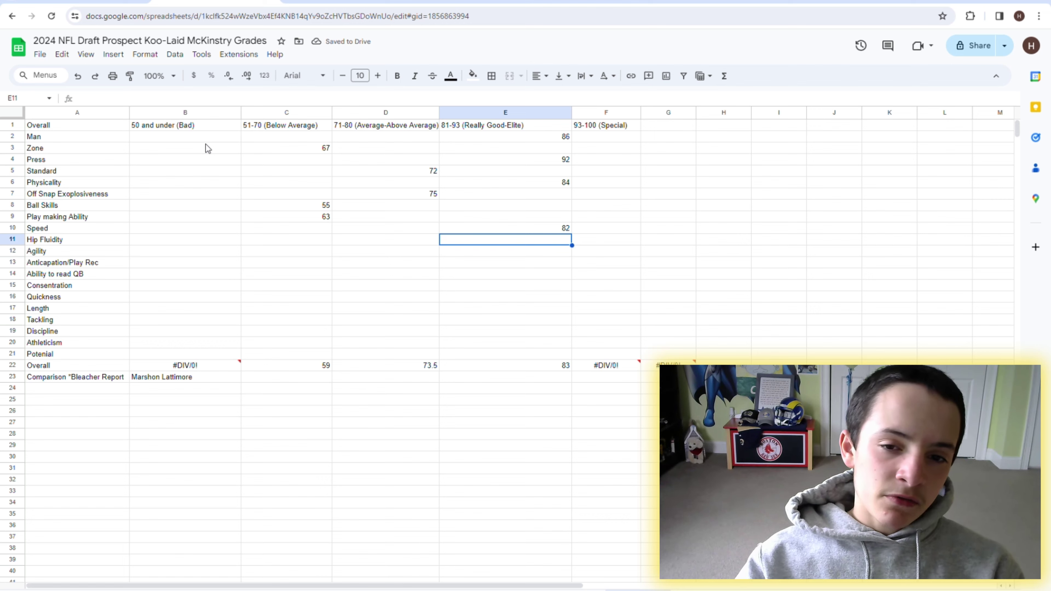
{"action": "key", "text": "Left"}
{"action": "key", "text": "Right"}
{"action": "key", "text": "Right"}
{"action": "key", "text": "Left"}
{"action": "key", "text": "Up"}
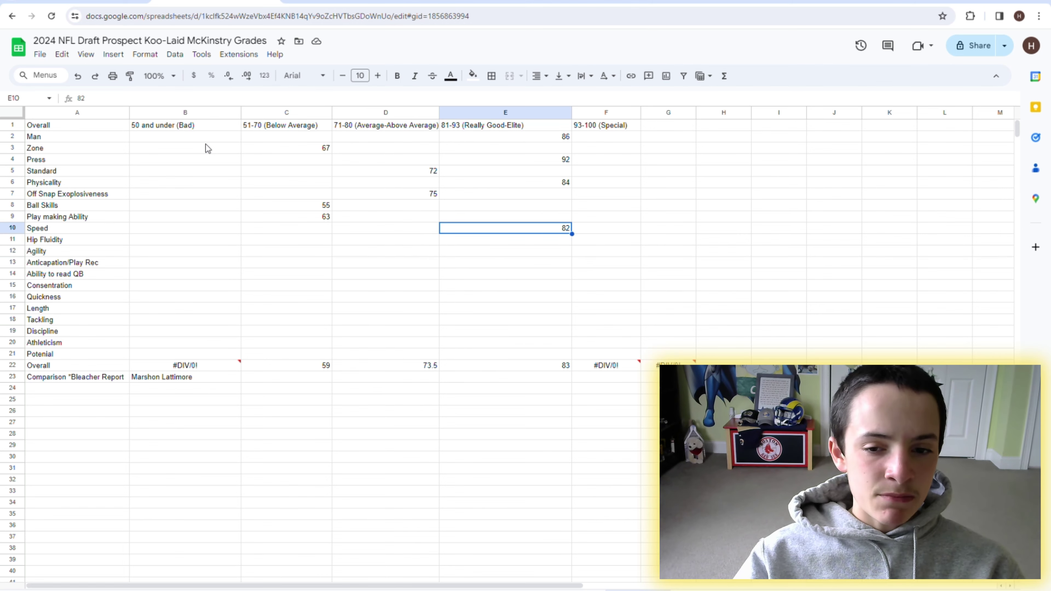
{"action": "key", "text": "Left"}
{"action": "key", "text": "Up"}
{"action": "key", "text": "Up"}
{"action": "key", "text": "Up"}
{"action": "key", "text": "Up"}
{"action": "key", "text": "Up"}
{"action": "key", "text": "Up"}
{"action": "key", "text": "Up"}
{"action": "key", "text": "Down"}
{"action": "key", "text": "Right"}
{"action": "key", "text": "Right"}
{"action": "key", "text": "Down"}
{"action": "key", "text": "Down"}
{"action": "key", "text": "Down"}
{"action": "key", "text": "Down"}
{"action": "key", "text": "Down"}
{"action": "key", "text": "Down"}
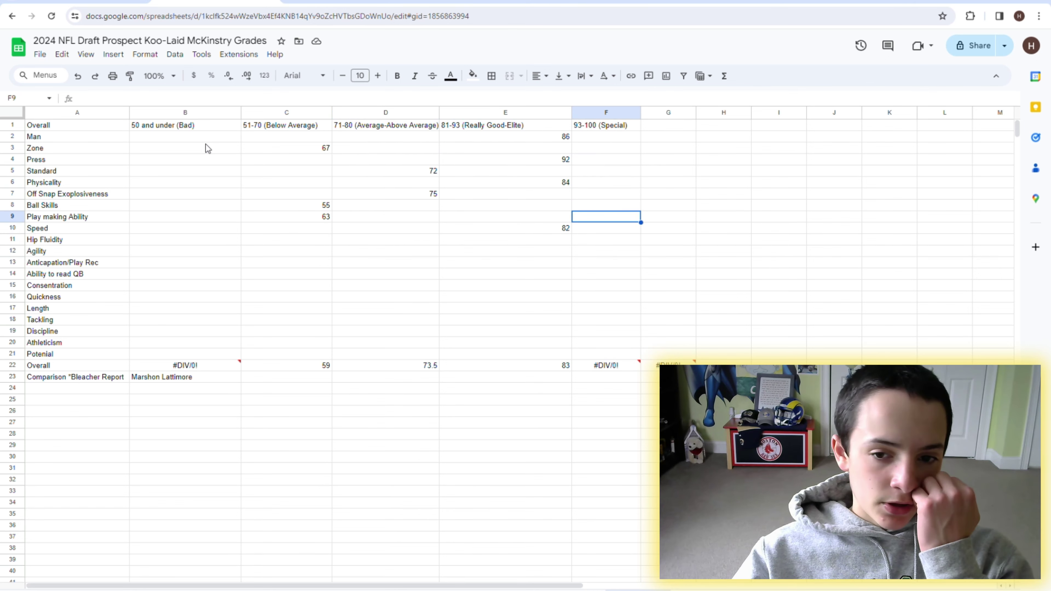
Enter a Hip Fluidity grade of 74 in the 71-80 (Average-Above Average) column.
{"action": "key", "text": "Left"}
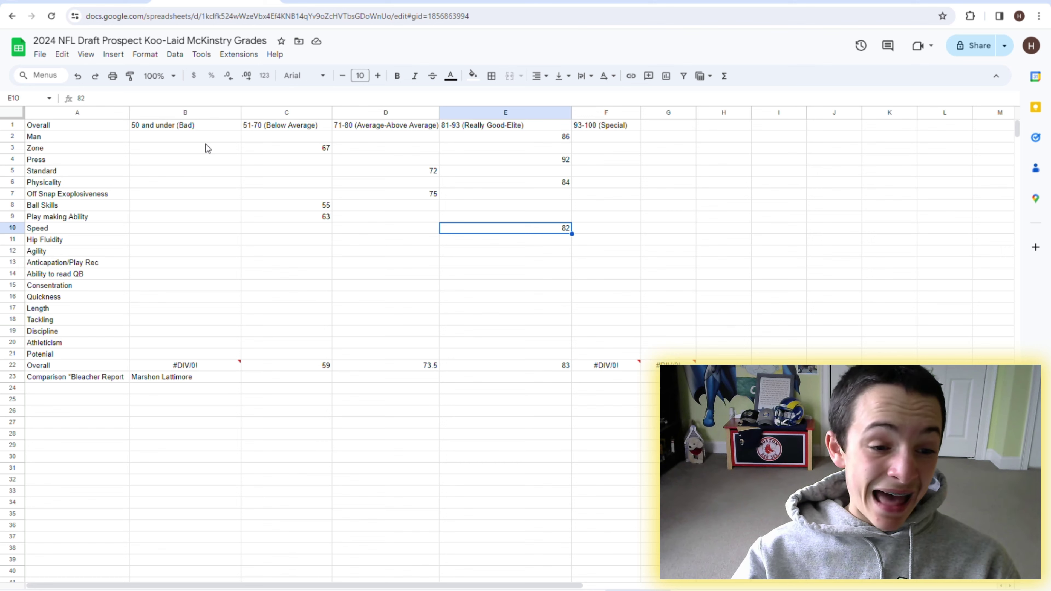
{"action": "key", "text": "Down"}
{"action": "key", "text": "Left"}
{"action": "key", "text": "Left"}
{"action": "key", "text": "Left"}
{"action": "key", "text": "Left"}
{"action": "key", "text": "Right"}
{"action": "key", "text": "Right"}
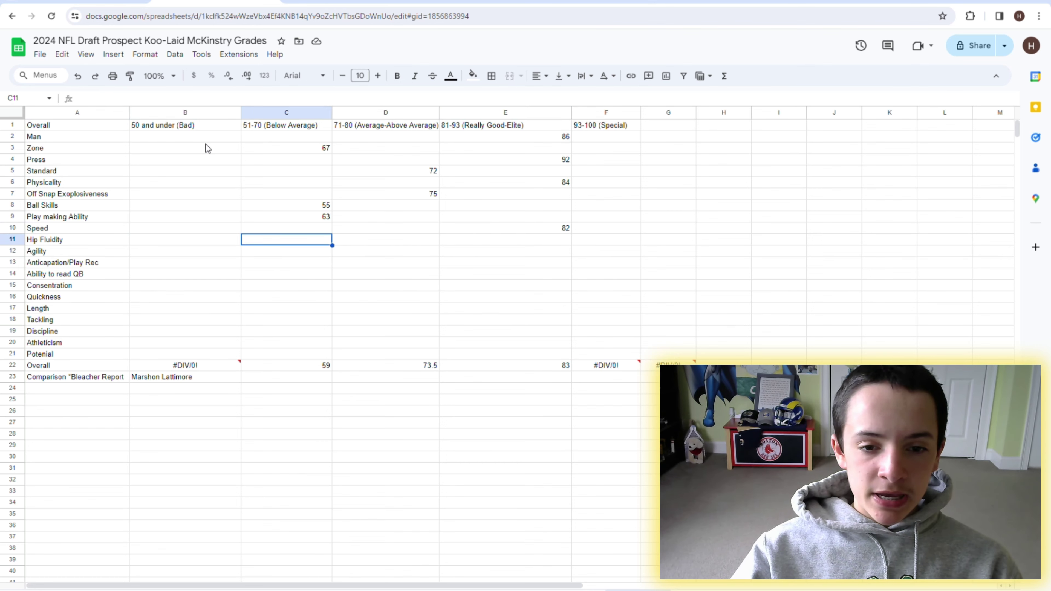
{"action": "key", "text": "Right"}
{"action": "type", "text": "74"}
{"action": "key", "text": "Return"}
{"action": "key", "text": "Up"}
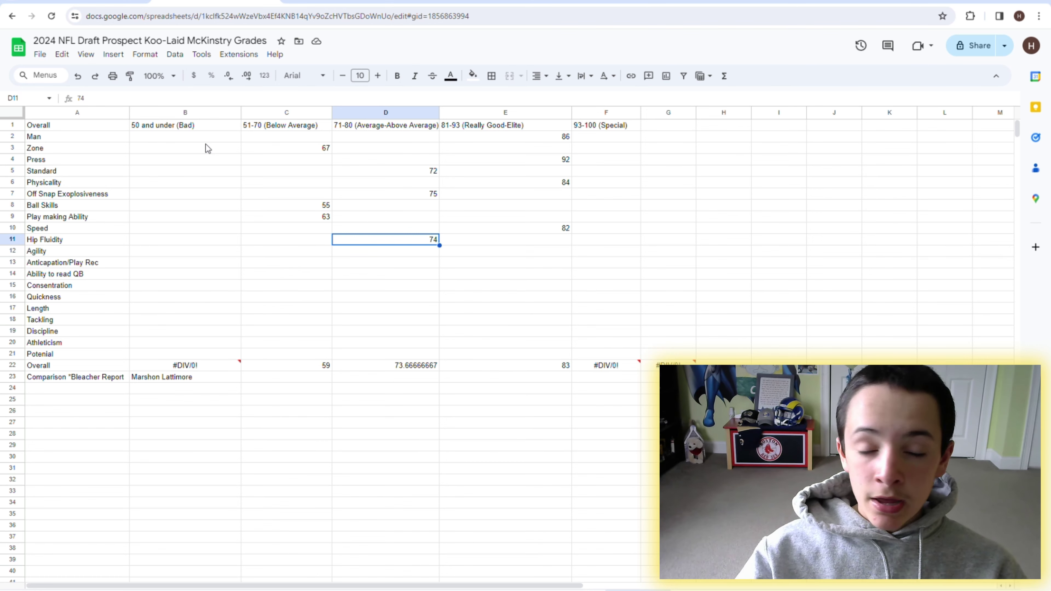
Enter an Agility grade of 77 in the 71-80 (Average-Above Average) column.
{"action": "key", "text": "Down"}
{"action": "key", "text": "Left"}
{"action": "key", "text": "Left"}
{"action": "key", "text": "Left"}
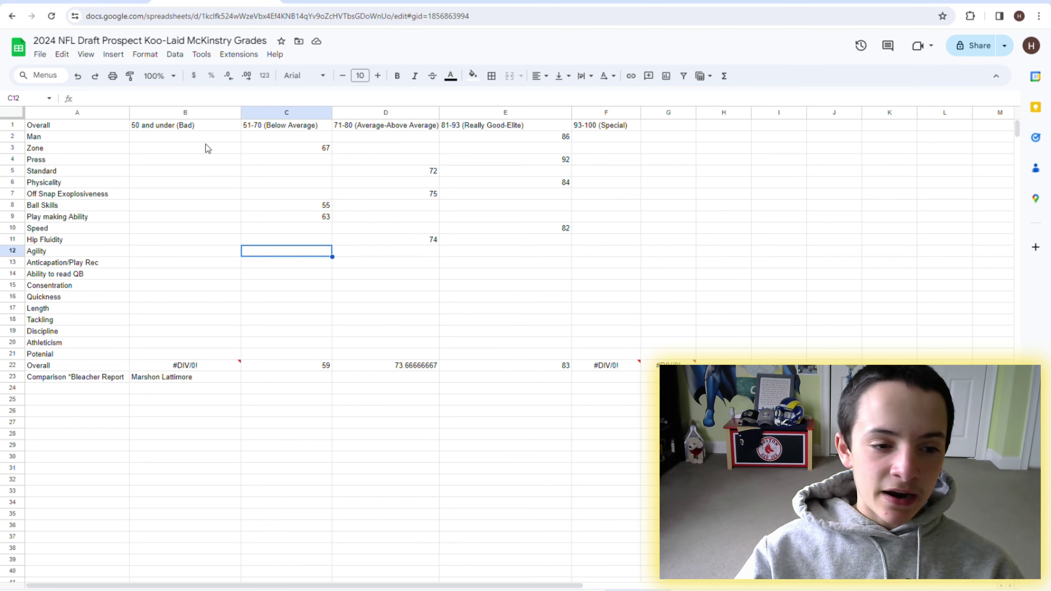
{"action": "key", "text": "Right"}
{"action": "key", "text": "Right"}
{"action": "key", "text": "Right"}
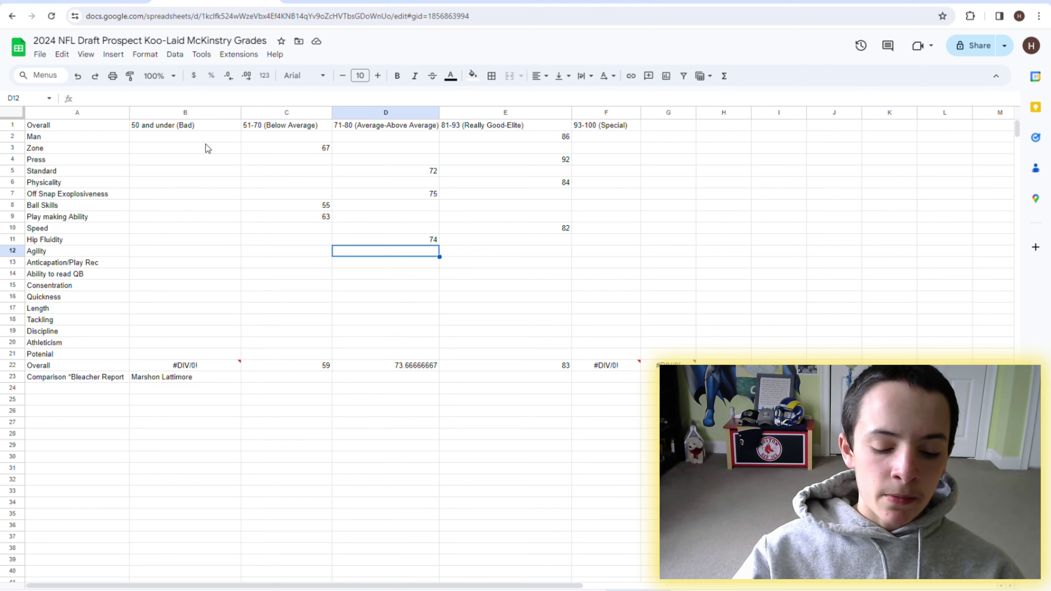
{"action": "type", "text": "77"}
{"action": "key", "text": "Return"}
{"action": "key", "text": "Up"}
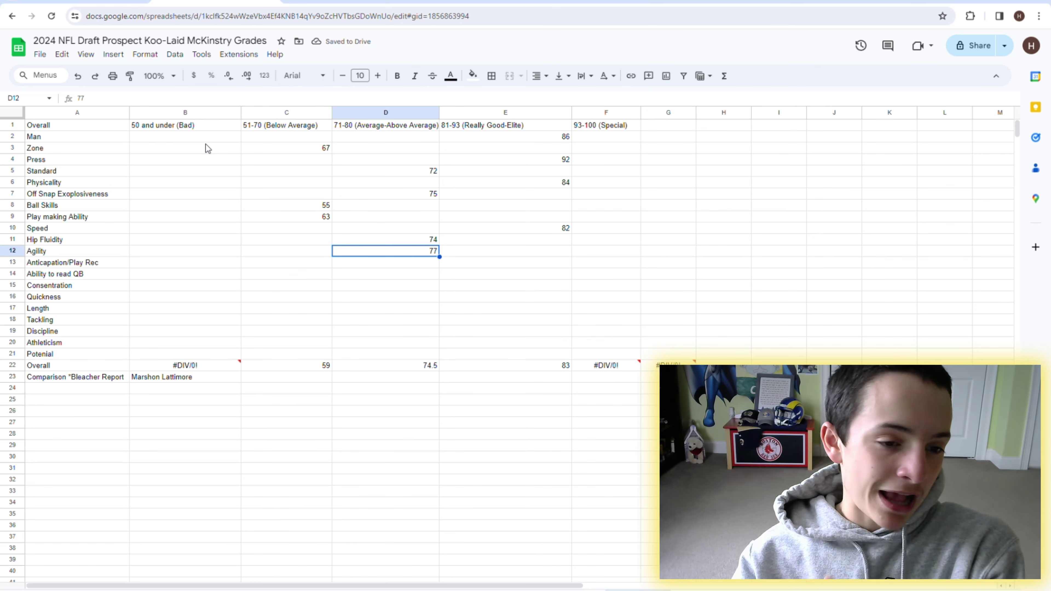
Enter an anticipation and play recognition grade of 72 in the 71-80 (Average-Above Average) column.
{"action": "key", "text": "Down"}
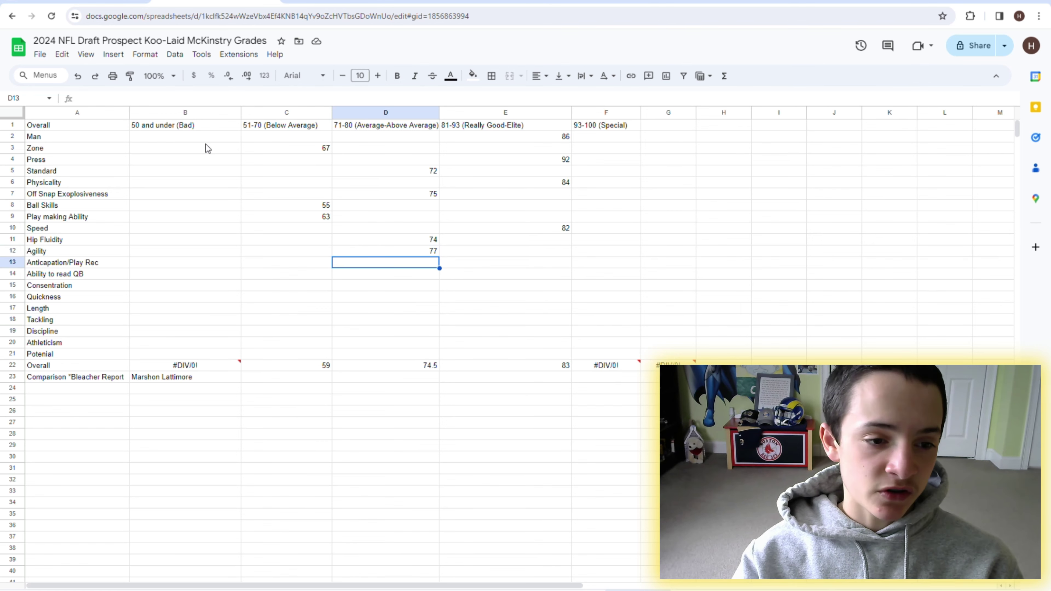
{"action": "key", "text": "Left"}
{"action": "key", "text": "Left"}
{"action": "key", "text": "Left"}
{"action": "key", "text": "Right"}
{"action": "key", "text": "Right"}
{"action": "key", "text": "Right"}
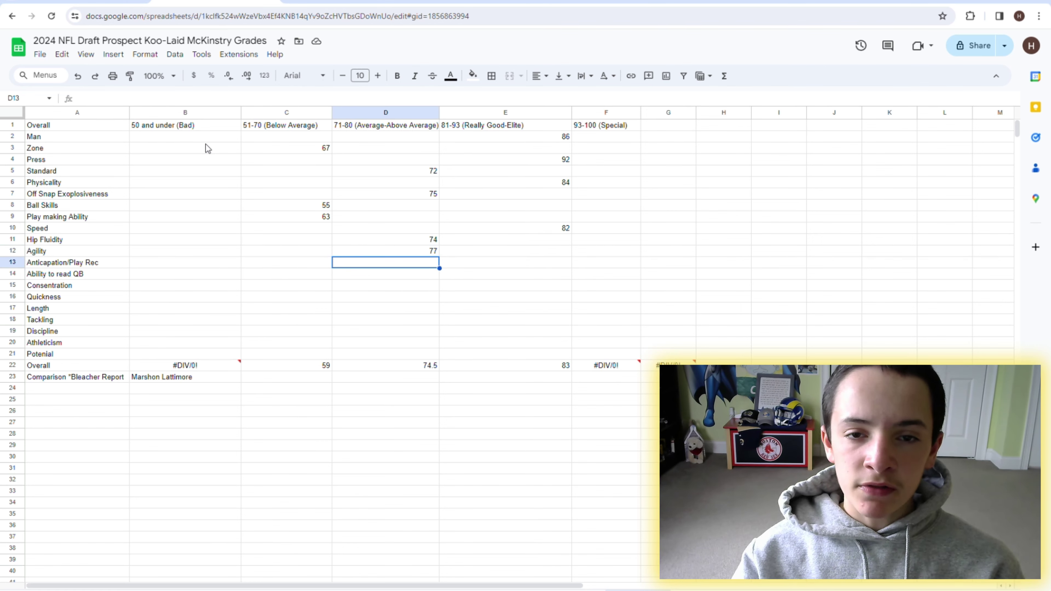
{"action": "type", "text": "72"}
{"action": "key", "text": "Return"}
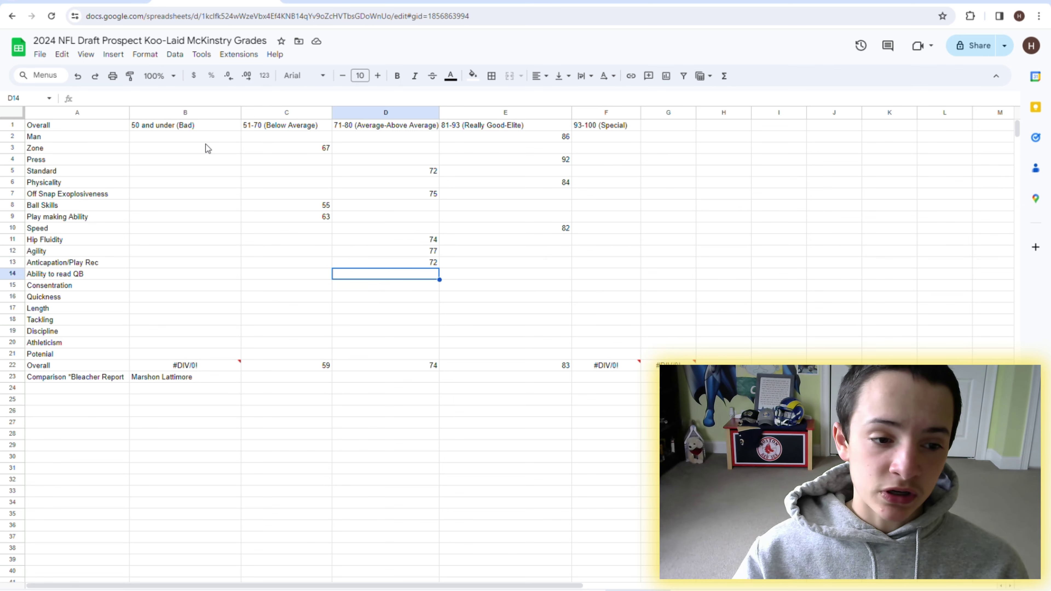
Enter a grade of 83 for ability to read the QB in the 81-93 (Really Good-Elite) column.
{"action": "key", "text": "Left"}
{"action": "key", "text": "Left"}
{"action": "key", "text": "Left"}
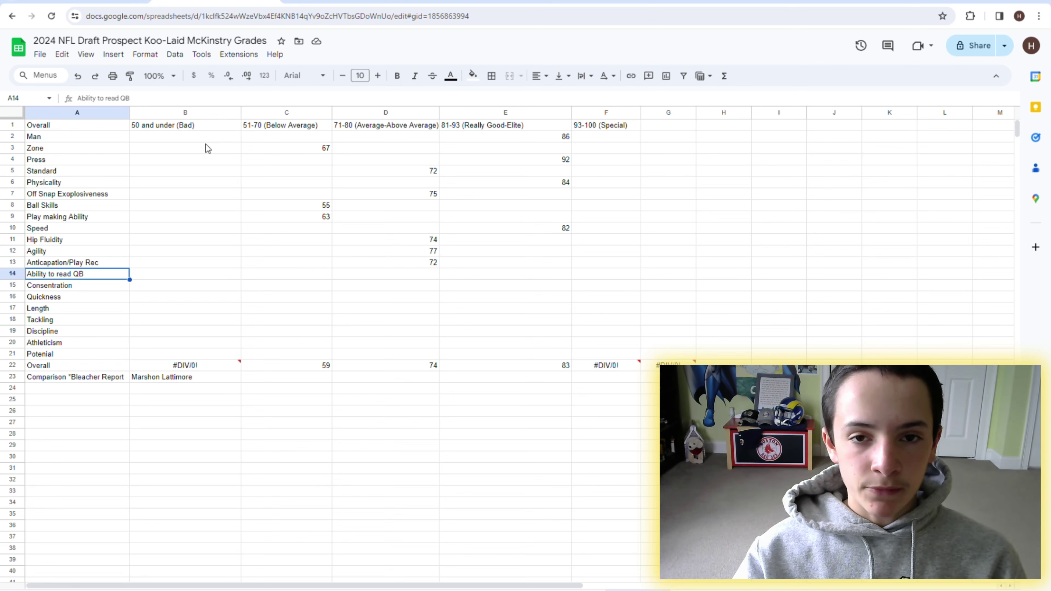
{"action": "key", "text": "Right"}
{"action": "key", "text": "Right"}
{"action": "key", "text": "Right"}
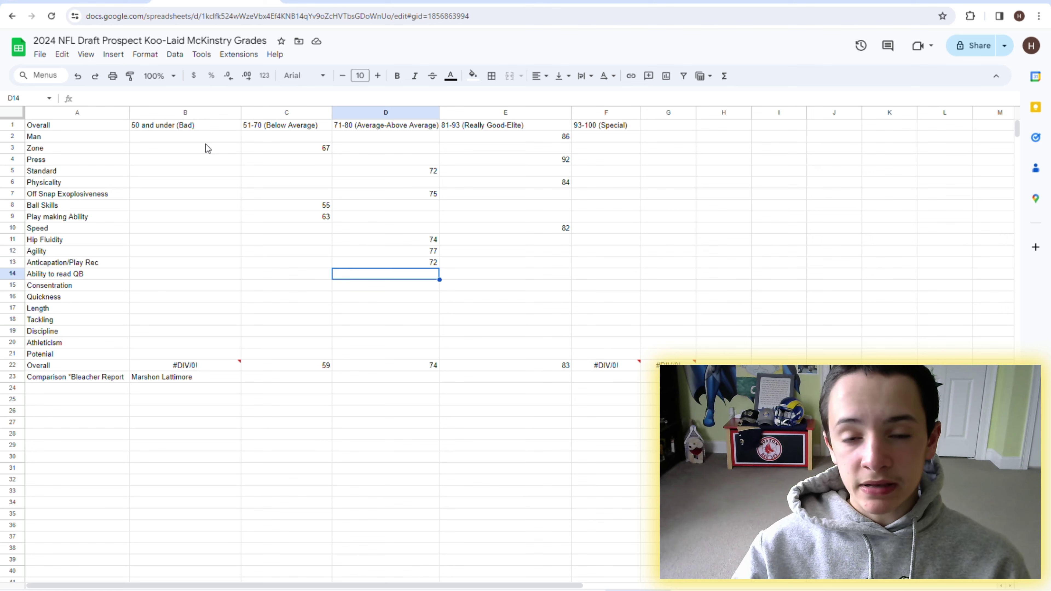
{"action": "key", "text": "Right"}
{"action": "type", "text": "83"}
{"action": "key", "text": "Return"}
{"action": "key", "text": "Up"}
{"action": "key", "text": "Left"}
{"action": "key", "text": "Home"}
{"action": "key", "text": "Right"}
{"action": "key", "text": "Right"}
{"action": "key", "text": "Right"}
{"action": "key", "text": "Right"}
Enter a concentration grade of 73 in the 71-80 (Average-Above Average) column.
{"action": "key", "text": "Down"}
{"action": "key", "text": "Left"}
{"action": "key", "text": "Home"}
{"action": "key", "text": "Right"}
{"action": "key", "text": "Right"}
{"action": "key", "text": "Right"}
{"action": "key", "text": "Right"}
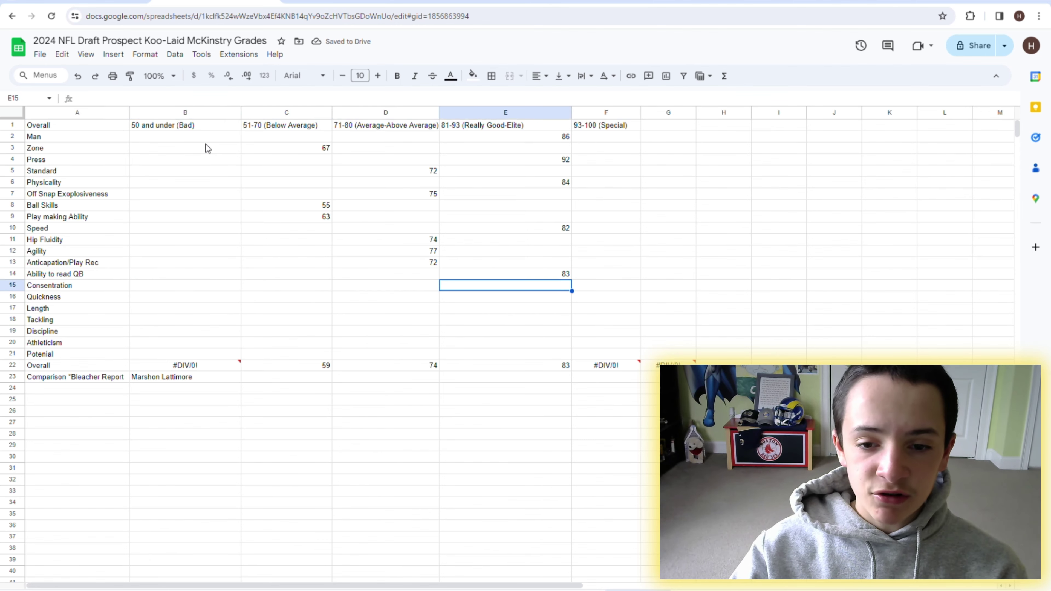
{"action": "key", "text": "Left"}
{"action": "key", "text": "Left"}
{"action": "key", "text": "Up"}
{"action": "key", "text": "Down"}
{"action": "key", "text": "Right"}
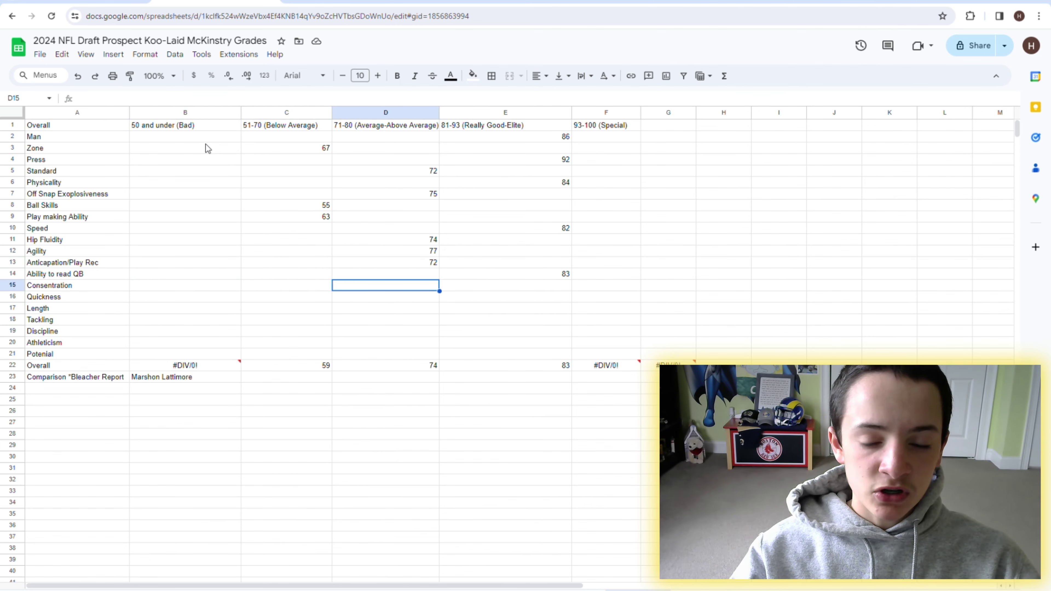
{"action": "type", "text": "73"}
{"action": "key", "text": "Return"}
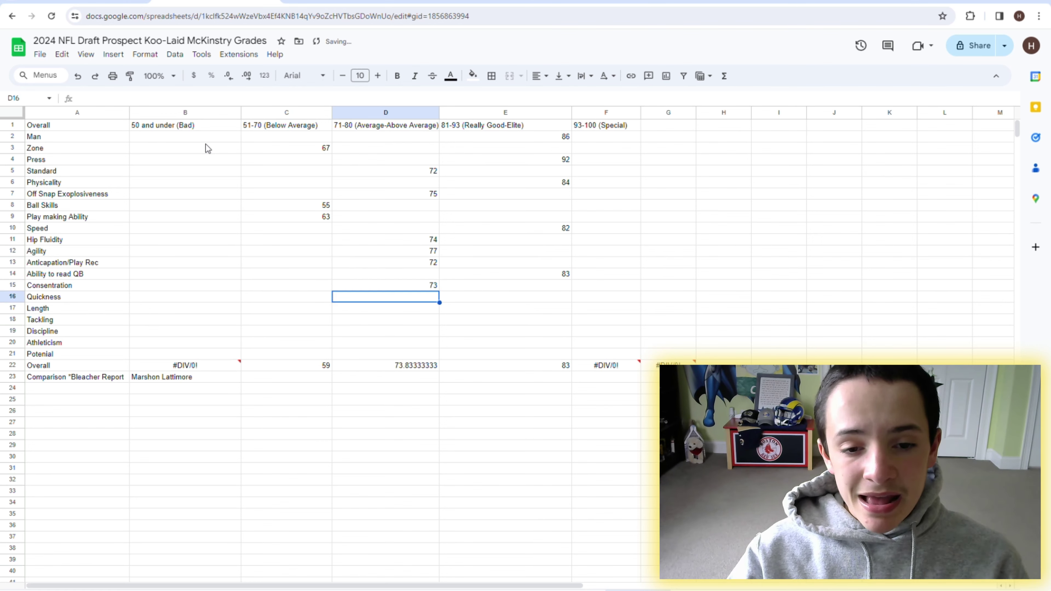
Review the grades already entered for the skill categories above Quickness.
{"action": "key", "text": "Up"}
{"action": "key", "text": "Up"}
{"action": "key", "text": "Up"}
{"action": "key", "text": "Up"}
{"action": "key", "text": "Up"}
{"action": "key", "text": "Up"}
{"action": "key", "text": "Up"}
{"action": "key", "text": "Up"}
{"action": "key", "text": "Up"}
{"action": "key", "text": "Up"}
{"action": "key", "text": "Up"}
{"action": "key", "text": "Up"}
{"action": "key", "text": "Up"}
{"action": "key", "text": "Up"}
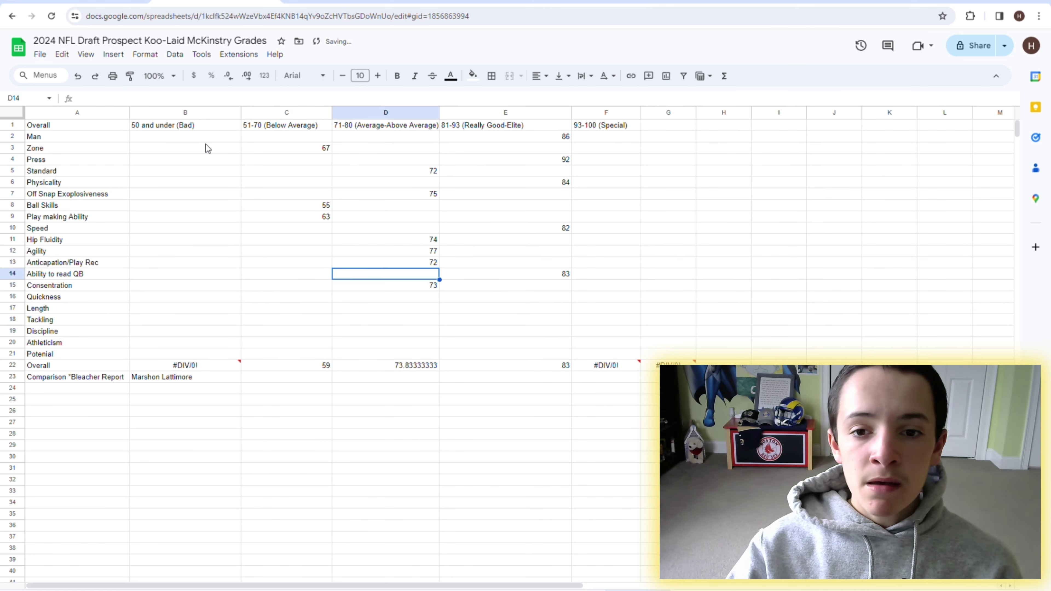
{"action": "key", "text": "Down"}
{"action": "key", "text": "Left"}
{"action": "key", "text": "Down"}
{"action": "key", "text": "Down"}
{"action": "key", "text": "Down"}
{"action": "key", "text": "Down"}
{"action": "key", "text": "Down"}
{"action": "key", "text": "Down"}
{"action": "key", "text": "Down"}
{"action": "key", "text": "Down"}
{"action": "key", "text": "Down"}
{"action": "key", "text": "Down"}
{"action": "key", "text": "Down"}
{"action": "key", "text": "Down"}
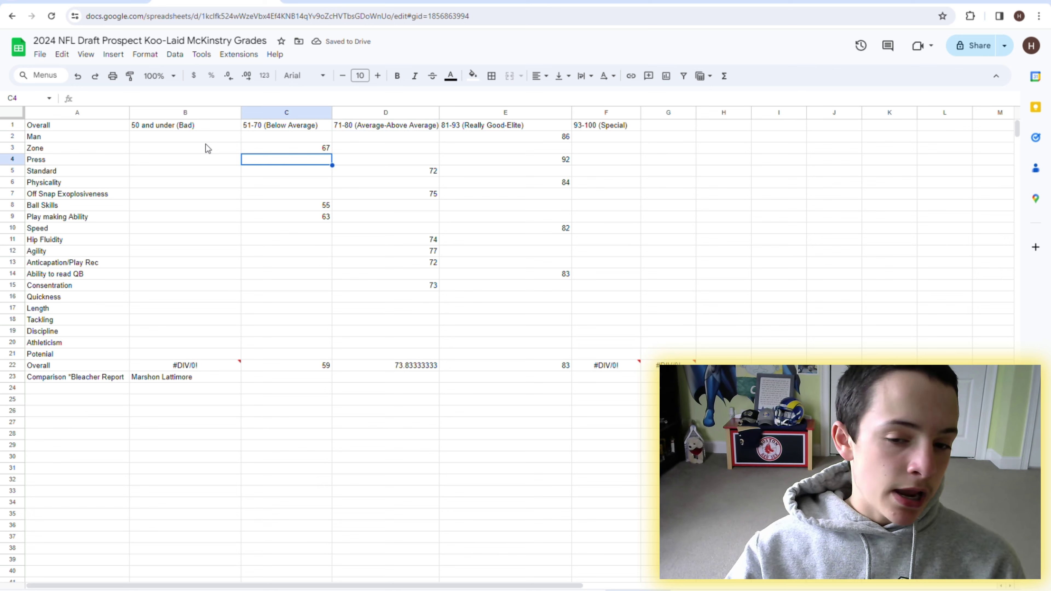
Enter a Quickness grade of 76 in the 71-80 (Average-Above Average) column.
{"action": "key", "text": "Left"}
{"action": "key", "text": "Down"}
{"action": "key", "text": "Left"}
{"action": "key", "text": "Right"}
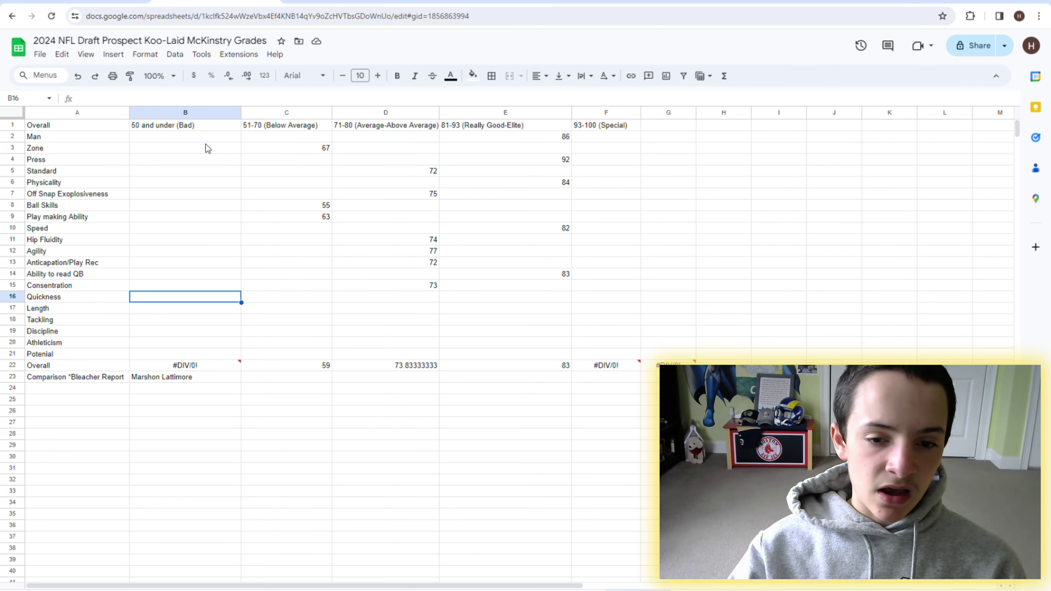
{"action": "key", "text": "Right"}
{"action": "key", "text": "Right"}
{"action": "type", "text": "77"}
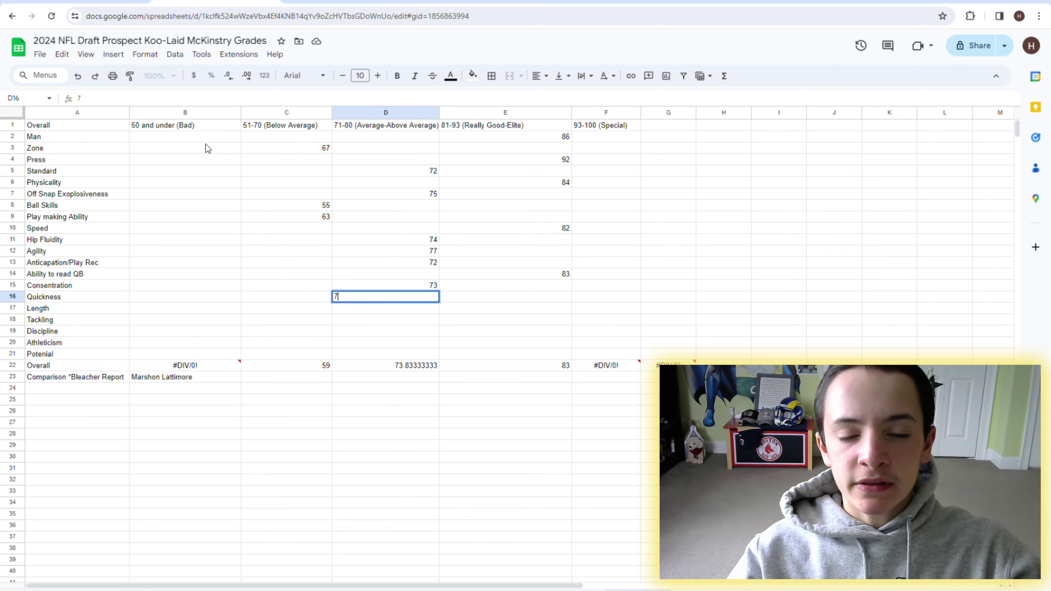
{"action": "key", "text": "Return"}
{"action": "key", "text": "Up"}
{"action": "key", "text": "Return"}
{"action": "key", "text": "BackSpace"}
{"action": "type", "text": "6"}
{"action": "key", "text": "Return"}
{"action": "key", "text": "Up"}
Enter a Length grade of 81 in the 81-93 (Really Good-Elite) column.
{"action": "key", "text": "Down"}
{"action": "key", "text": "Left"}
{"action": "key", "text": "Left"}
{"action": "key", "text": "Left"}
{"action": "key", "text": "Right"}
{"action": "key", "text": "Right"}
{"action": "key", "text": "Right"}
{"action": "key", "text": "Right"}
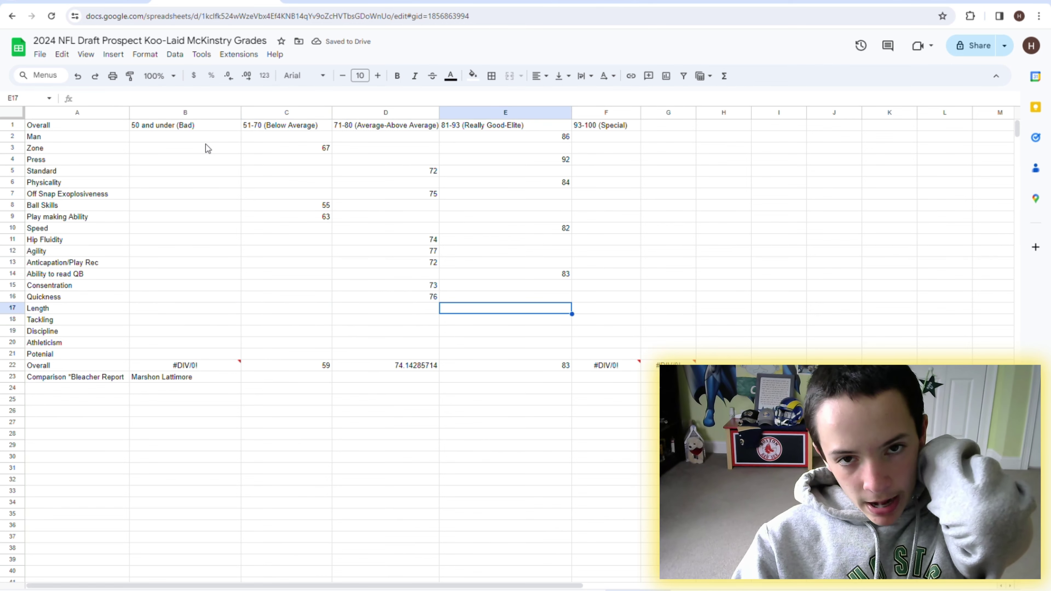
{"action": "key", "text": "Left"}
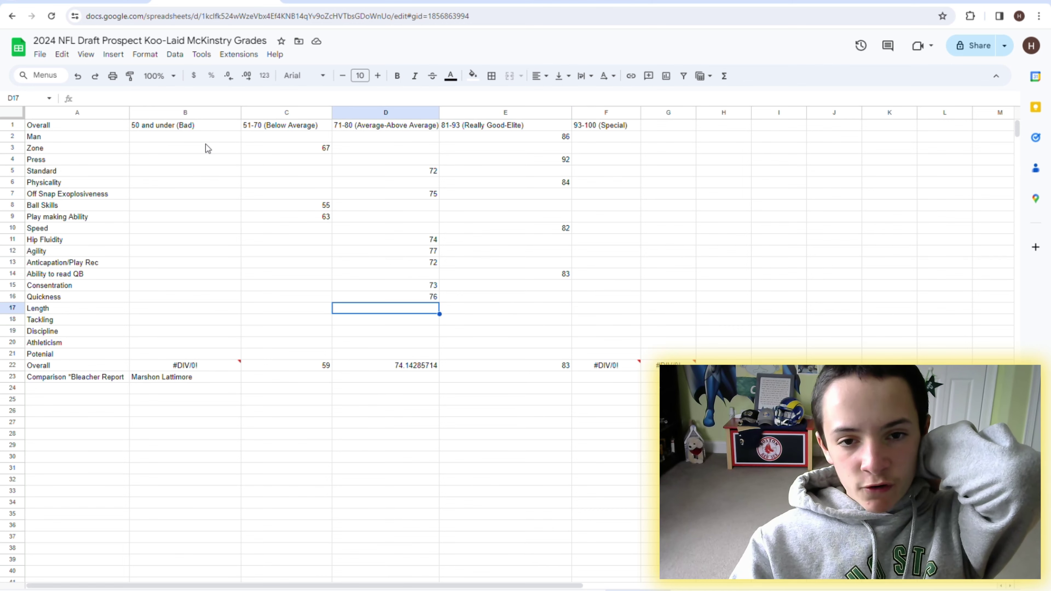
{"action": "key", "text": "Right"}
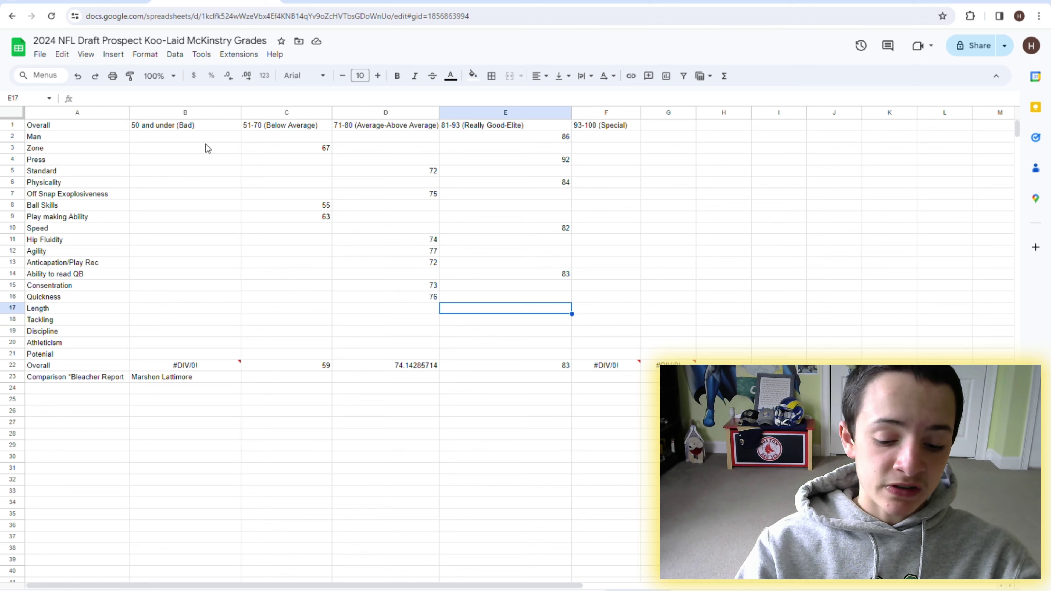
{"action": "type", "text": "81"}
{"action": "key", "text": "Return"}
{"action": "key", "text": "Up"}
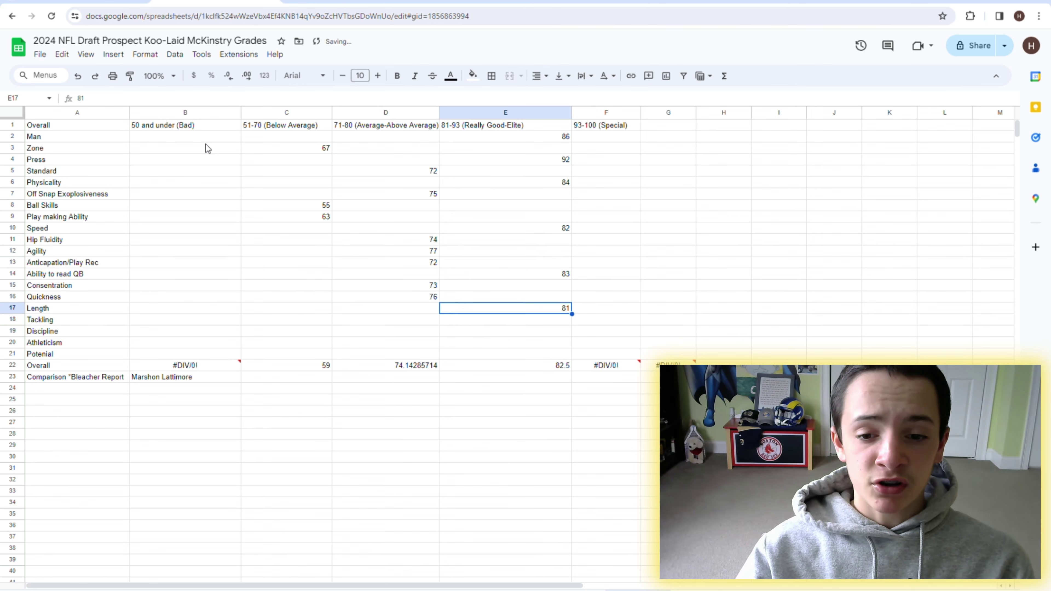
{"action": "key", "text": "Left"}
{"action": "key", "text": "Right"}
Enter a Tackling grade of 73 in the 71-80 (Average-Above Average) column.
{"action": "key", "text": "Down"}
{"action": "key", "text": "Left"}
{"action": "key", "text": "Left"}
{"action": "key", "text": "Left"}
{"action": "key", "text": "Left"}
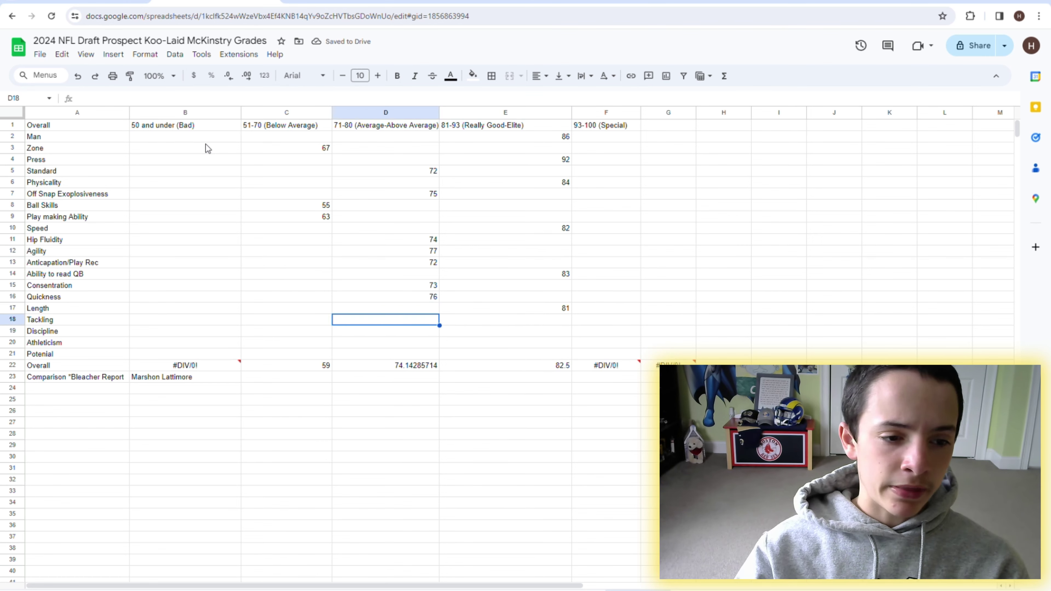
{"action": "key", "text": "Right"}
{"action": "key", "text": "Right"}
{"action": "key", "text": "Right"}
{"action": "type", "text": "73"}
{"action": "key", "text": "Return"}
{"action": "key", "text": "Up"}
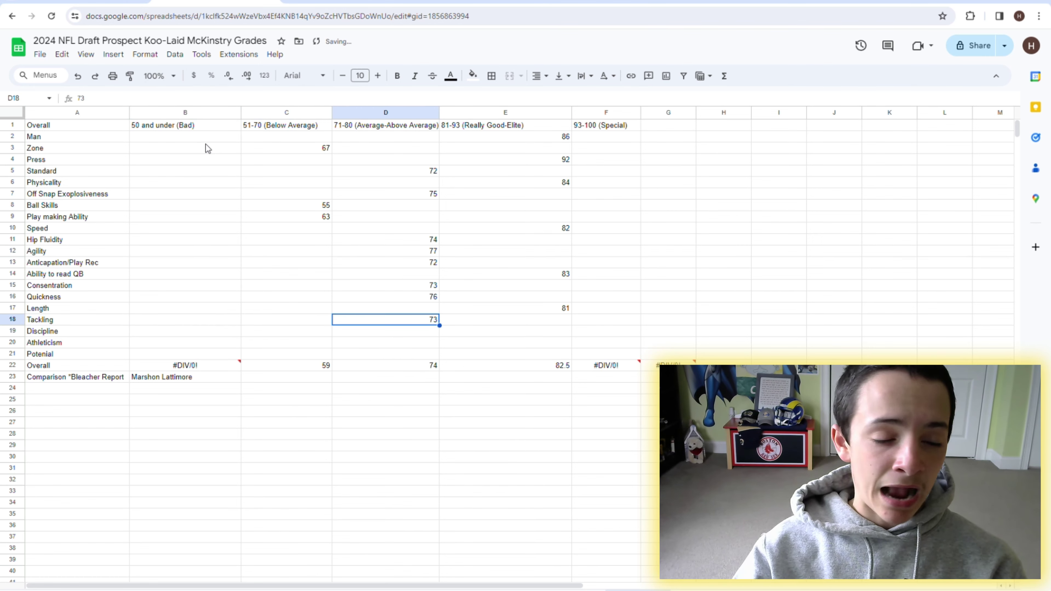
Enter a Discipline grade of 95 in the 93-100 (Special) column.
{"action": "key", "text": "Down"}
{"action": "key", "text": "Left"}
{"action": "key", "text": "Left"}
{"action": "key", "text": "Left"}
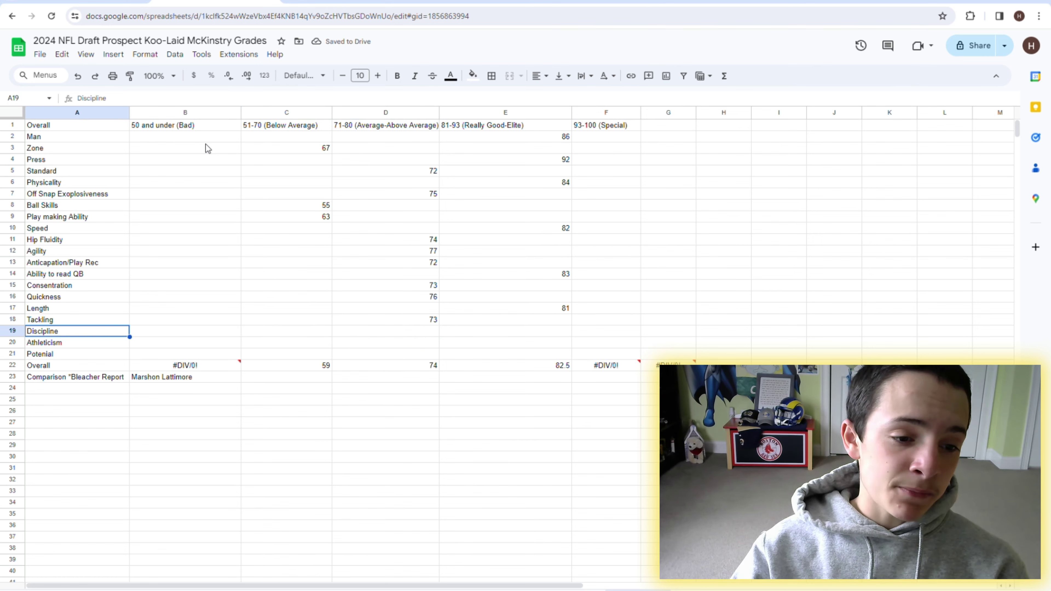
{"action": "key", "text": "Right"}
{"action": "key", "text": "Right"}
{"action": "key", "text": "Right"}
{"action": "key", "text": "Right"}
{"action": "key", "text": "Left"}
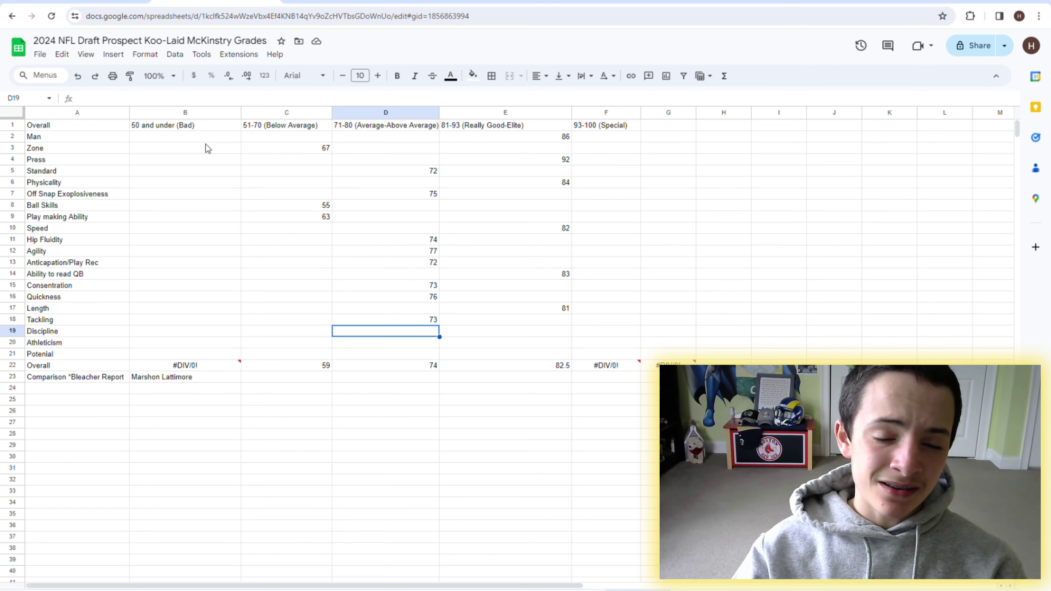
{"action": "key", "text": "Right"}
{"action": "key", "text": "Right"}
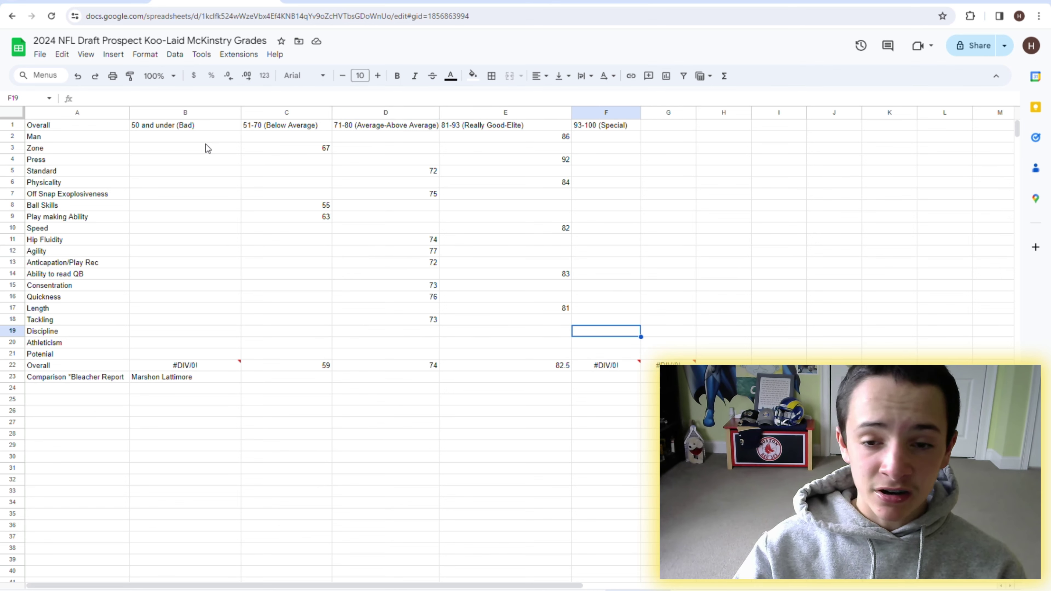
{"action": "type", "text": "95"}
{"action": "key", "text": "Return"}
{"action": "key", "text": "Up"}
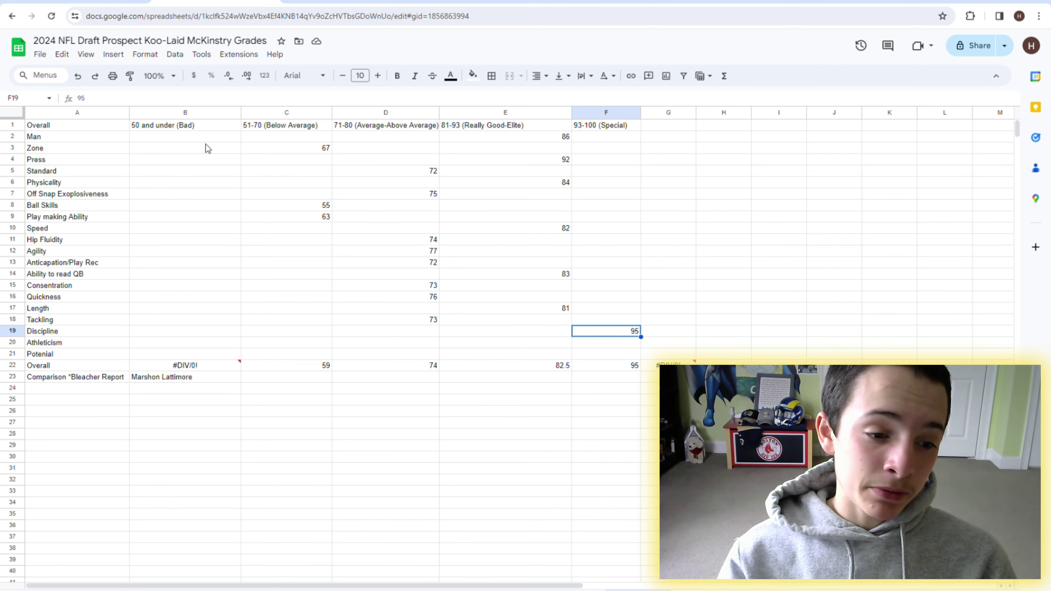
Enter an Athleticism grade of 79 in the 71-80 (Average-Above Average) column.
{"action": "key", "text": "Down"}
{"action": "key", "text": "Left"}
{"action": "key", "text": "Left"}
{"action": "key", "text": "Left"}
{"action": "key", "text": "Left"}
{"action": "key", "text": "Right"}
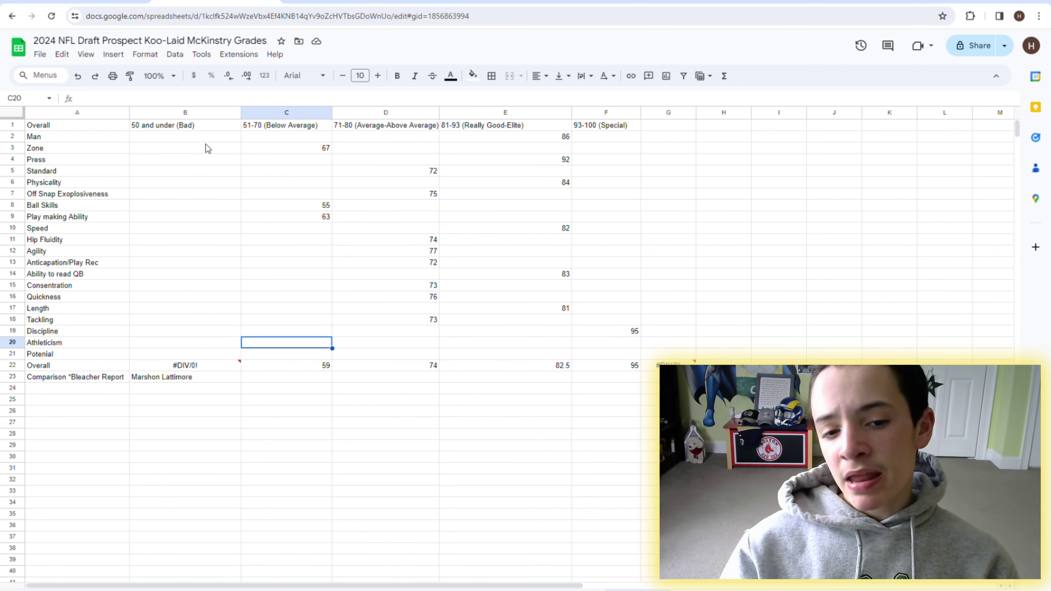
{"action": "key", "text": "Right"}
{"action": "type", "text": "79"}
{"action": "key", "text": "Return"}
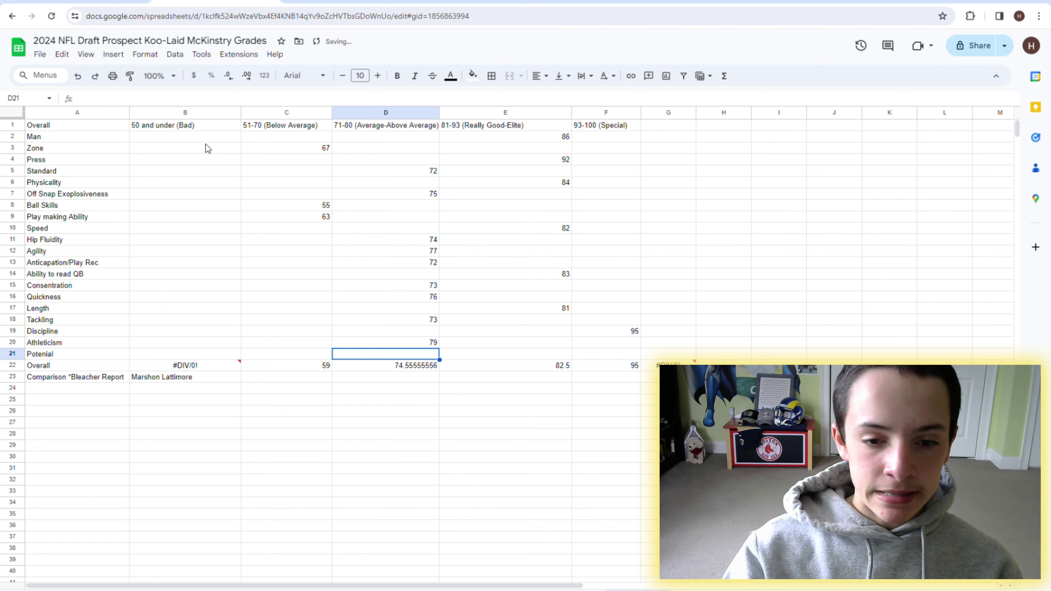
{"action": "key", "text": "Up"}
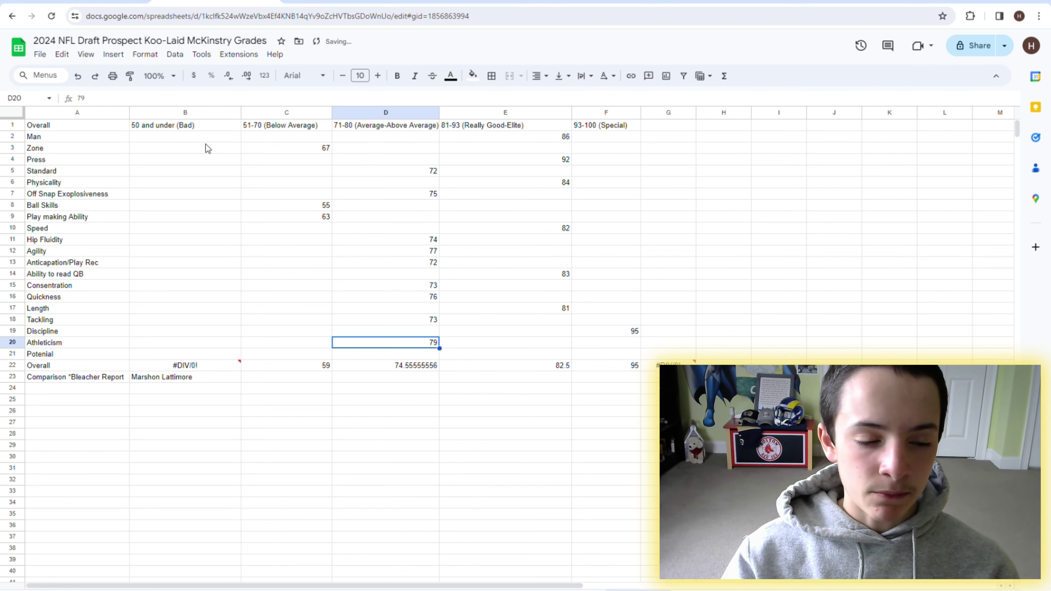
{"action": "key", "text": "Down"}
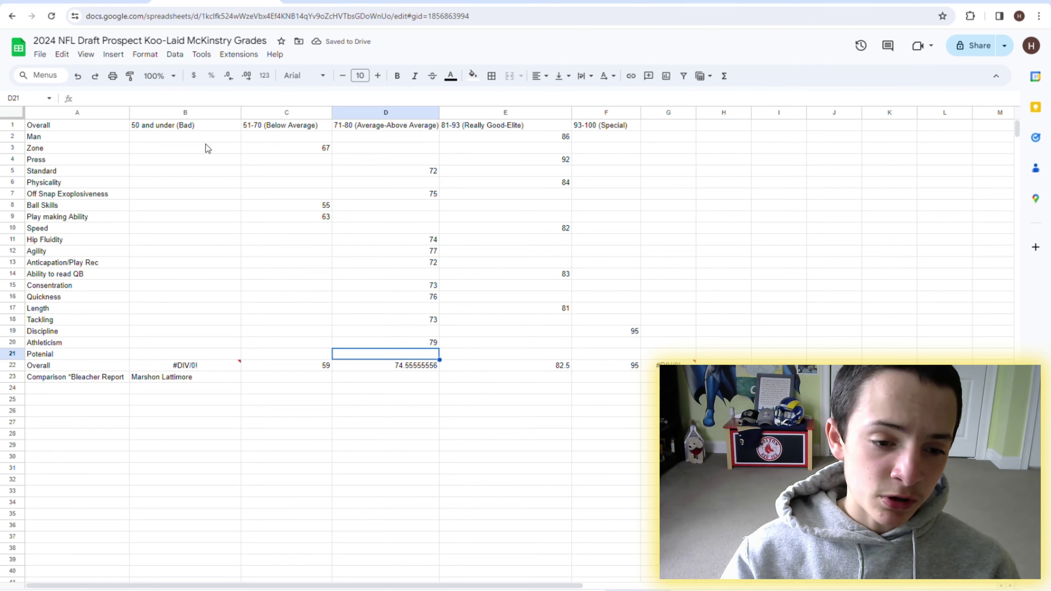
Enter a Potential grade of 85 in the 81-93 (Really Good-Elite) column.
{"action": "key", "text": "Left"}
{"action": "key", "text": "Left"}
{"action": "key", "text": "Left"}
{"action": "key", "text": "Right"}
{"action": "key", "text": "Right"}
{"action": "key", "text": "Right"}
{"action": "key", "text": "Right"}
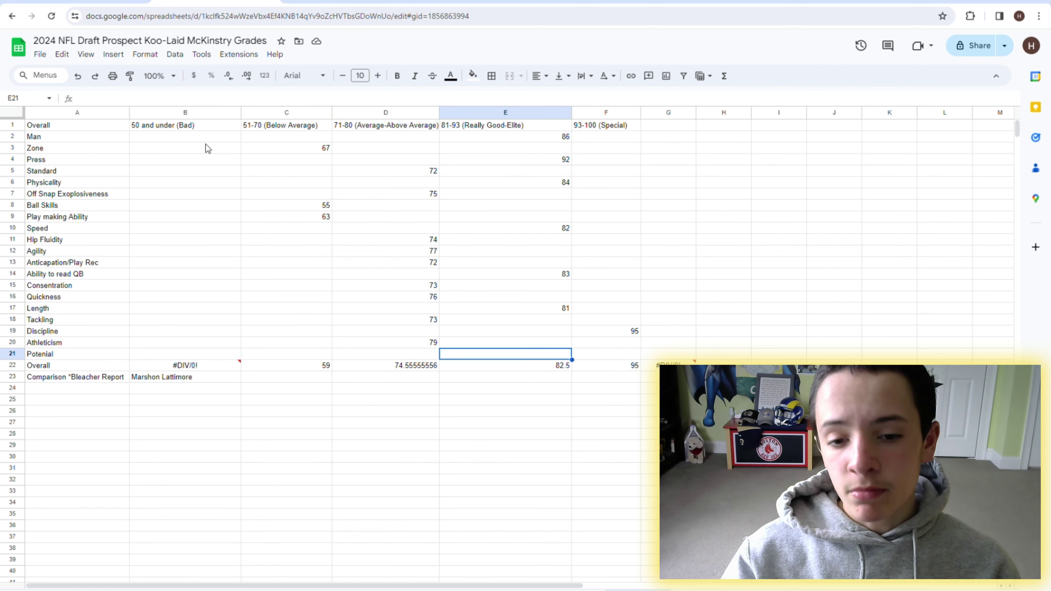
{"action": "type", "text": "85"}
{"action": "key", "text": "Return"}
{"action": "key", "text": "Up"}
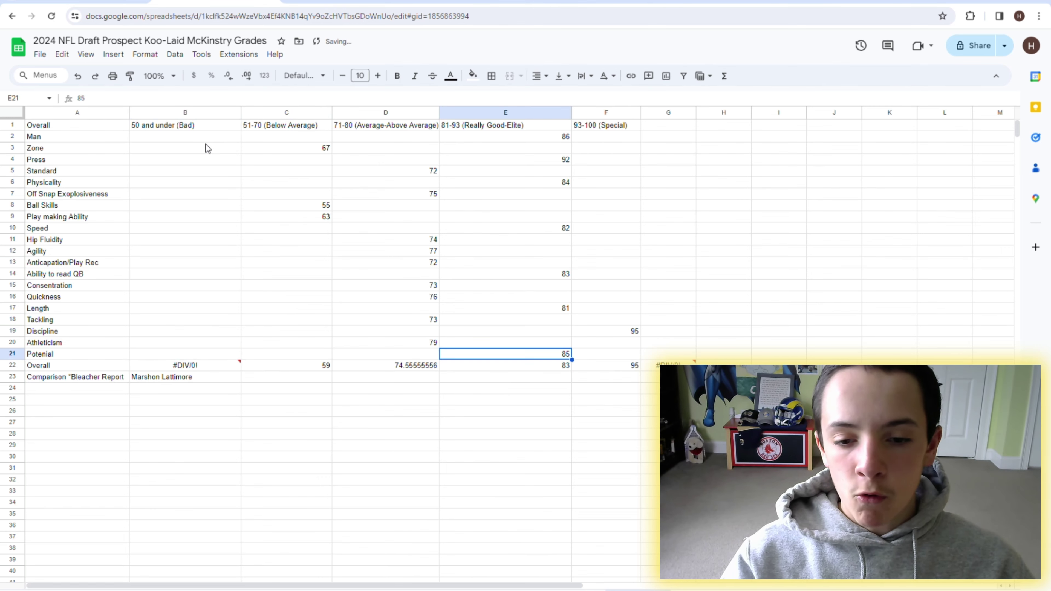
Review the column averages in the Overall row alongside the Potential grade.
{"action": "key", "text": "Left"}
{"action": "key", "text": "Left"}
{"action": "key", "text": "Left"}
{"action": "key", "text": "Left"}
{"action": "key", "text": "Down"}
{"action": "key", "text": "Right"}
{"action": "key", "text": "Right"}
{"action": "key", "text": "Left"}
{"action": "key", "text": "Right"}
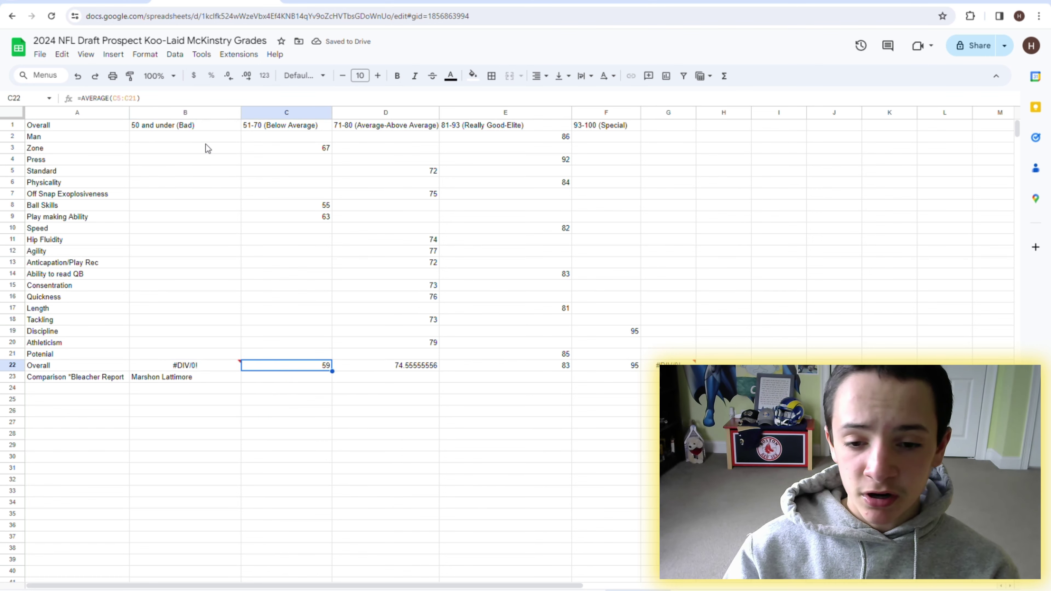
{"action": "key", "text": "Right"}
{"action": "key", "text": "Up"}
{"action": "key", "text": "Right"}
{"action": "key", "text": "Left"}
{"action": "key", "text": "Right"}
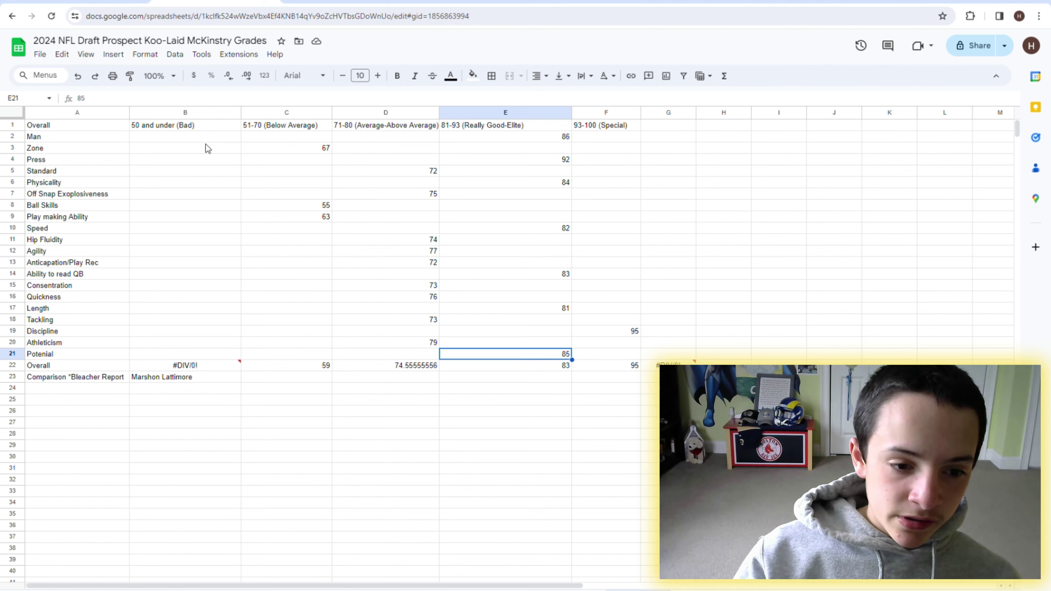
Check the Ball Skills and Play making Ability grades in the 51-70 (Below Average) column.
{"action": "key", "text": "Down"}
{"action": "key", "text": "Up"}
{"action": "key", "text": "Up"}
{"action": "key", "text": "Up"}
{"action": "key", "text": "Up"}
{"action": "key", "text": "Up"}
{"action": "key", "text": "Up"}
{"action": "key", "text": "Up"}
{"action": "key", "text": "Up"}
{"action": "key", "text": "Up"}
{"action": "key", "text": "Up"}
{"action": "key", "text": "Up"}
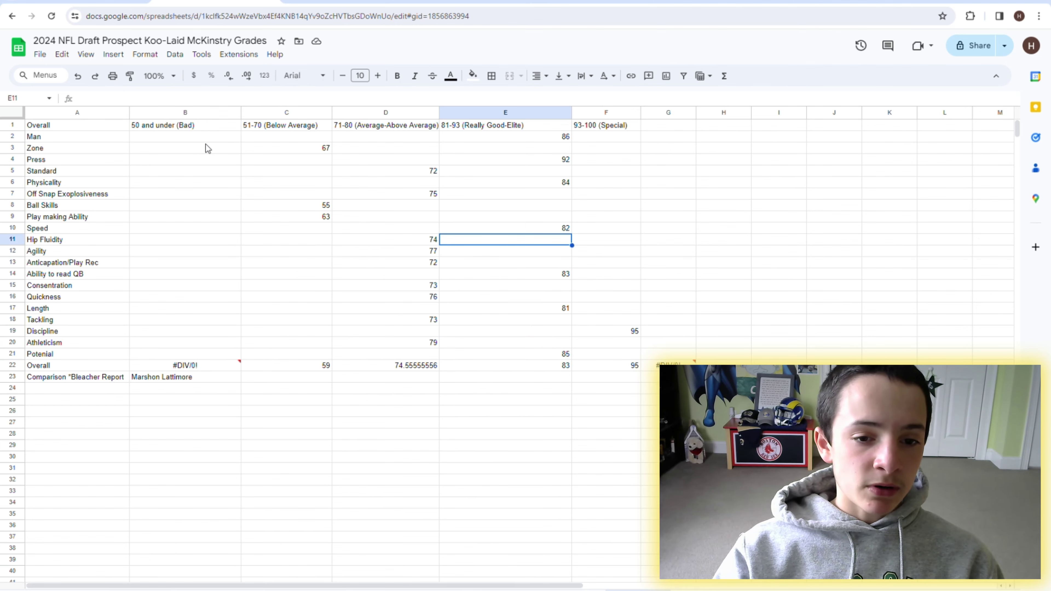
{"action": "key", "text": "Left"}
{"action": "key", "text": "Up"}
{"action": "key", "text": "Up"}
{"action": "key", "text": "Left"}
{"action": "key", "text": "Up"}
{"action": "key", "text": "Down"}
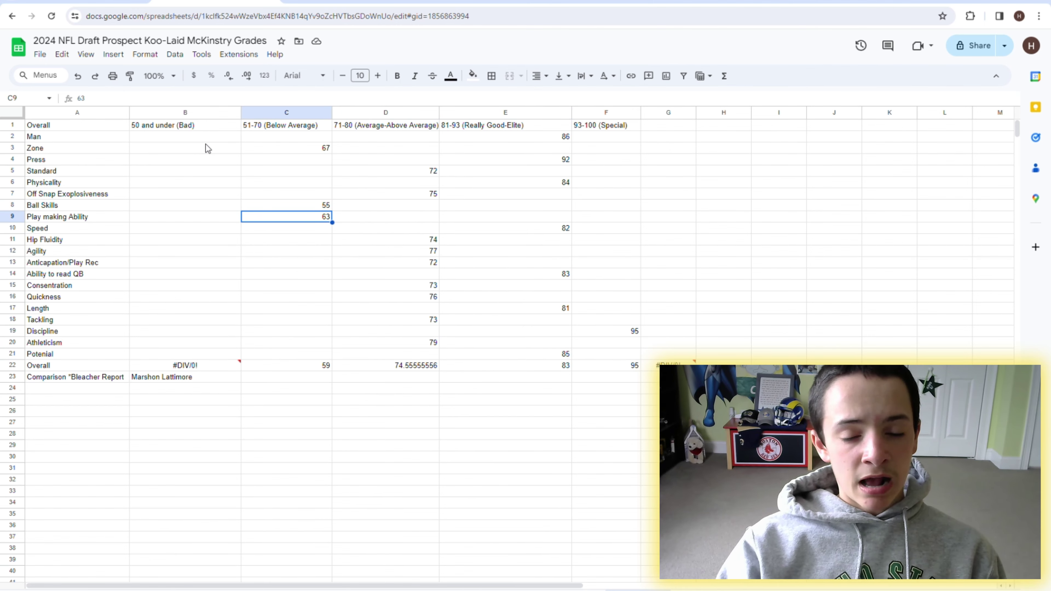
{"action": "key", "text": "Down"}
{"action": "key", "text": "Down"}
{"action": "key", "text": "Down"}
{"action": "key", "text": "Down"}
{"action": "key", "text": "Down"}
{"action": "key", "text": "Down"}
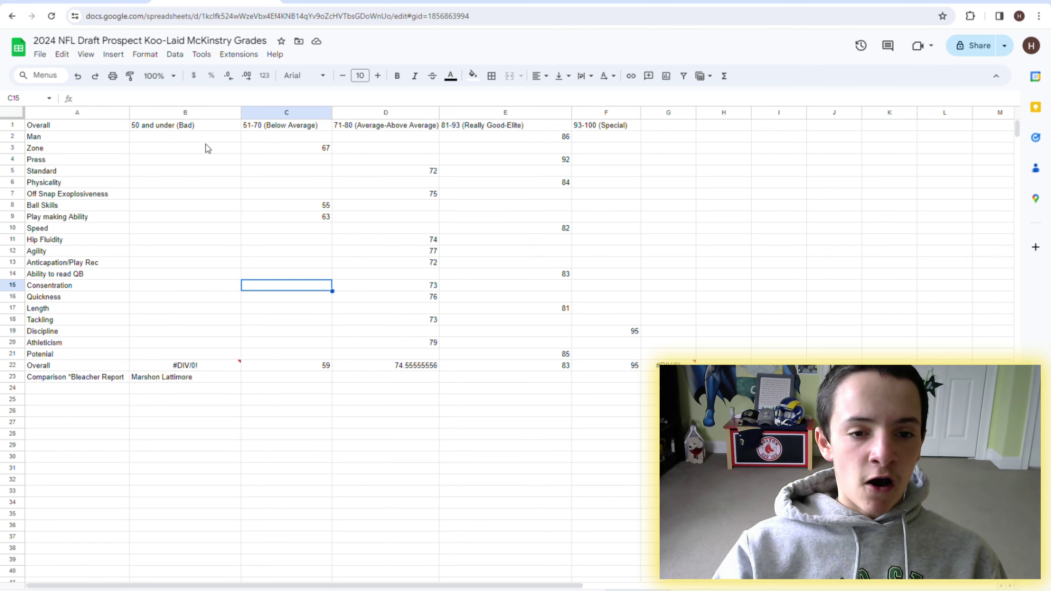
Look through the Zone grade and all the grades in the 71-80 (Average-Above Average) column.
{"action": "key", "text": "Up"}
{"action": "key", "text": "Up"}
{"action": "key", "text": "Up"}
{"action": "key", "text": "Up"}
{"action": "key", "text": "Up"}
{"action": "key", "text": "Up"}
{"action": "key", "text": "Up"}
{"action": "key", "text": "Up"}
{"action": "key", "text": "Up"}
{"action": "key", "text": "Up"}
{"action": "key", "text": "Up"}
{"action": "key", "text": "Up"}
{"action": "key", "text": "Right"}
{"action": "key", "text": "Down"}
{"action": "key", "text": "Down"}
{"action": "key", "text": "Down"}
{"action": "key", "text": "Down"}
{"action": "key", "text": "Down"}
{"action": "key", "text": "Down"}
{"action": "key", "text": "Down"}
{"action": "key", "text": "Down"}
{"action": "key", "text": "Down"}
{"action": "key", "text": "Down"}
{"action": "key", "text": "Down"}
{"action": "key", "text": "Down"}
{"action": "key", "text": "Down"}
{"action": "key", "text": "Down"}
{"action": "key", "text": "Up"}
{"action": "key", "text": "Up"}
{"action": "key", "text": "Up"}
{"action": "key", "text": "Up"}
{"action": "key", "text": "Up"}
{"action": "key", "text": "Up"}
{"action": "key", "text": "Up"}
{"action": "key", "text": "Up"}
{"action": "key", "text": "Up"}
{"action": "key", "text": "Up"}
{"action": "key", "text": "Up"}
{"action": "key", "text": "Up"}
{"action": "key", "text": "Up"}
{"action": "key", "text": "Up"}
{"action": "key", "text": "Up"}
{"action": "key", "text": "Up"}
{"action": "key", "text": "Down"}
Compare the Man and Press grades with the below-average Ball Skills and Play making Ability grades.
{"action": "key", "text": "Right"}
{"action": "key", "text": "Right"}
{"action": "key", "text": "Left"}
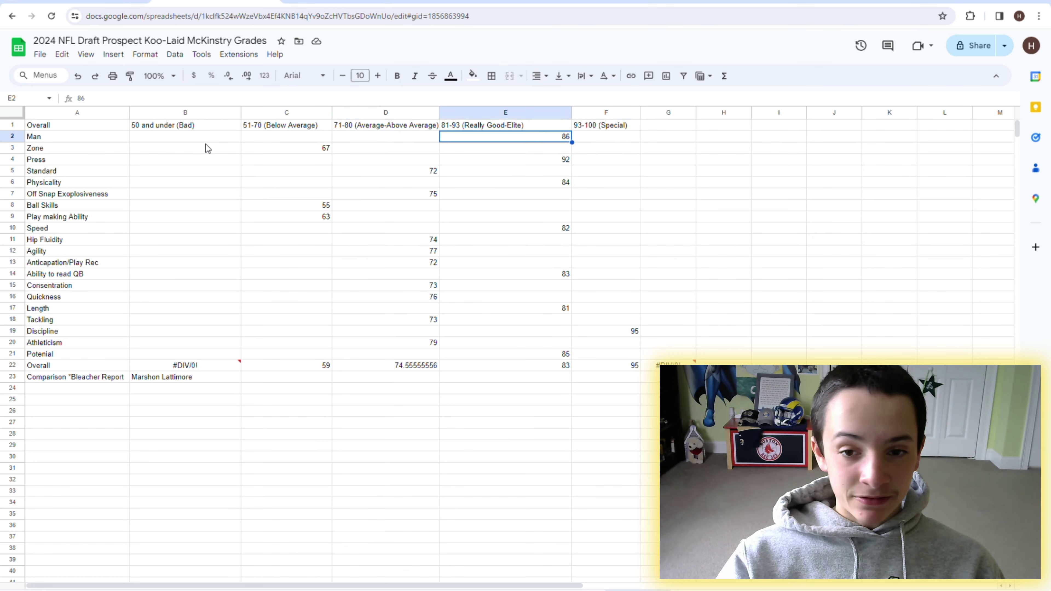
{"action": "key", "text": "Down"}
{"action": "key", "text": "Down"}
{"action": "key", "text": "Down"}
{"action": "key", "text": "Up"}
{"action": "key", "text": "Up"}
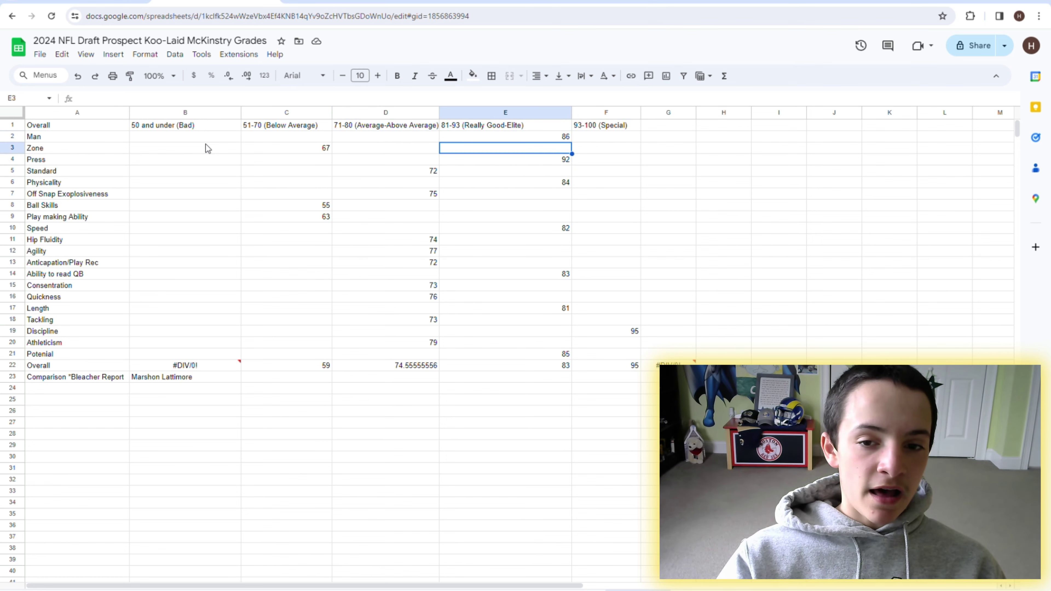
{"action": "key", "text": "Left"}
{"action": "key", "text": "Left"}
{"action": "key", "text": "Down"}
{"action": "key", "text": "Down"}
{"action": "key", "text": "Down"}
{"action": "key", "text": "Down"}
{"action": "key", "text": "Down"}
{"action": "key", "text": "Down"}
{"action": "key", "text": "Down"}
{"action": "key", "text": "Up"}
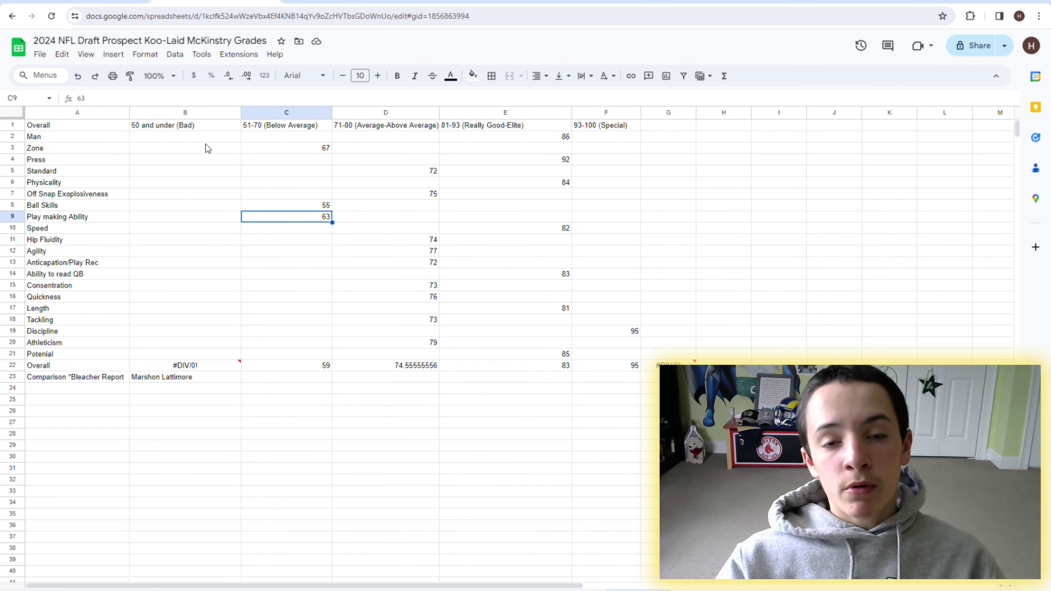
Clear the average formula from the Overall row of the 50 and under (Bad) column.
{"action": "key", "text": "Down"}
{"action": "key", "text": "Down"}
{"action": "key", "text": "Down"}
{"action": "key", "text": "Down"}
{"action": "key", "text": "Down"}
{"action": "key", "text": "Down"}
{"action": "key", "text": "Down"}
{"action": "key", "text": "Down"}
{"action": "key", "text": "Down"}
{"action": "key", "text": "Down"}
{"action": "key", "text": "Down"}
{"action": "key", "text": "Down"}
{"action": "key", "text": "Down"}
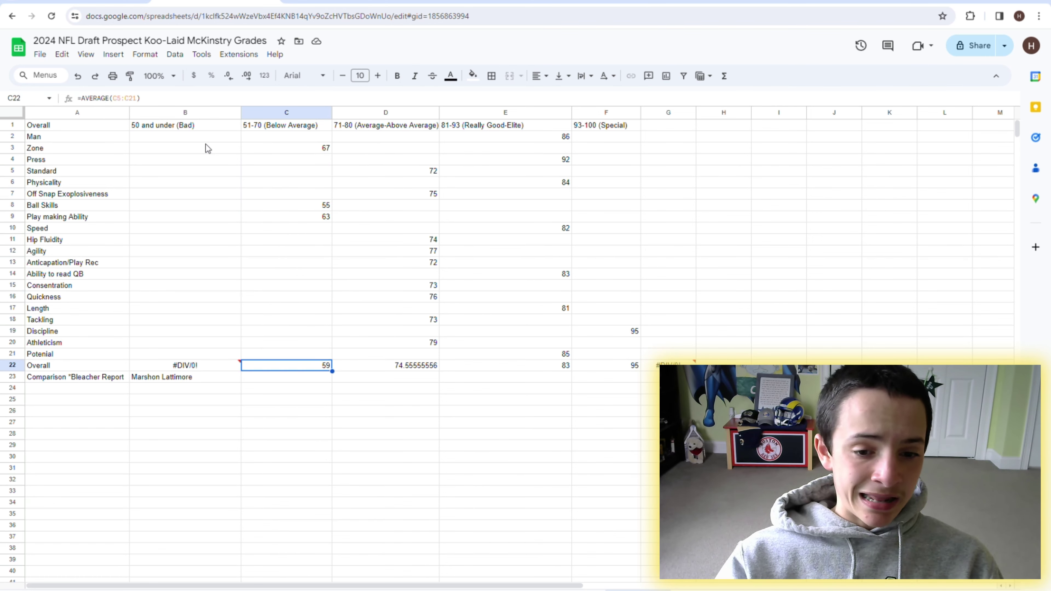
{"action": "key", "text": "Left"}
{"action": "key", "text": "Delete"}
Look over the 93-100 (Special) column from the Potential row up to its header.
{"action": "key", "text": "Up"}
{"action": "key", "text": "Right"}
{"action": "key", "text": "Right"}
{"action": "key", "text": "Right"}
{"action": "key", "text": "Right"}
{"action": "key", "text": "Up"}
{"action": "key", "text": "Up"}
{"action": "key", "text": "Up"}
{"action": "key", "text": "Up"}
{"action": "key", "text": "Up"}
{"action": "key", "text": "Up"}
{"action": "key", "text": "Up"}
{"action": "key", "text": "Up"}
{"action": "key", "text": "Up"}
{"action": "key", "text": "Up"}
{"action": "key", "text": "Up"}
{"action": "key", "text": "Up"}
{"action": "key", "text": "Up"}
{"action": "key", "text": "Up"}
{"action": "key", "text": "Up"}
{"action": "key", "text": "Up"}
{"action": "key", "text": "Up"}
{"action": "key", "text": "Up"}
{"action": "key", "text": "Up"}
{"action": "key", "text": "Up"}
{"action": "key", "text": "Right"}
{"action": "key", "text": "Down"}
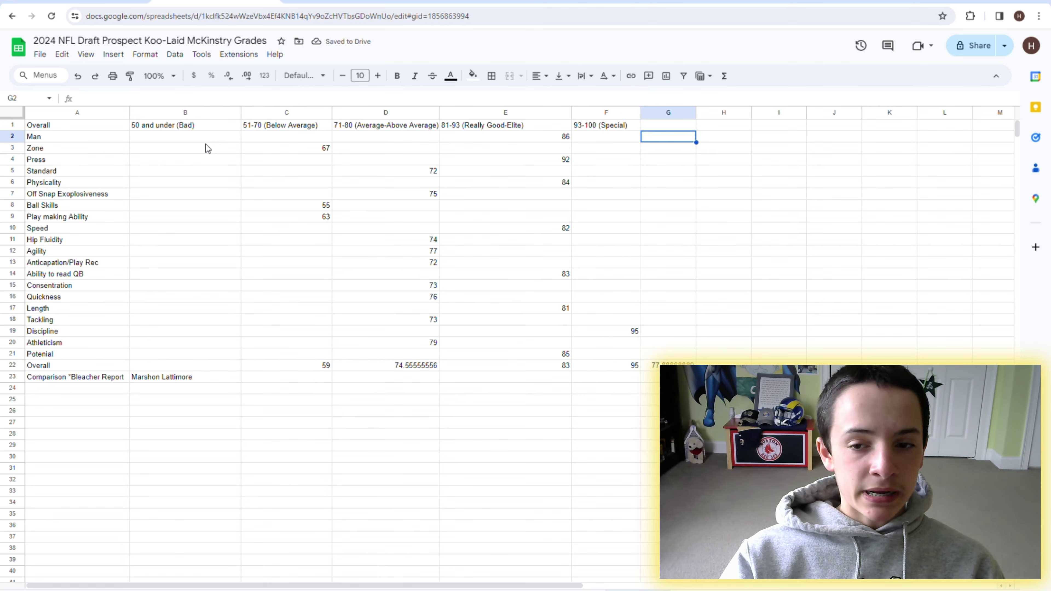
Look down the column beside the grades to the final overall grade in the Overall row.
{"action": "key", "text": "Down"}
{"action": "key", "text": "Down"}
{"action": "key", "text": "Down"}
{"action": "key", "text": "Down"}
{"action": "key", "text": "Down"}
{"action": "key", "text": "Down"}
{"action": "key", "text": "Down"}
{"action": "key", "text": "Down"}
{"action": "key", "text": "Down"}
{"action": "key", "text": "Down"}
{"action": "key", "text": "Down"}
{"action": "key", "text": "Down"}
{"action": "key", "text": "Down"}
{"action": "key", "text": "Down"}
{"action": "key", "text": "Down"}
{"action": "key", "text": "Down"}
{"action": "key", "text": "Down"}
{"action": "key", "text": "Down"}
{"action": "key", "text": "Down"}
{"action": "key", "text": "Down"}
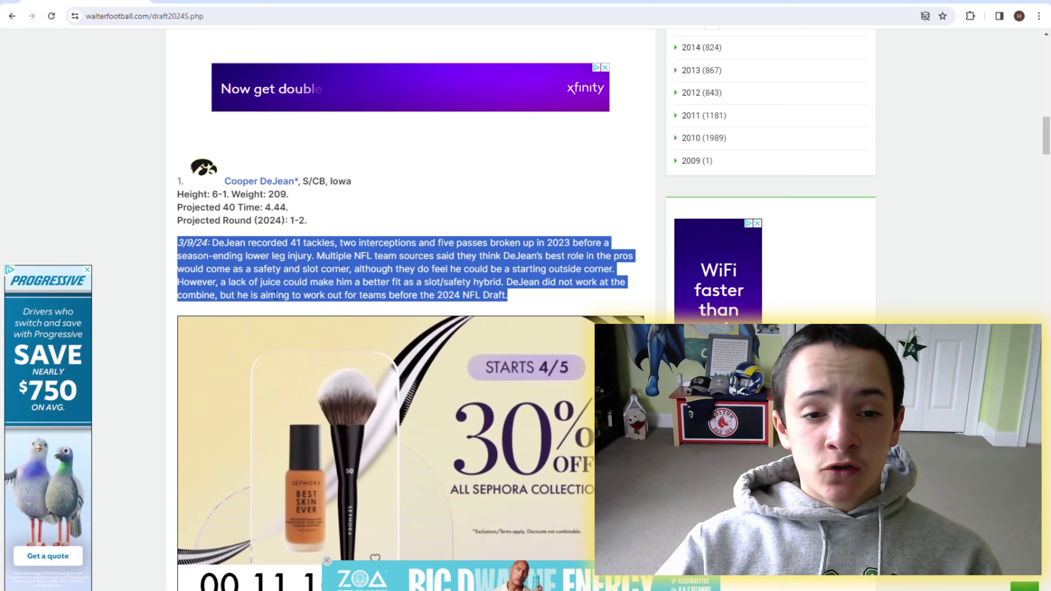
Read Cooper DeJean's scouting report on WalterFootball and bring up his entry on PFF's 2024 Big Board.
{"action": "scroll", "coordinate": [414, 207], "scroll_direction": "down", "scroll_amount": 1}
{"action": "scroll", "coordinate": [517, 181], "scroll_direction": "up", "scroll_amount": 1}
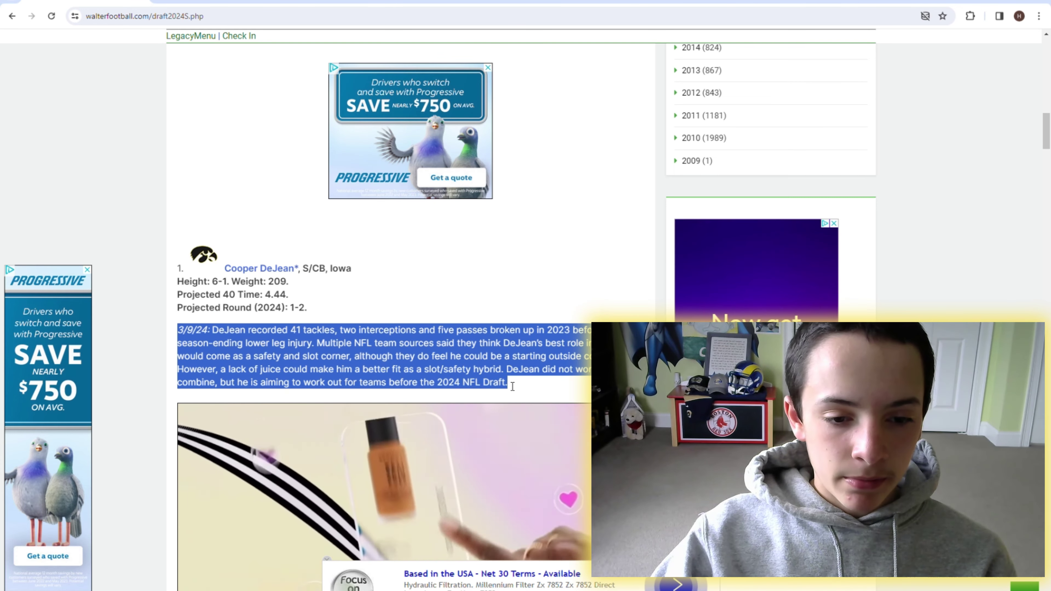
{"action": "left_click", "coordinate": [449, 288]}
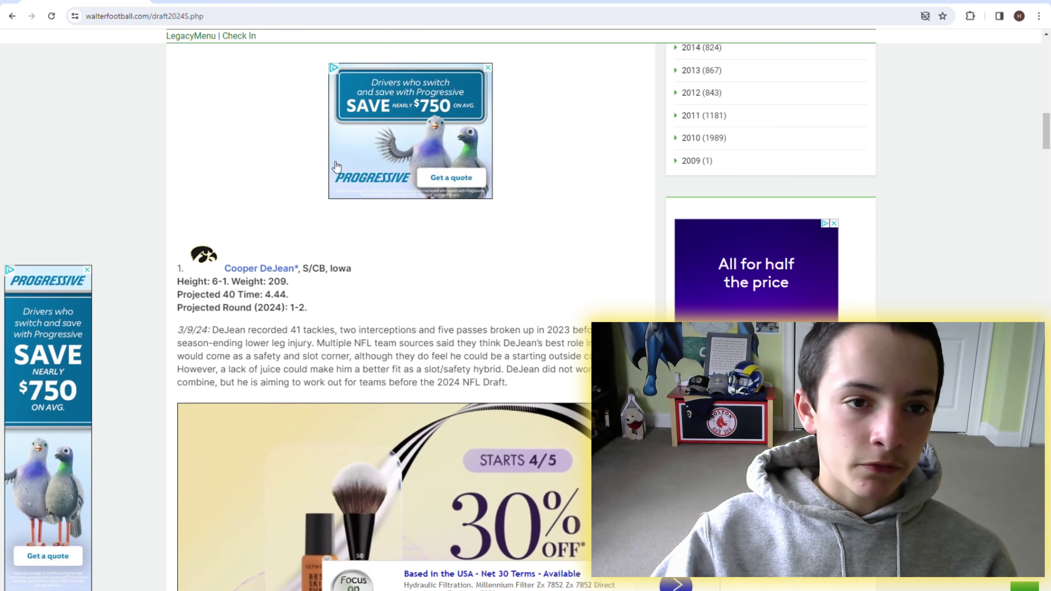
{"action": "key", "text": "ctrl+Tab"}
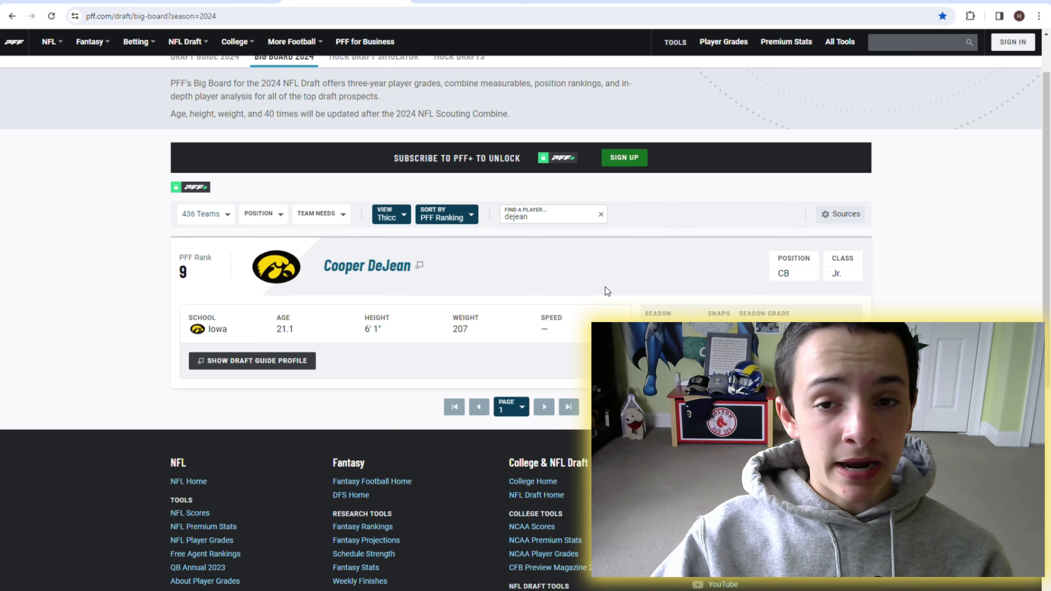
Examine Cooper DeJean's yearly and career numbers in the Defense & Fumbles table on Sports Reference.
{"action": "key", "text": "ctrl+Tab"}
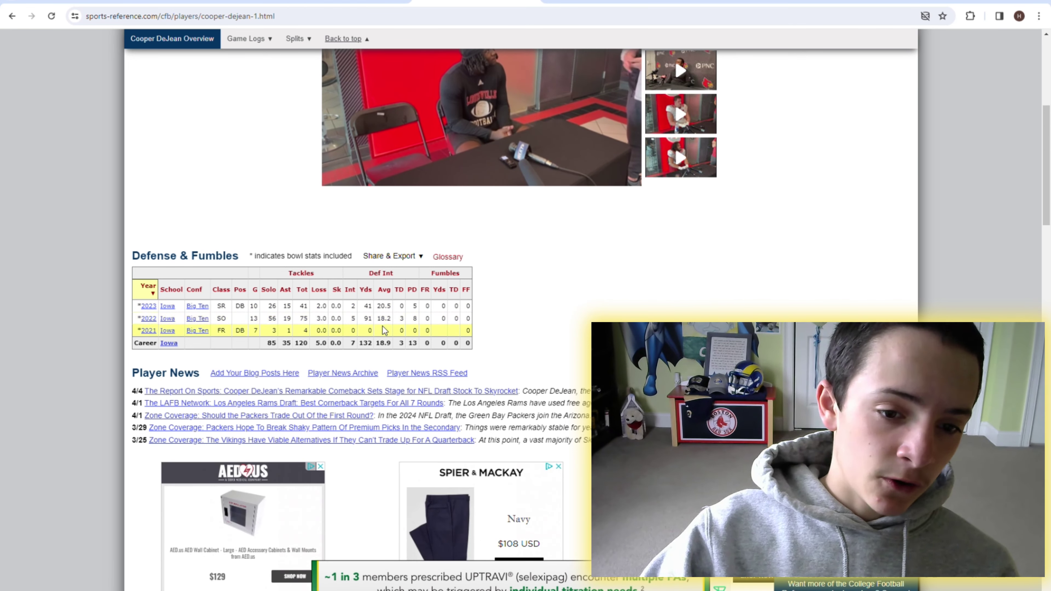
{"action": "left_click", "coordinate": [380, 319]}
{"action": "left_click", "coordinate": [380, 319]}
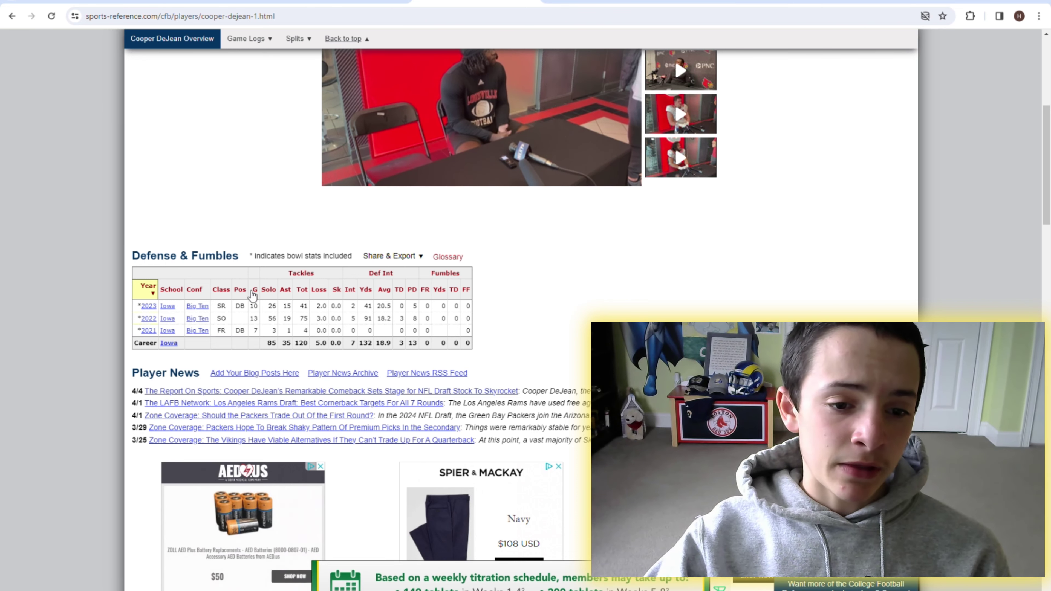
{"action": "left_click", "coordinate": [269, 319]}
{"action": "left_click", "coordinate": [269, 319]}
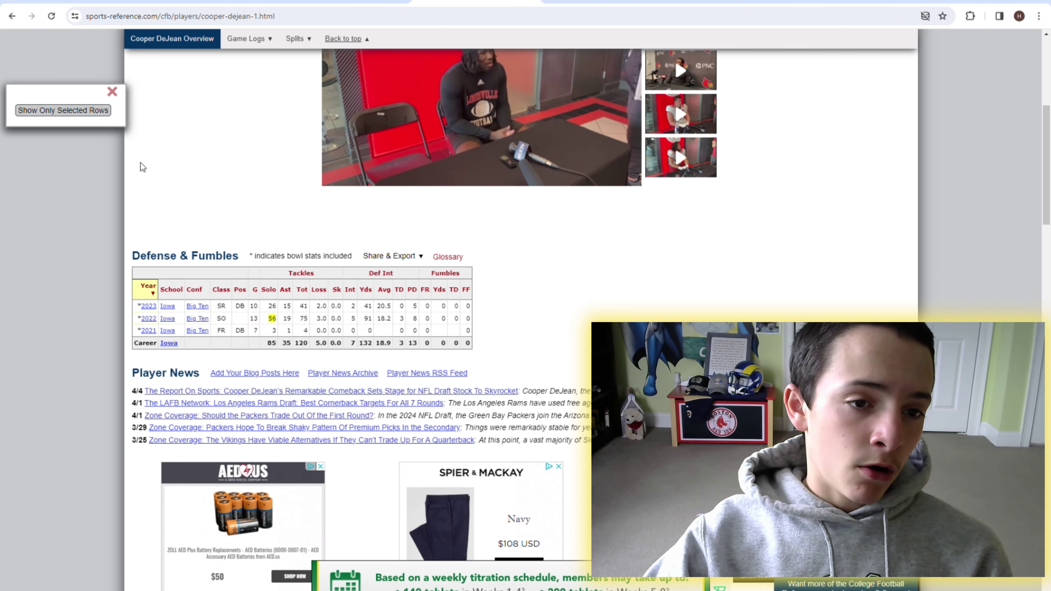
{"action": "left_click", "coordinate": [112, 91]}
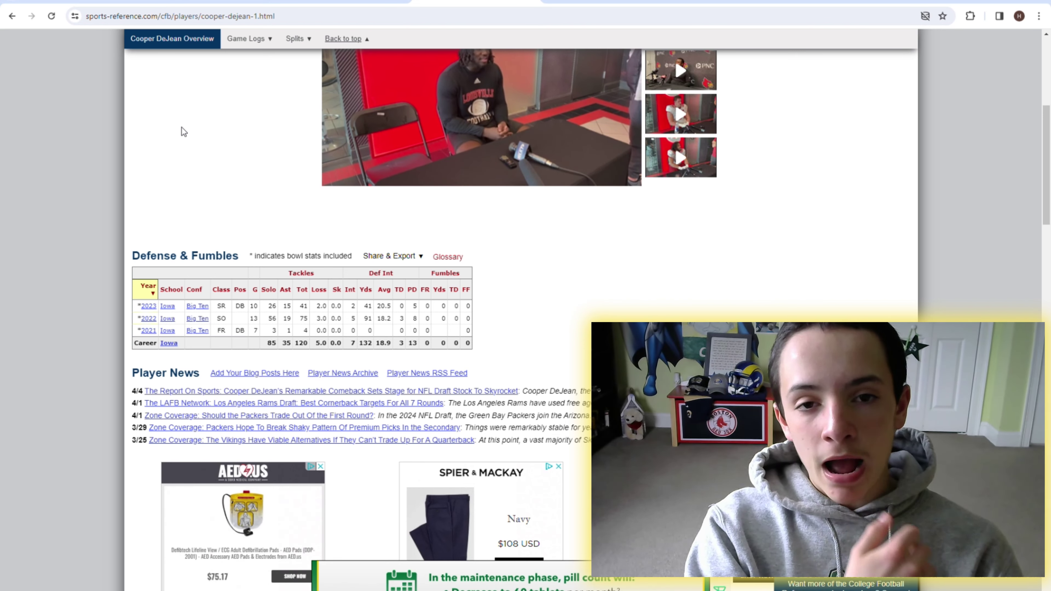
{"action": "left_click_drag", "start_coordinate": [535, 301], "coordinate": [221, 218]}
{"action": "left_click", "coordinate": [741, 225]}
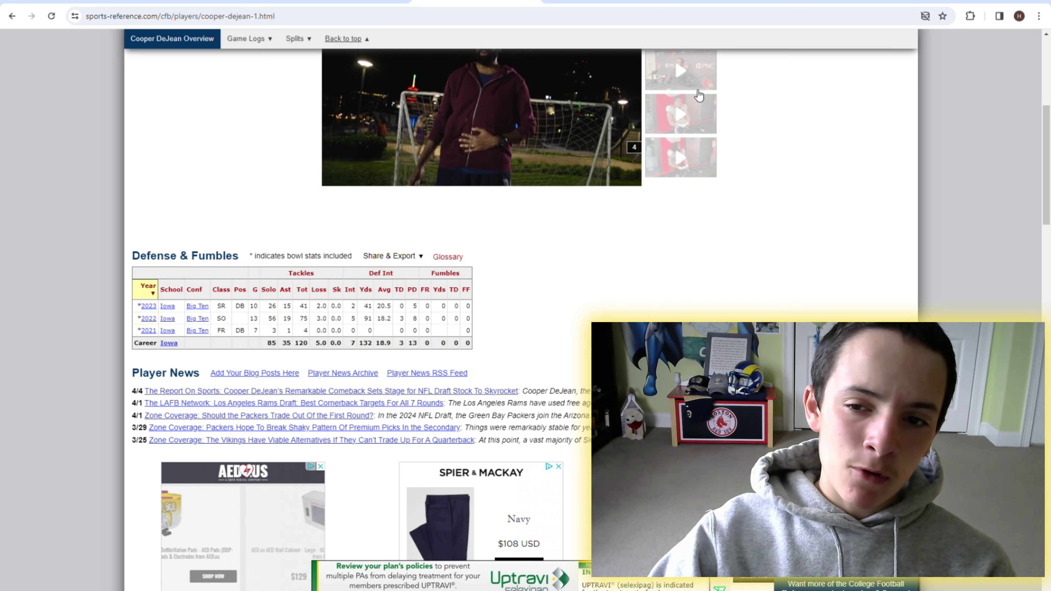
{"action": "left_click_drag", "start_coordinate": [524, 311], "coordinate": [211, 231]}
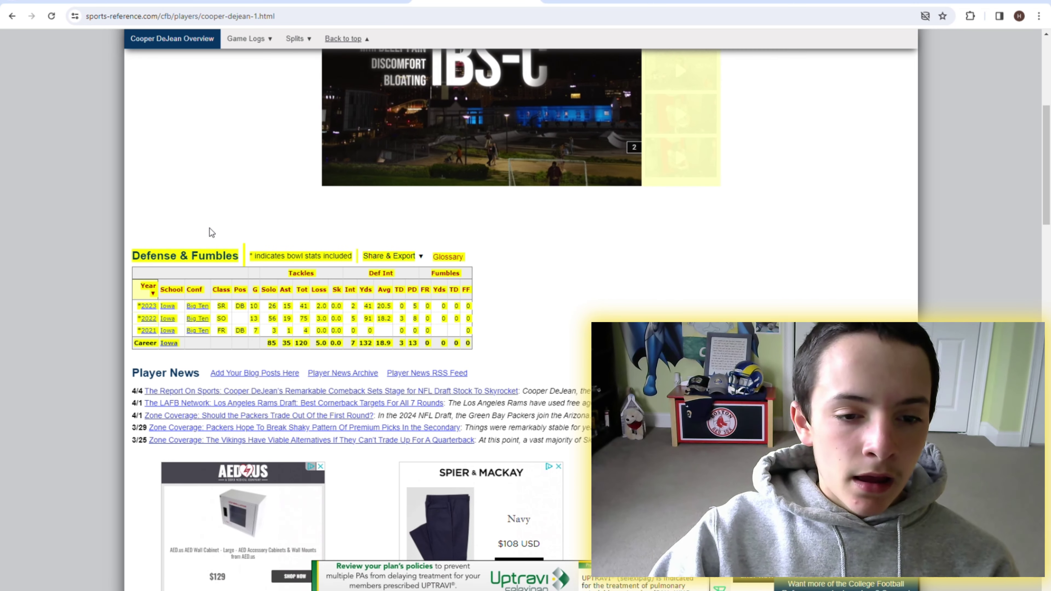
{"action": "left_click", "coordinate": [523, 253]}
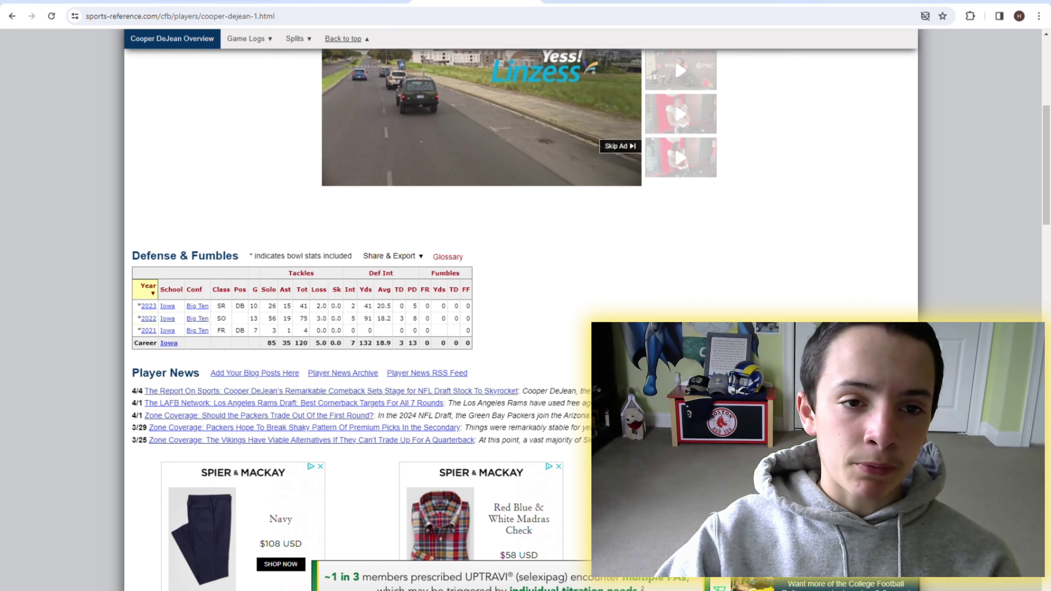
Switch to the Cooper DeJean grades spreadsheet and grade Man 72 in the 71-80 (Average-Above Average) column.
{"action": "left_click", "coordinate": [195, 2]}
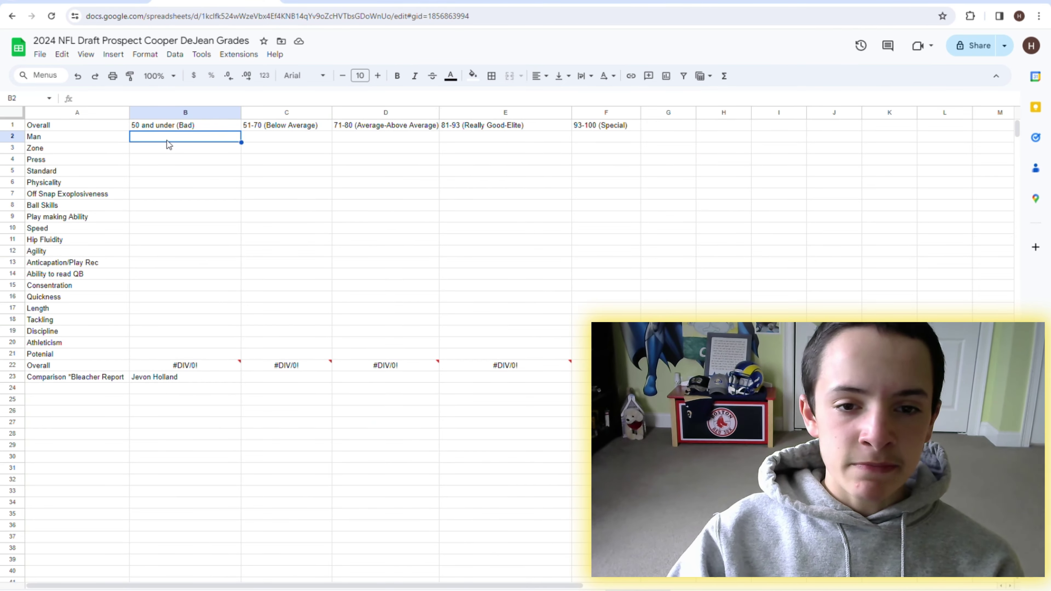
{"action": "key", "text": "Right"}
{"action": "key", "text": "Right"}
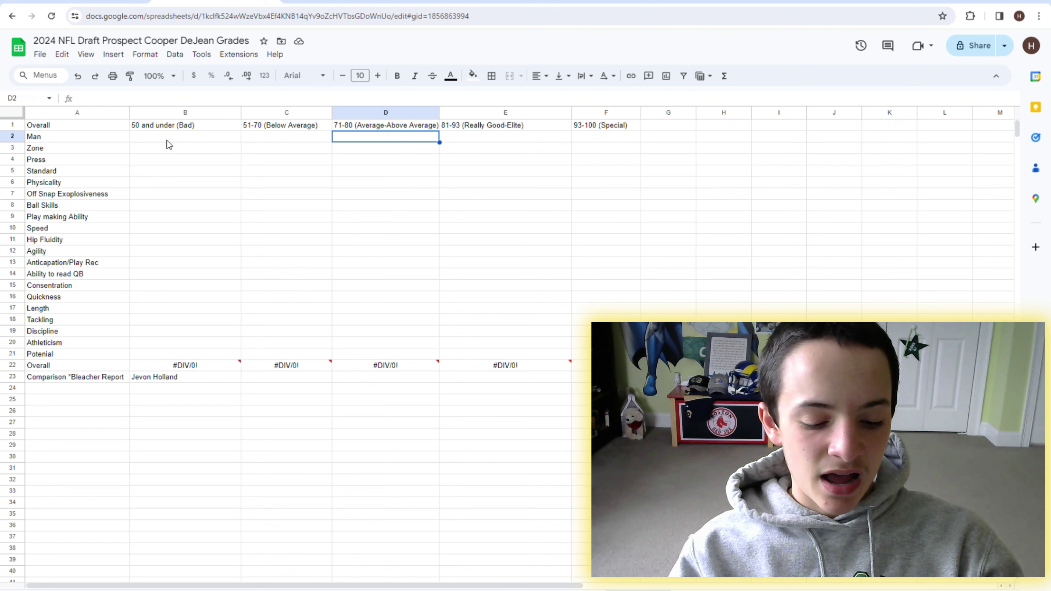
{"action": "type", "text": "7 23"}
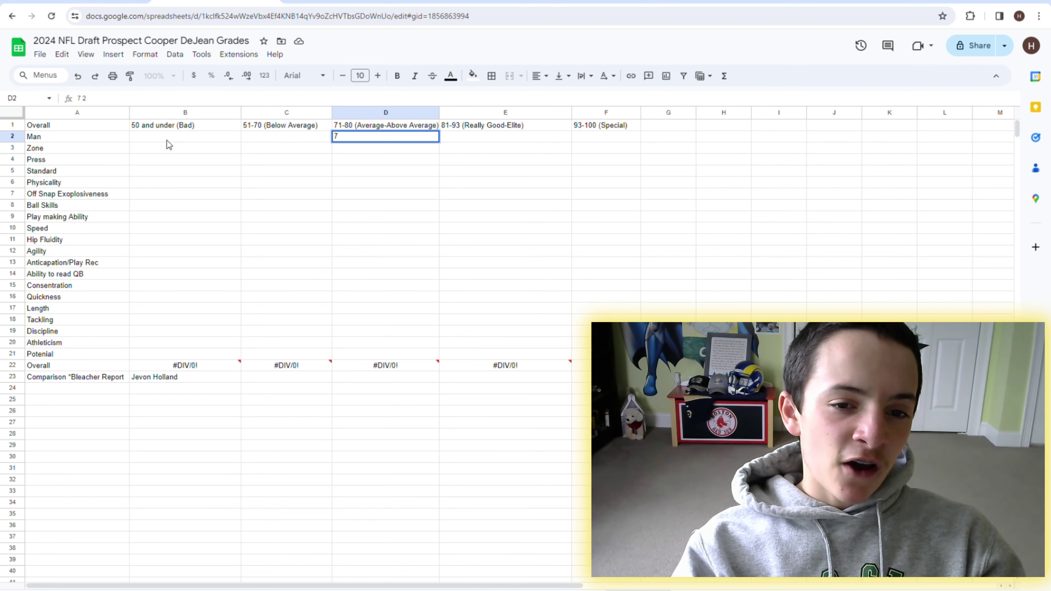
{"action": "key", "text": "Return"}
{"action": "key", "text": "Up"}
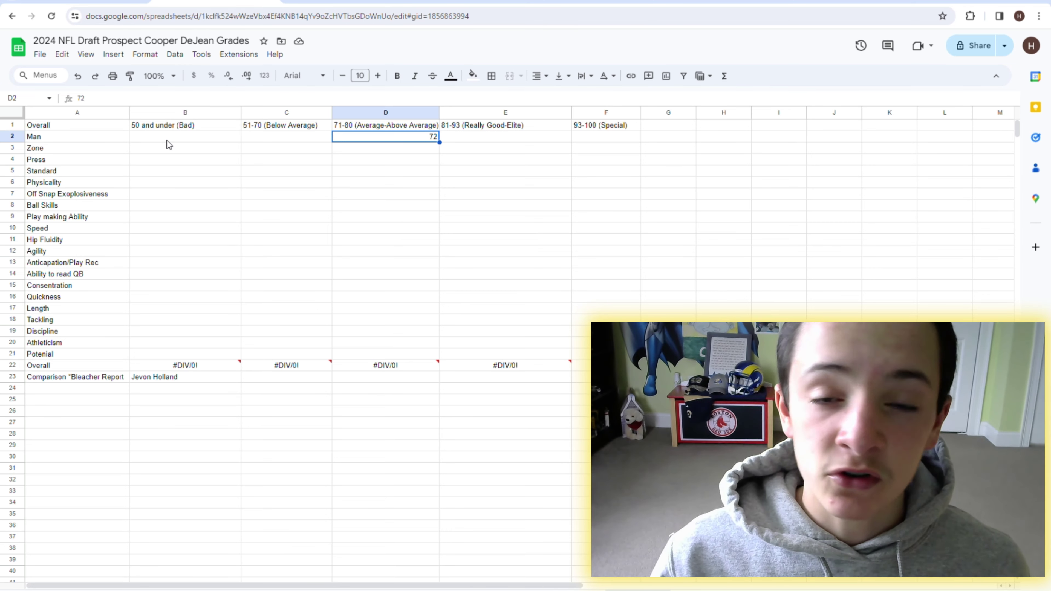
Grade Zone 86 in the 81-93 (Really Good-Elite) column.
{"action": "key", "text": "Down"}
{"action": "key", "text": "Left"}
{"action": "key", "text": "Right"}
{"action": "key", "text": "Right"}
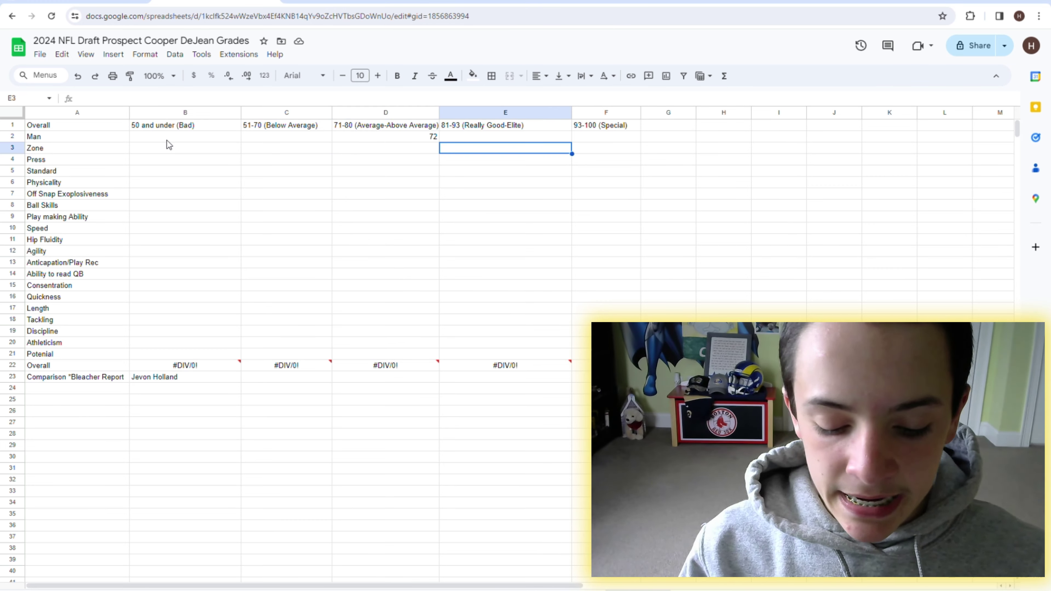
{"action": "type", "text": "86"}
{"action": "key", "text": "Return"}
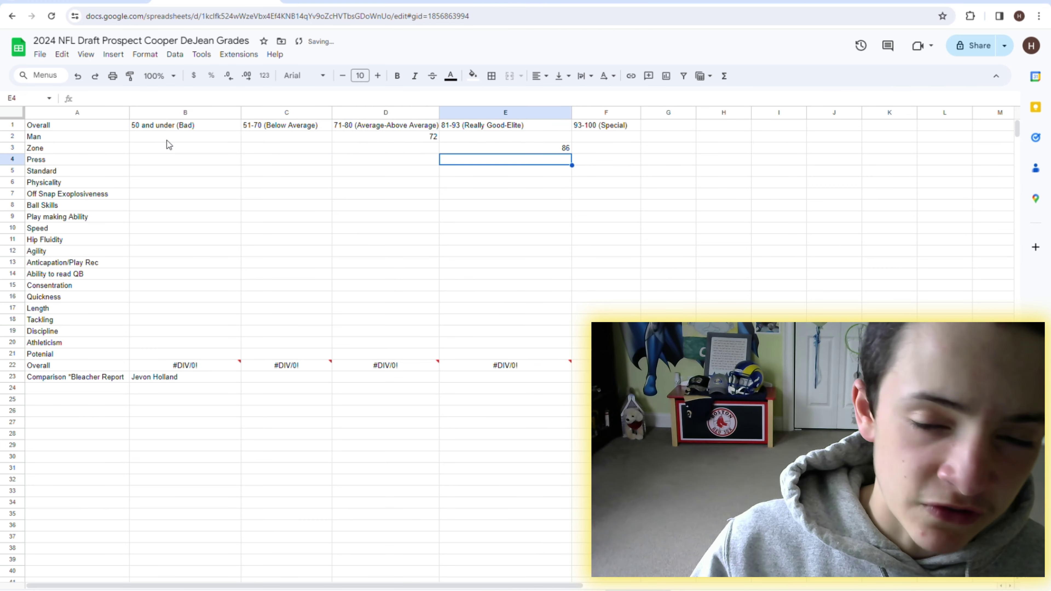
{"action": "key", "text": "Up"}
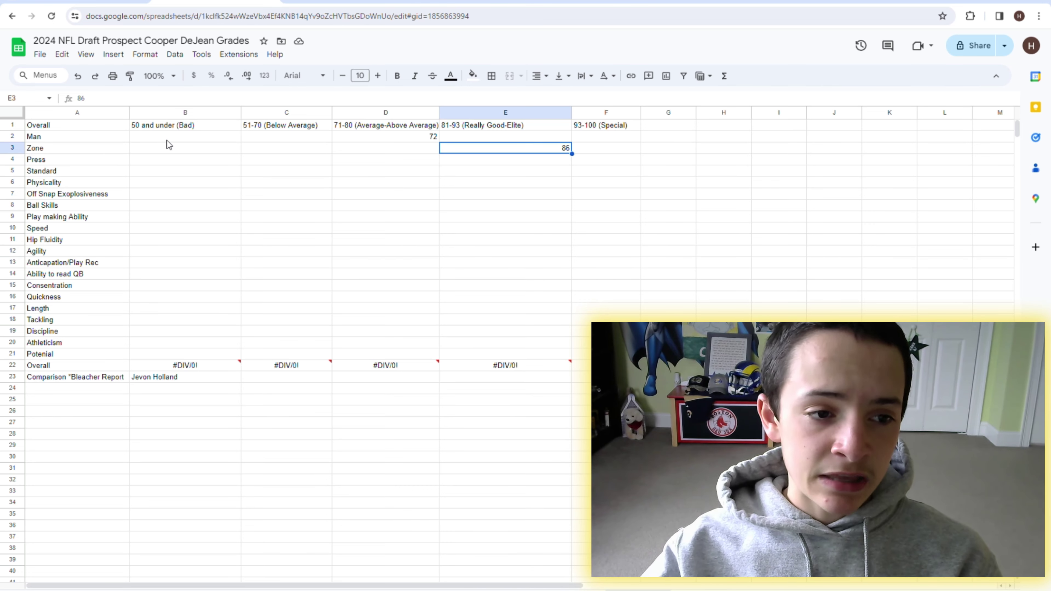
Grade Press 78 in the 71-80 (Average-Above Average) column.
{"action": "left_click", "coordinate": [474, 159]}
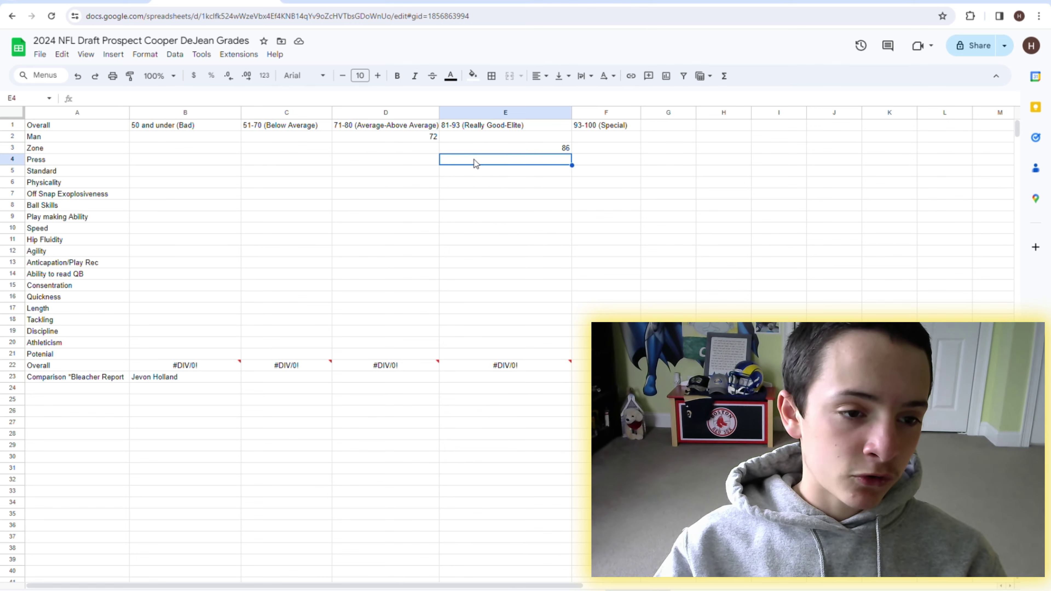
{"action": "key", "text": "Left"}
{"action": "key", "text": "Home"}
{"action": "key", "text": "Right"}
{"action": "key", "text": "Right"}
{"action": "key", "text": "Right"}
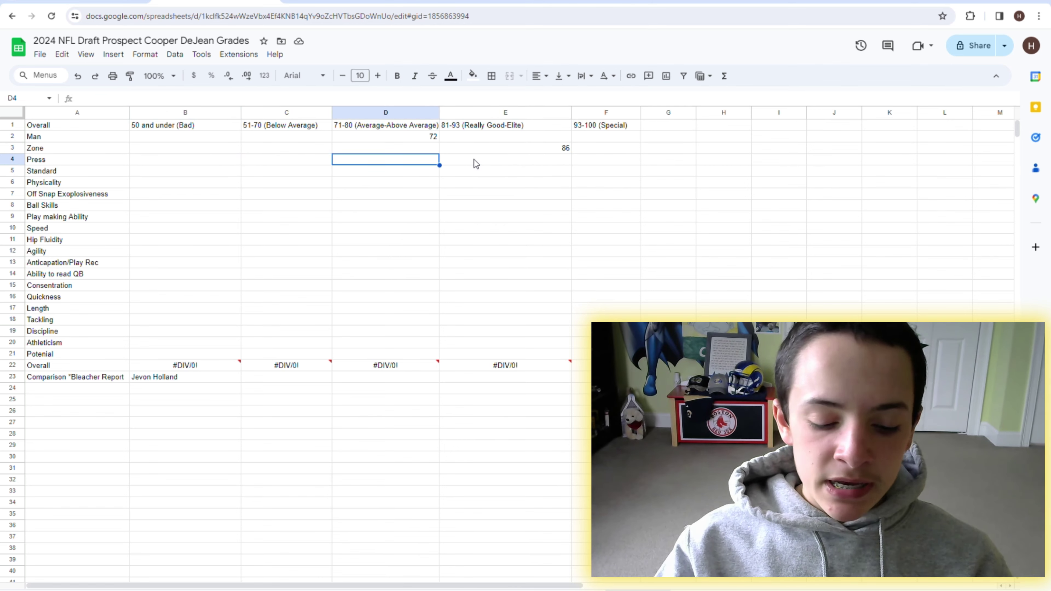
{"action": "type", "text": "78"}
{"action": "key", "text": "Return"}
{"action": "key", "text": "Up"}
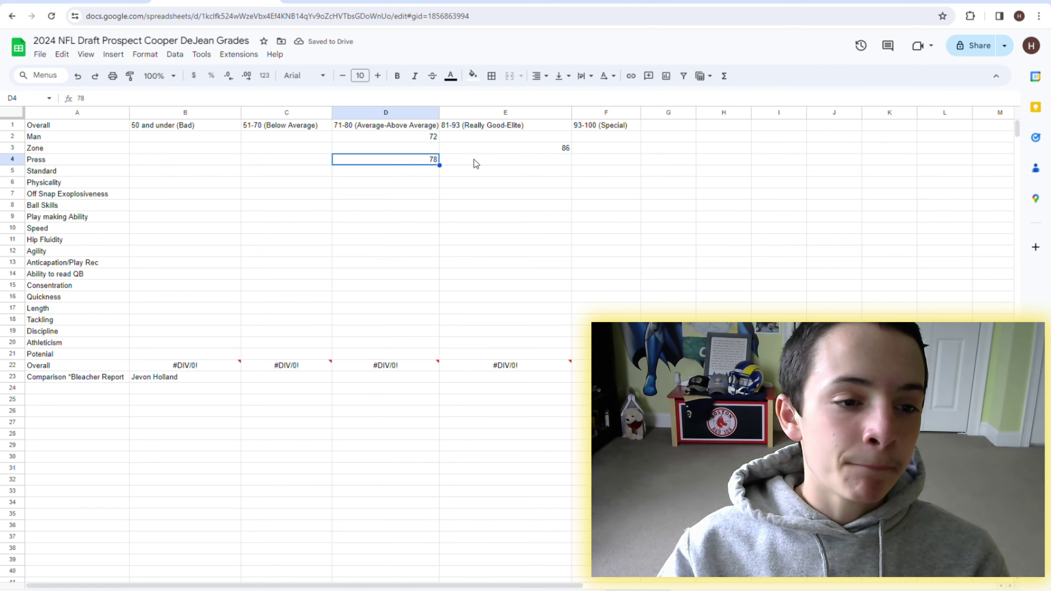
Grade Standard 89 in the 81-93 (Really Good-Elite) column.
{"action": "key", "text": "Down"}
{"action": "key", "text": "Left"}
{"action": "key", "text": "Left"}
{"action": "key", "text": "Left"}
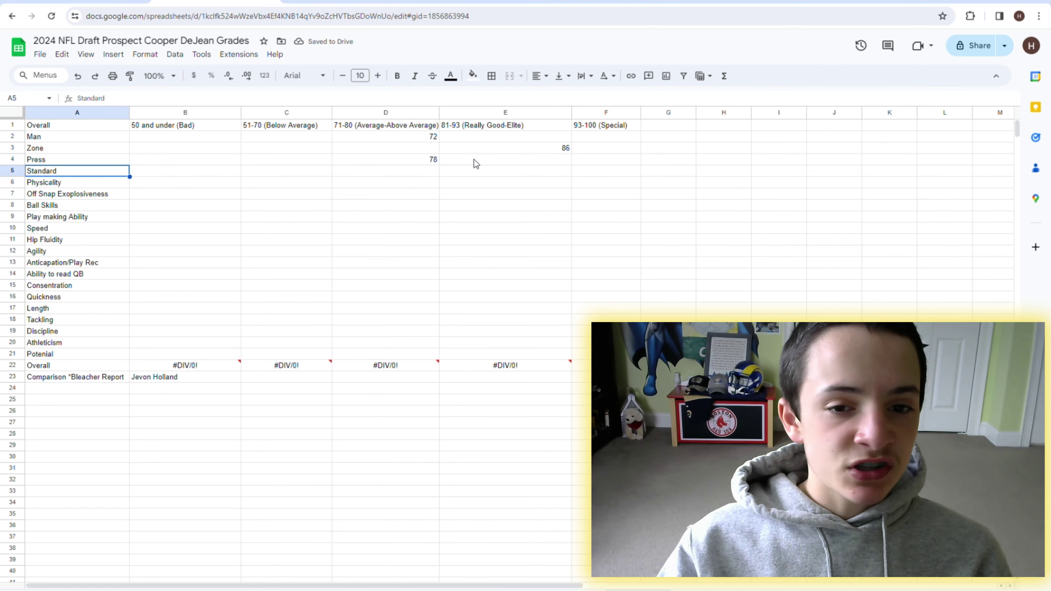
{"action": "key", "text": "Right"}
{"action": "key", "text": "Right"}
{"action": "key", "text": "Right"}
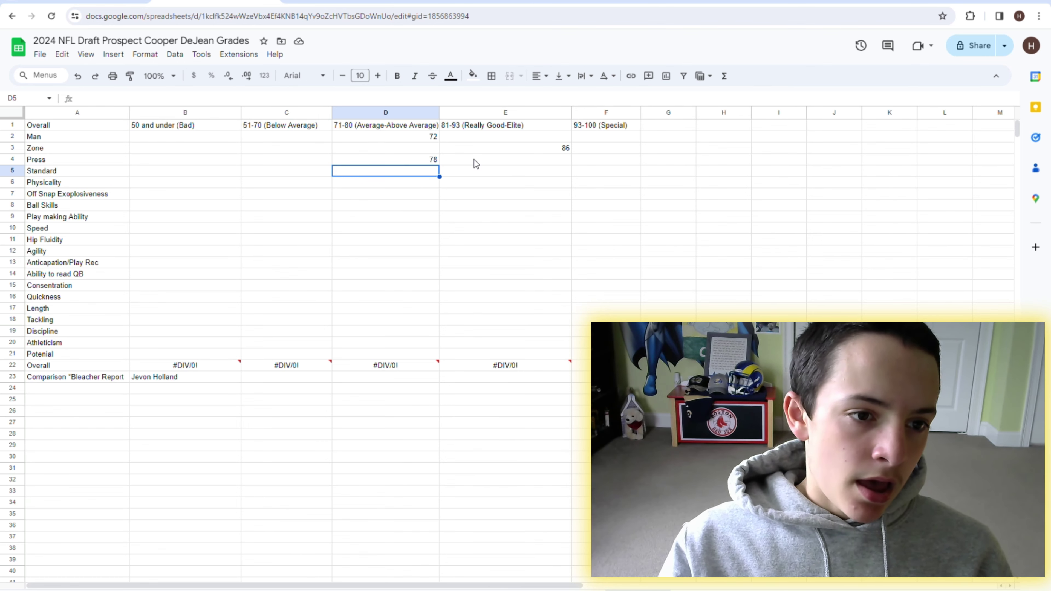
{"action": "key", "text": "Left"}
{"action": "key", "text": "Left"}
{"action": "key", "text": "Left"}
{"action": "key", "text": "Right"}
{"action": "key", "text": "Right"}
{"action": "key", "text": "Right"}
{"action": "key", "text": "Right"}
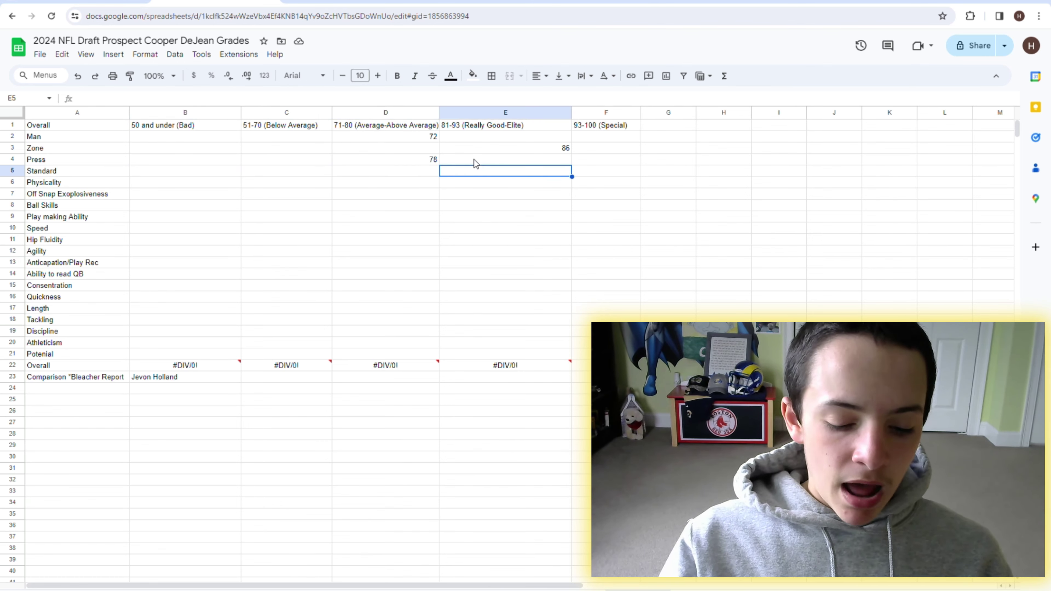
{"action": "type", "text": "89"}
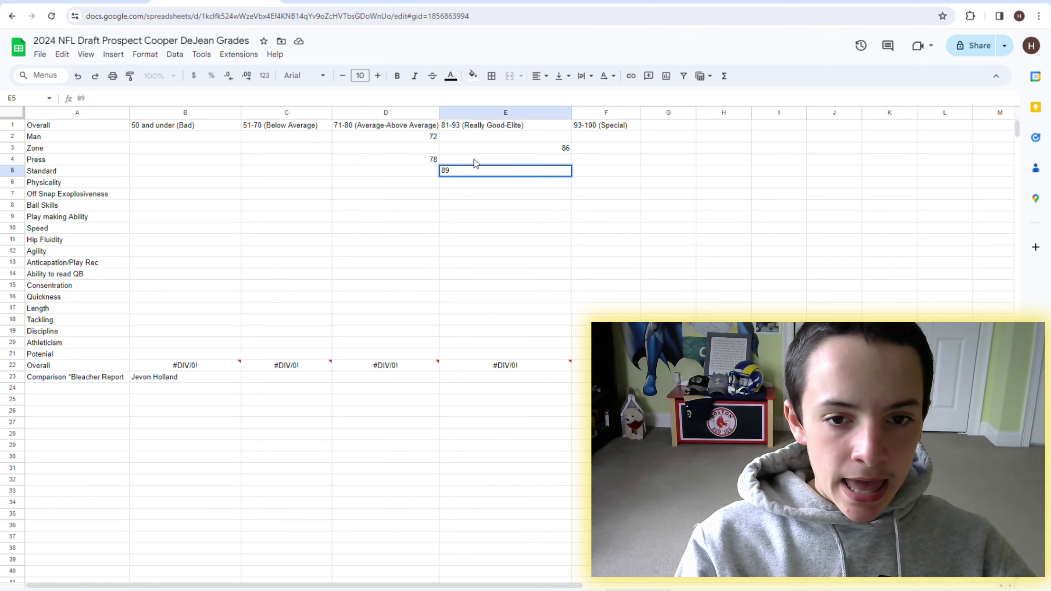
{"action": "key", "text": "Return"}
{"action": "key", "text": "Up"}
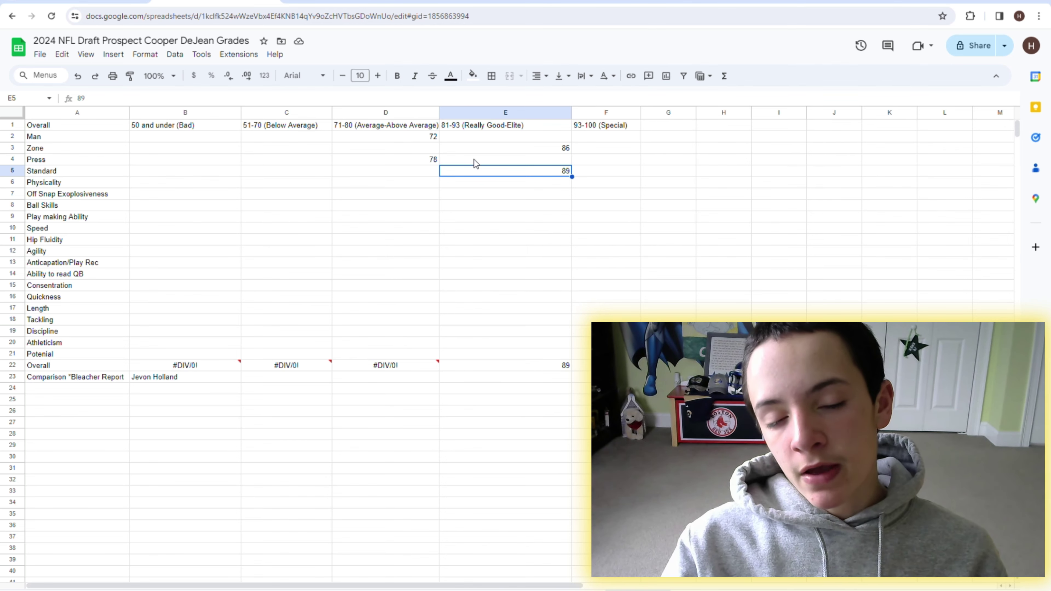
Look across the Standard row to review its grade against the rating columns.
{"action": "key", "text": "Left"}
{"action": "key", "text": "Left"}
{"action": "key", "text": "Left"}
{"action": "key", "text": "Left"}
{"action": "key", "text": "Right"}
{"action": "key", "text": "Right"}
{"action": "key", "text": "Right"}
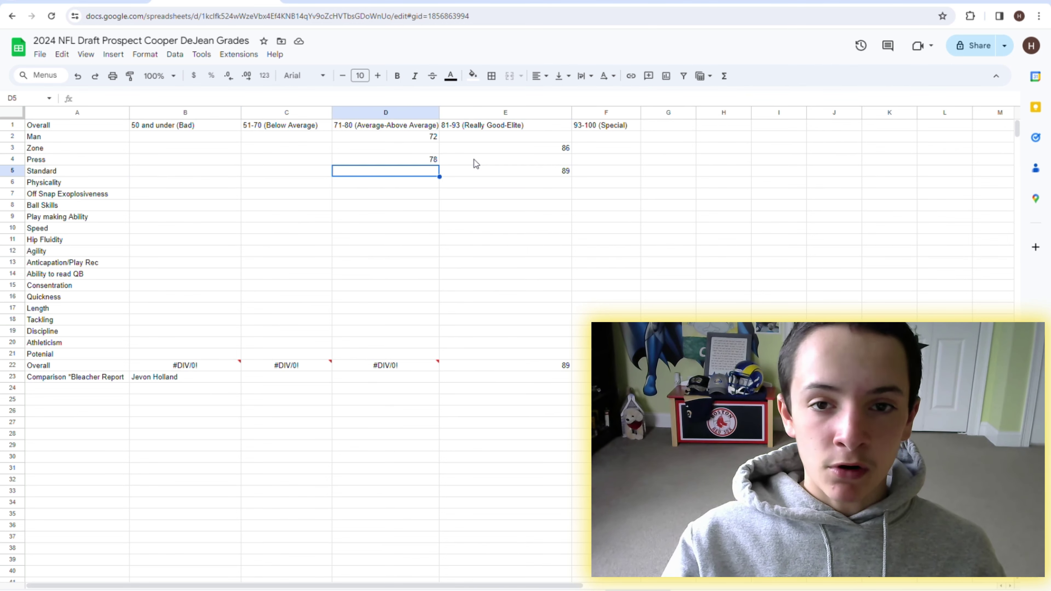
{"action": "key", "text": "Right"}
{"action": "key", "text": "Right"}
{"action": "key", "text": "Left"}
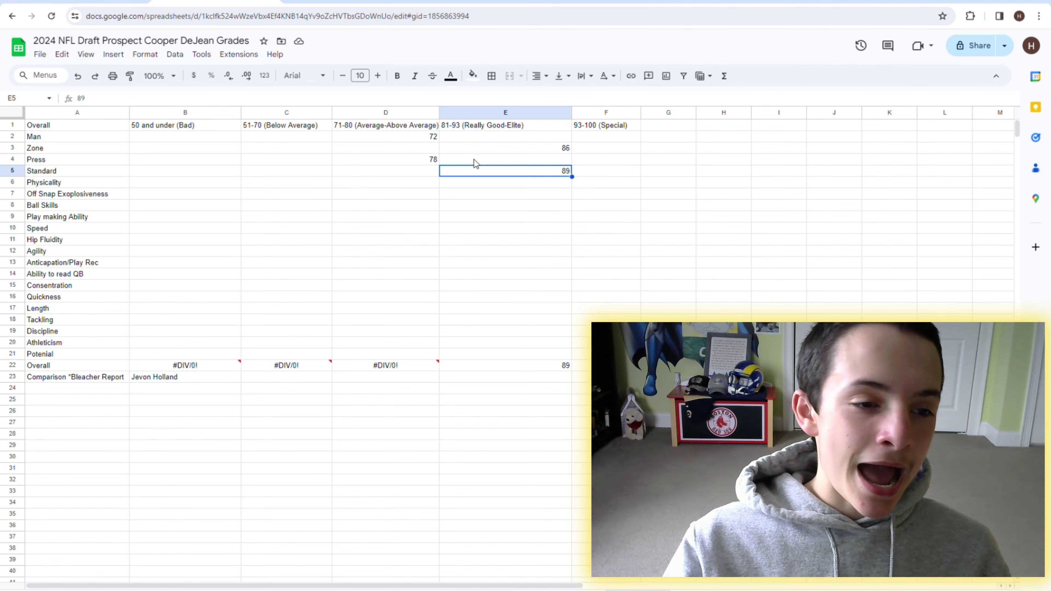
Grade Physicality 86 in the 81-93 (Really Good-Elite) column.
{"action": "key", "text": "Left"}
{"action": "key", "text": "Left"}
{"action": "key", "text": "Left"}
{"action": "key", "text": "Left"}
{"action": "key", "text": "Up"}
{"action": "key", "text": "Down"}
{"action": "key", "text": "Down"}
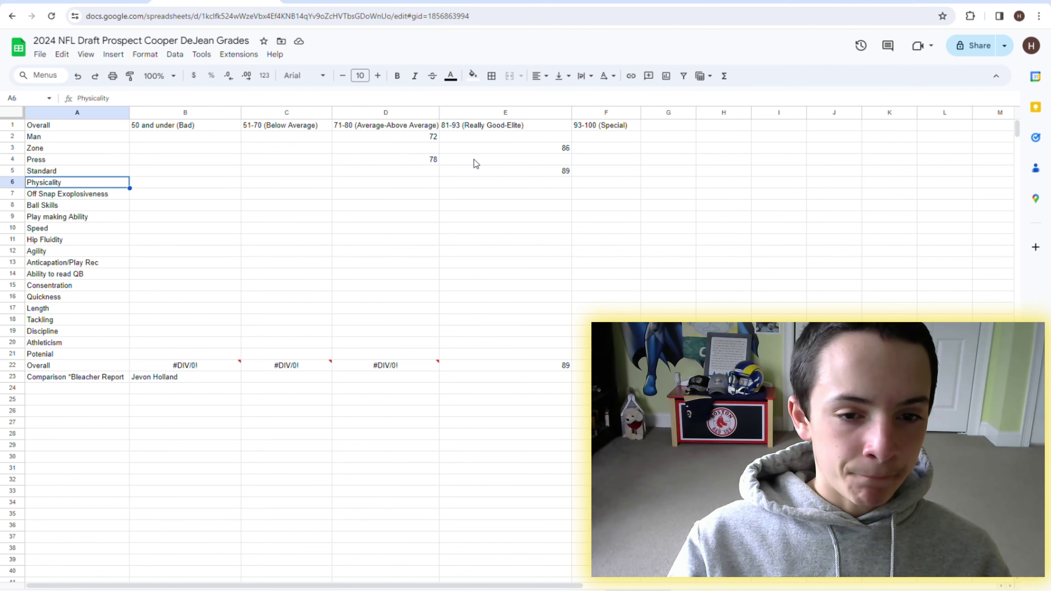
{"action": "key", "text": "Right"}
{"action": "key", "text": "Right"}
{"action": "key", "text": "Right"}
{"action": "key", "text": "Right"}
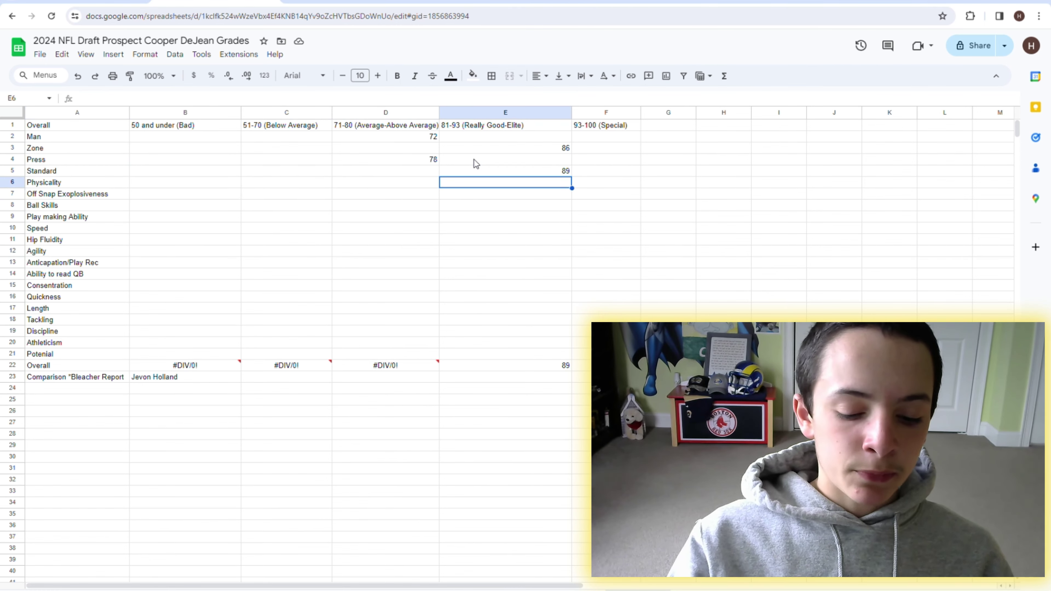
{"action": "type", "text": "86"}
{"action": "key", "text": "Return"}
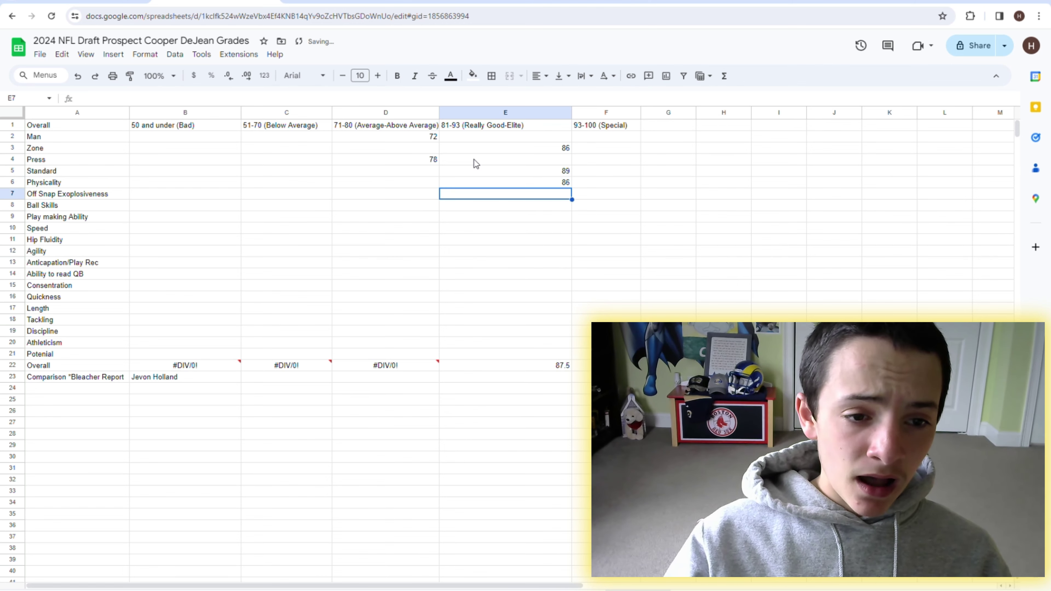
Look across the Physicality row, from its label to its grade and back.
{"action": "key", "text": "Up"}
{"action": "key", "text": "Left"}
{"action": "key", "text": "Left"}
{"action": "key", "text": "Left"}
{"action": "key", "text": "Left"}
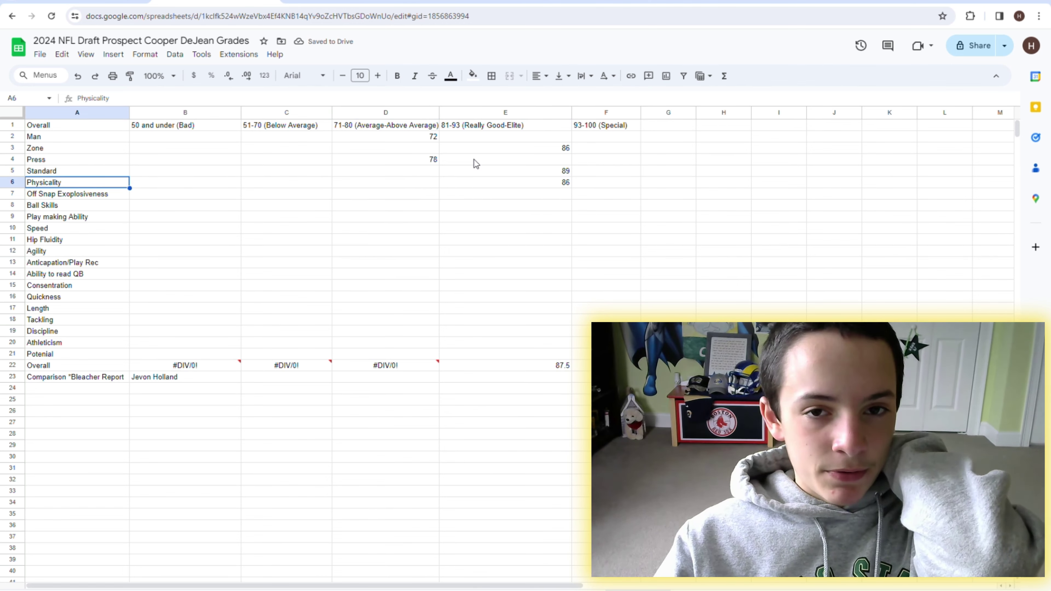
{"action": "key", "text": "Right"}
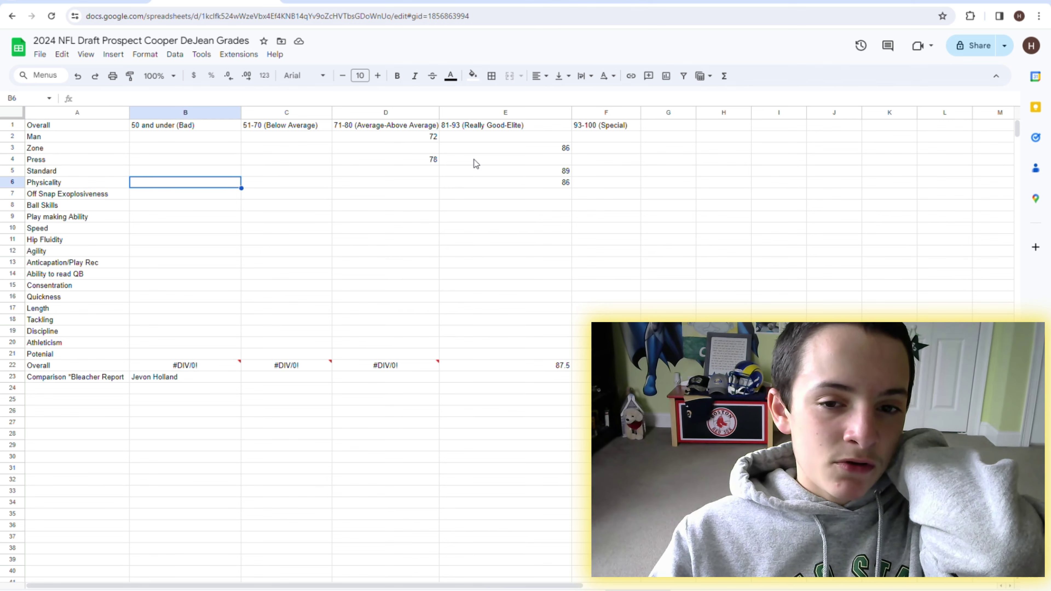
{"action": "key", "text": "Right"}
{"action": "key", "text": "Right"}
{"action": "key", "text": "Right"}
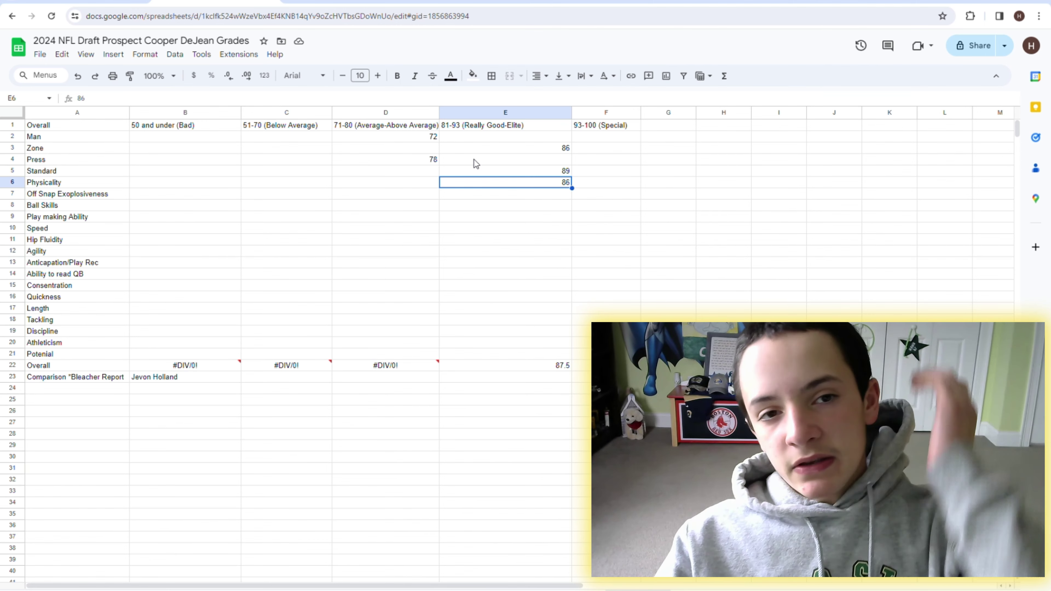
{"action": "key", "text": "Left"}
{"action": "key", "text": "Left"}
{"action": "key", "text": "Left"}
{"action": "key", "text": "Left"}
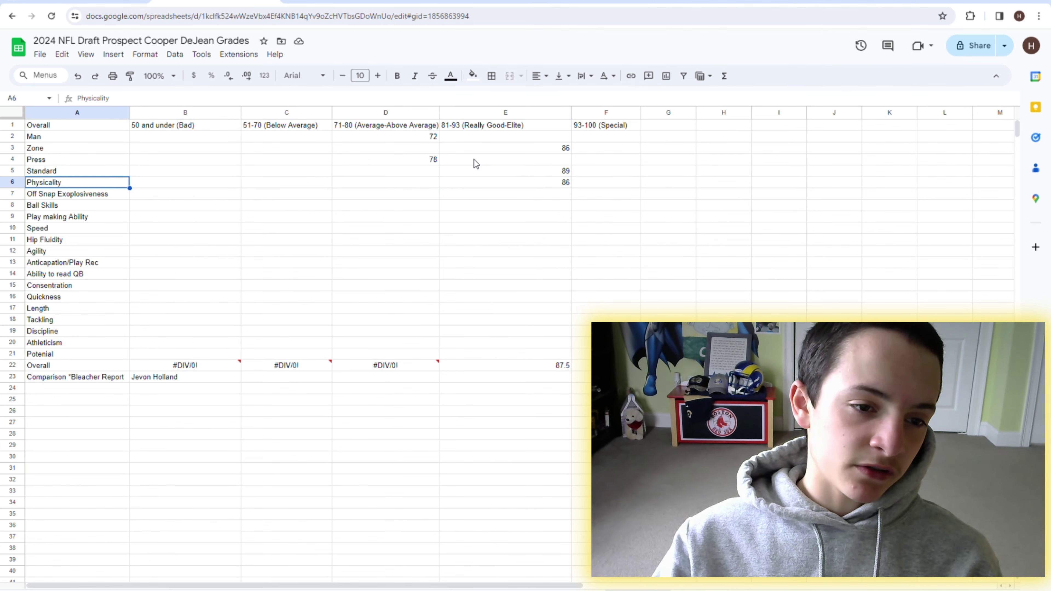
Grade Off Snap Exoplosiveness 64 in the 51-70 (Below Average) column.
{"action": "key", "text": "Down"}
{"action": "key", "text": "Right"}
{"action": "key", "text": "Up"}
{"action": "key", "text": "Right"}
{"action": "key", "text": "Right"}
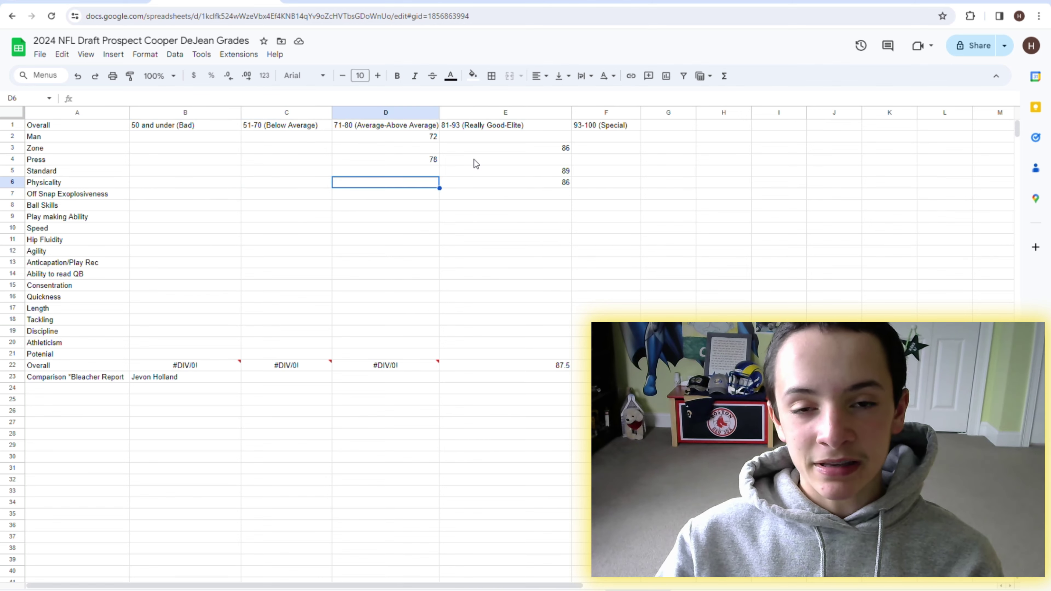
{"action": "key", "text": "Right"}
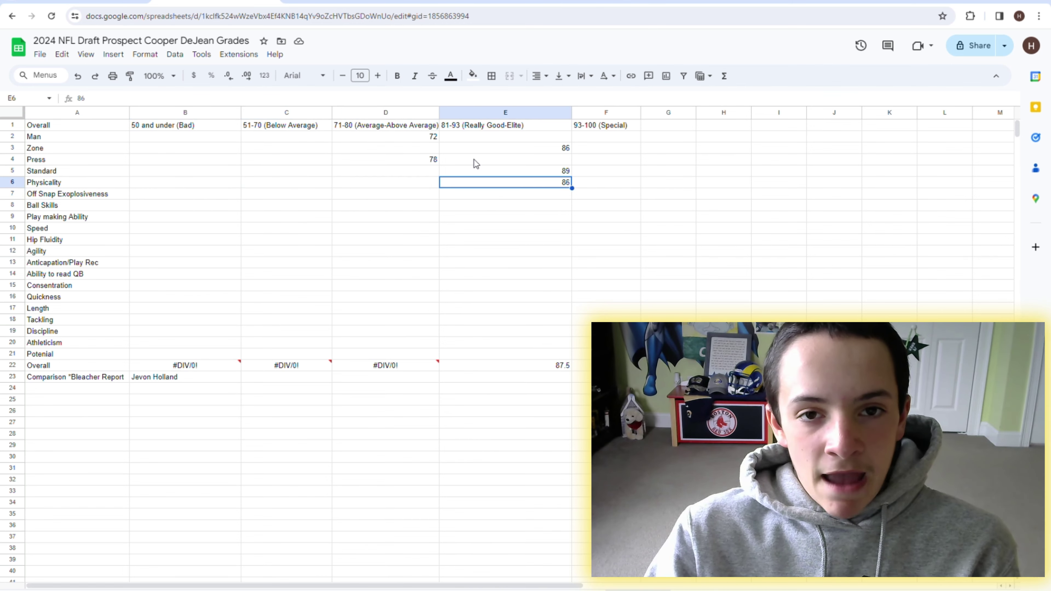
{"action": "key", "text": "Down"}
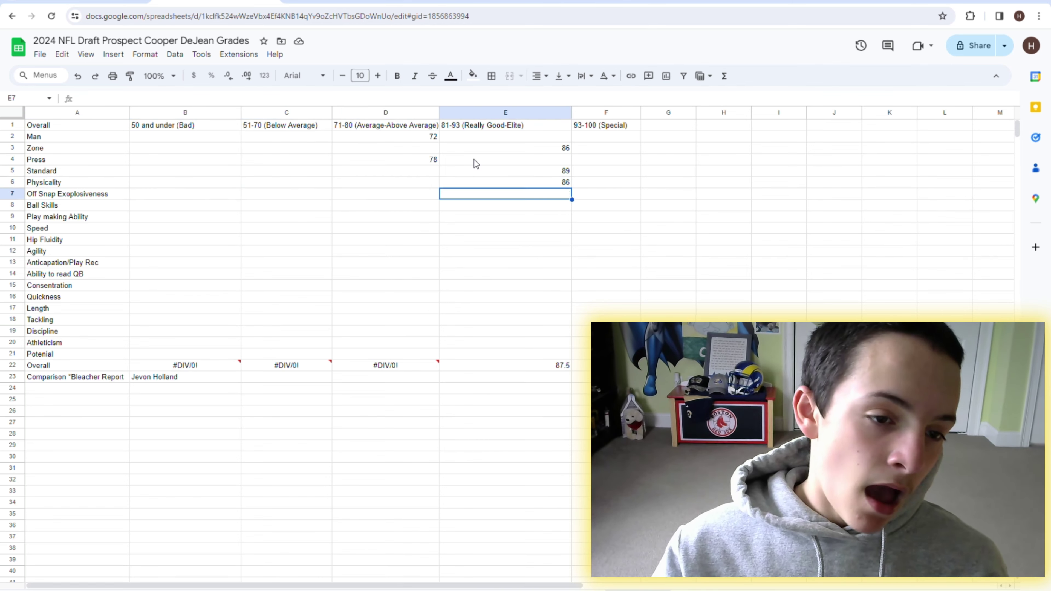
{"action": "key", "text": "Left"}
{"action": "key", "text": "Left"}
{"action": "key", "text": "Left"}
{"action": "key", "text": "Right"}
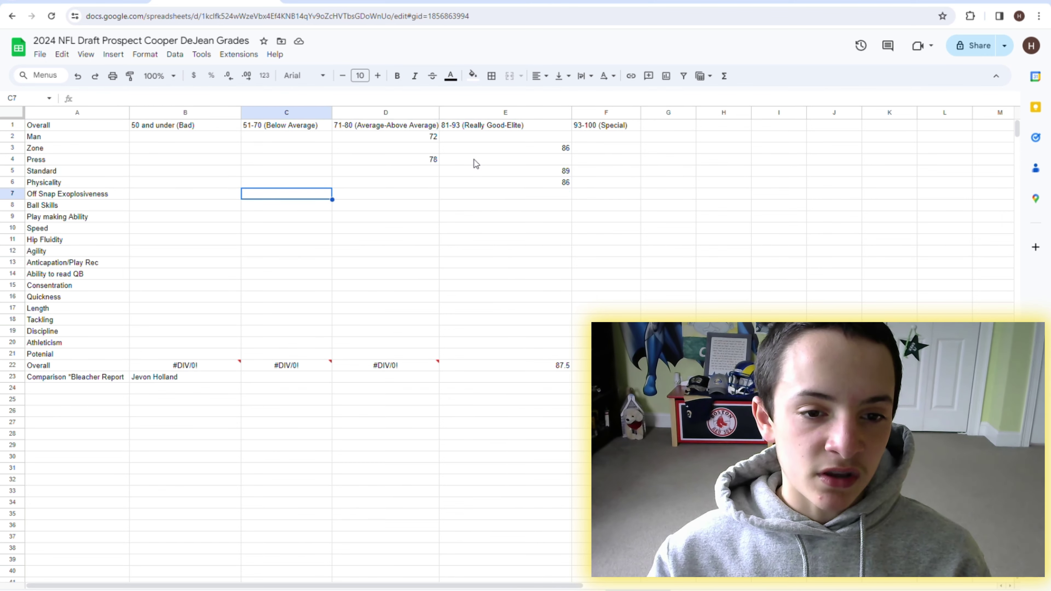
{"action": "type", "text": "64"}
{"action": "key", "text": "Return"}
Look back over the grades already entered in the rows from Press to Physicality.
{"action": "key", "text": "Up"}
{"action": "key", "text": "Up"}
{"action": "key", "text": "Up"}
{"action": "key", "text": "Up"}
{"action": "key", "text": "Up"}
{"action": "key", "text": "Down"}
{"action": "key", "text": "Right"}
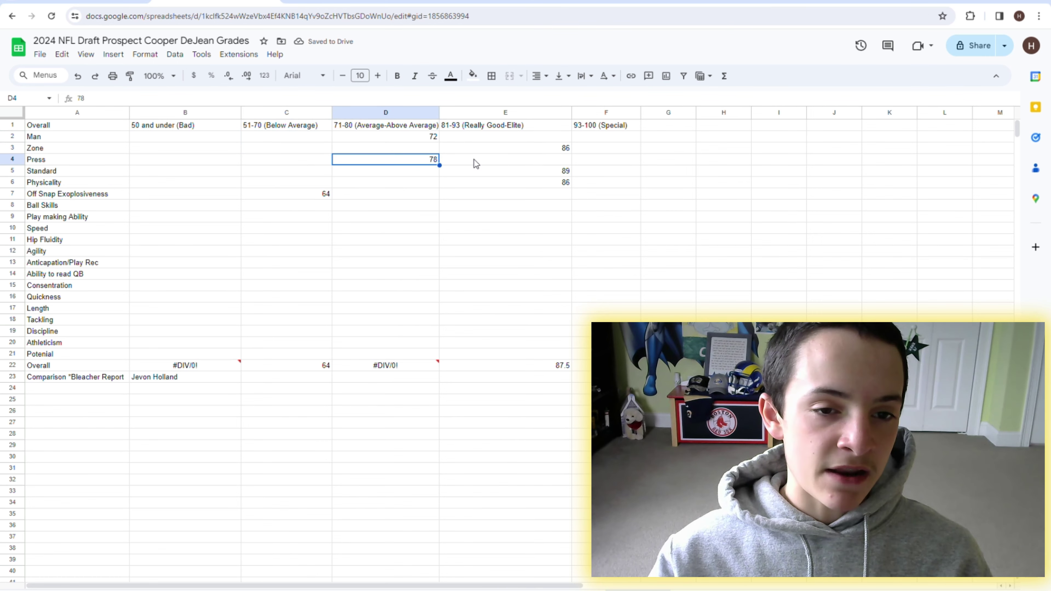
{"action": "key", "text": "Down"}
{"action": "key", "text": "Down"}
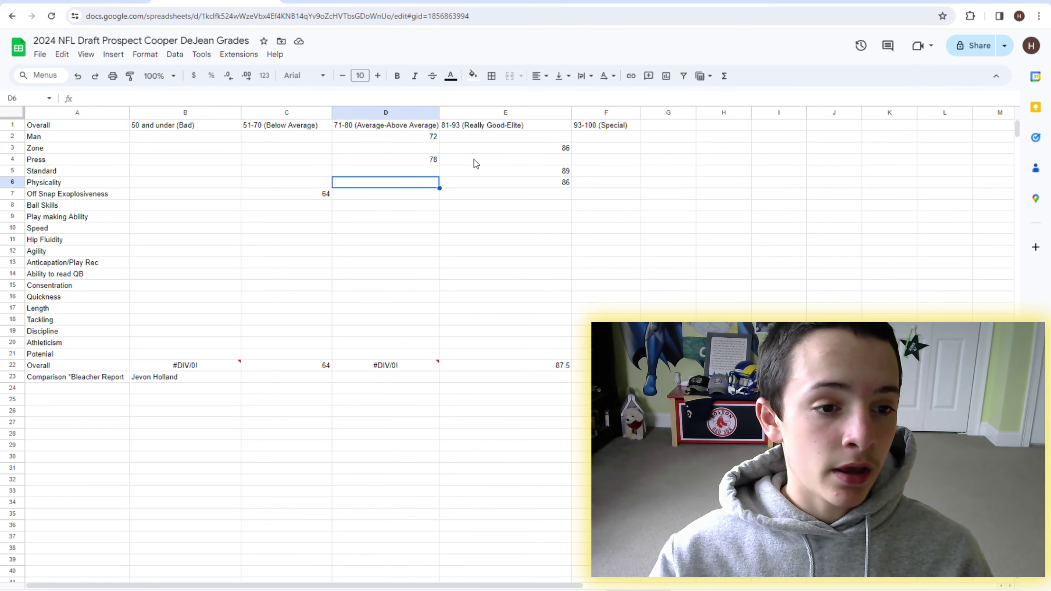
Grade Ball Skills 76 in the 71-80 (Average-Above Average) column.
{"action": "key", "text": "Down"}
{"action": "key", "text": "Down"}
{"action": "key", "text": "Left"}
{"action": "key", "text": "Left"}
{"action": "key", "text": "Left"}
{"action": "key", "text": "Right"}
{"action": "key", "text": "Right"}
{"action": "key", "text": "Right"}
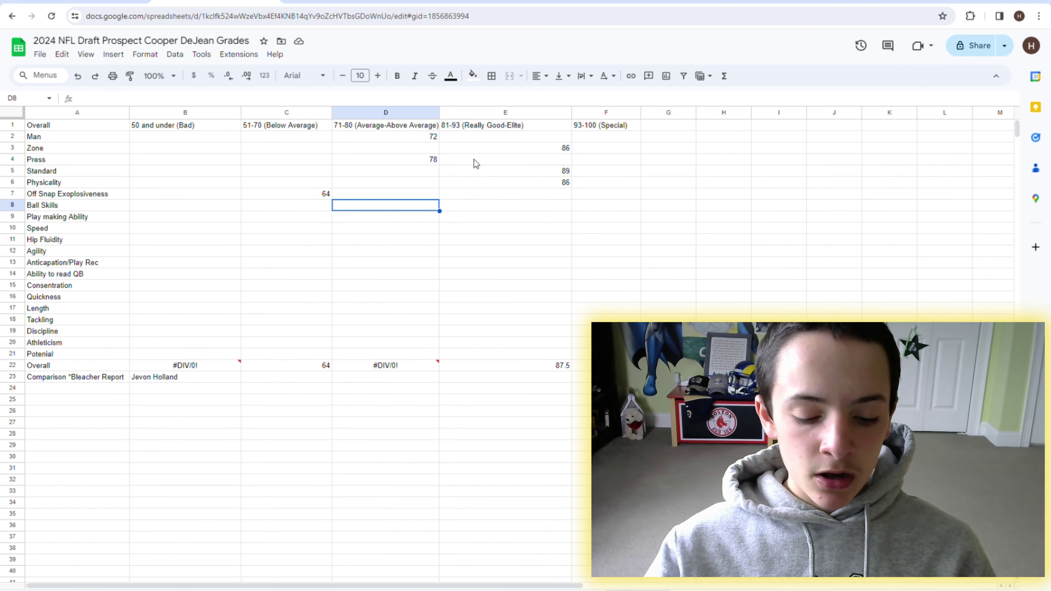
{"action": "type", "text": "7"}
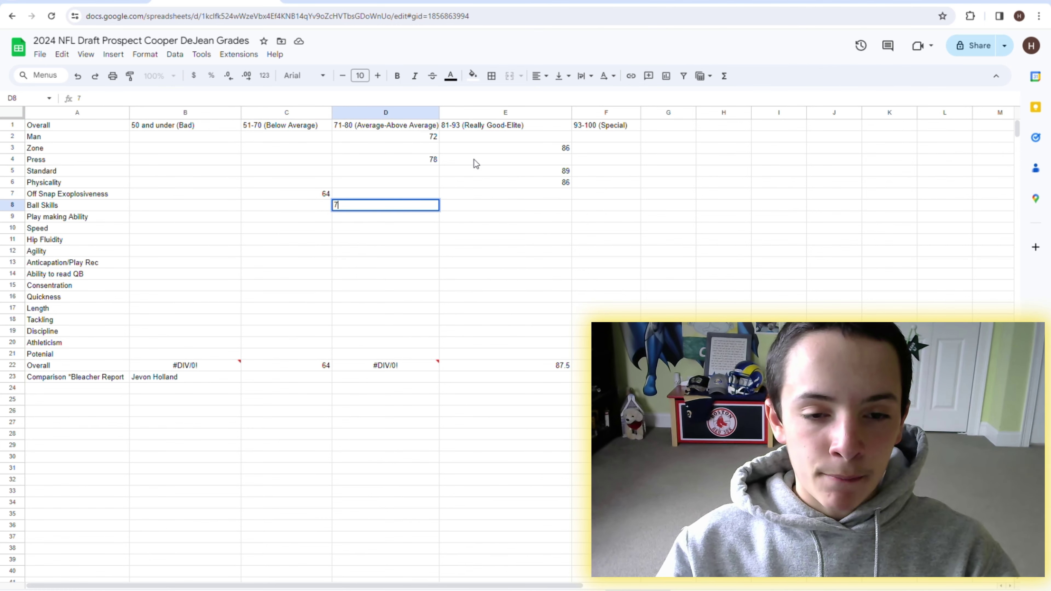
{"action": "type", "text": "6"}
{"action": "key", "text": "Return"}
Look across the Ball Skills row, from its grade to its label and back.
{"action": "key", "text": "Up"}
{"action": "key", "text": "Left"}
{"action": "key", "text": "Left"}
{"action": "key", "text": "Left"}
{"action": "key", "text": "Right"}
{"action": "key", "text": "Right"}
{"action": "key", "text": "Right"}
Capitalize the second word of the row 9 label so it reads "Play Making Ability".
{"action": "key", "text": "Down"}
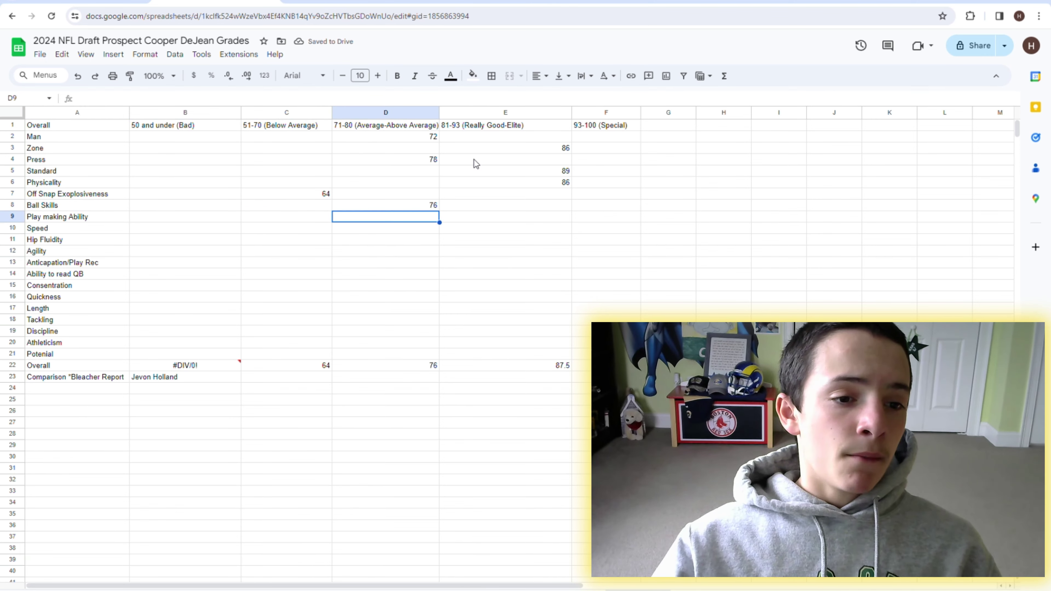
{"action": "key", "text": "Left"}
{"action": "key", "text": "Left"}
{"action": "key", "text": "Left"}
{"action": "key", "text": "Return"}
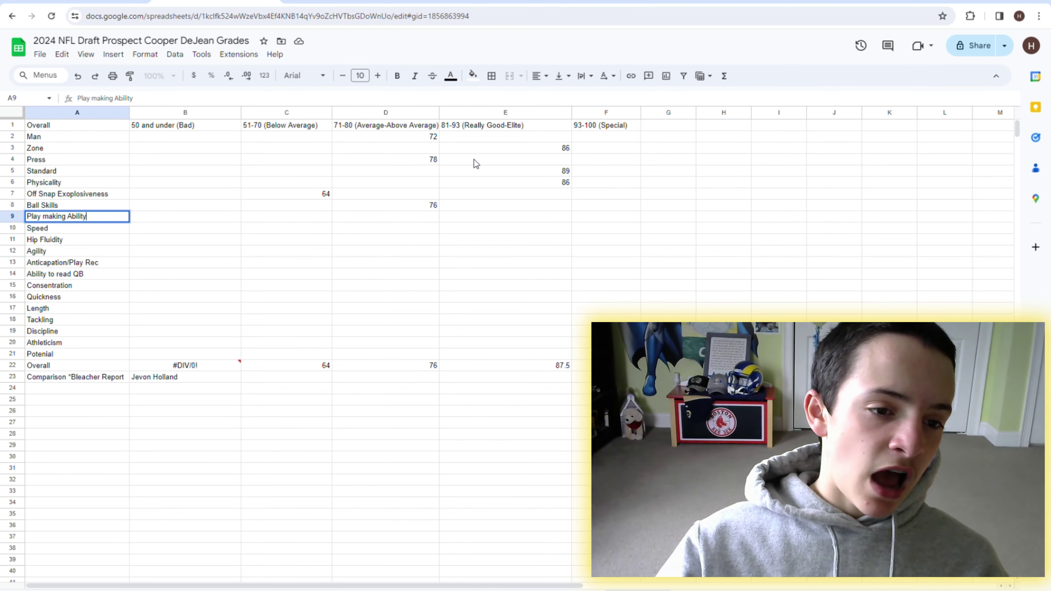
{"action": "key", "text": "Left"}
{"action": "key", "text": "Left"}
{"action": "key", "text": "Left"}
{"action": "key", "text": "Left"}
{"action": "key", "text": "Left"}
{"action": "key", "text": "Left"}
{"action": "key", "text": "Left"}
{"action": "key", "text": "Left"}
{"action": "key", "text": "Left"}
{"action": "key", "text": "Left"}
{"action": "key", "text": "Left"}
{"action": "key", "text": "Left"}
{"action": "key", "text": "Left"}
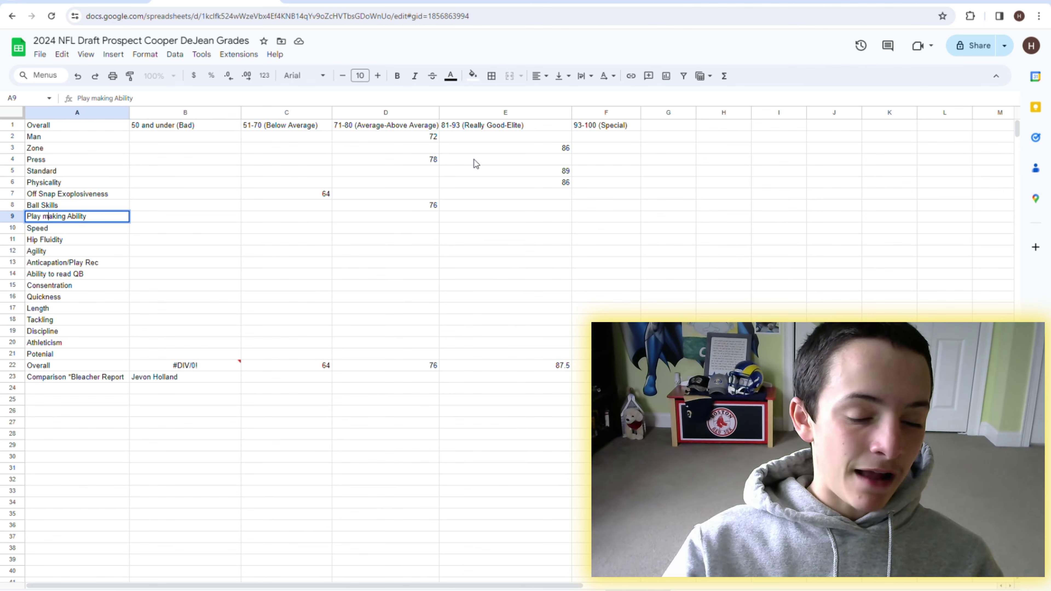
{"action": "key", "text": "BackSpace"}
{"action": "type", "text": "M"}
{"action": "key", "text": "Tab"}
Grade Play Making Ability 84 in the 81-93 (Really Good-Elite) column.
{"action": "key", "text": "Left"}
{"action": "key", "text": "Right"}
{"action": "key", "text": "Right"}
{"action": "key", "text": "Right"}
{"action": "key", "text": "Right"}
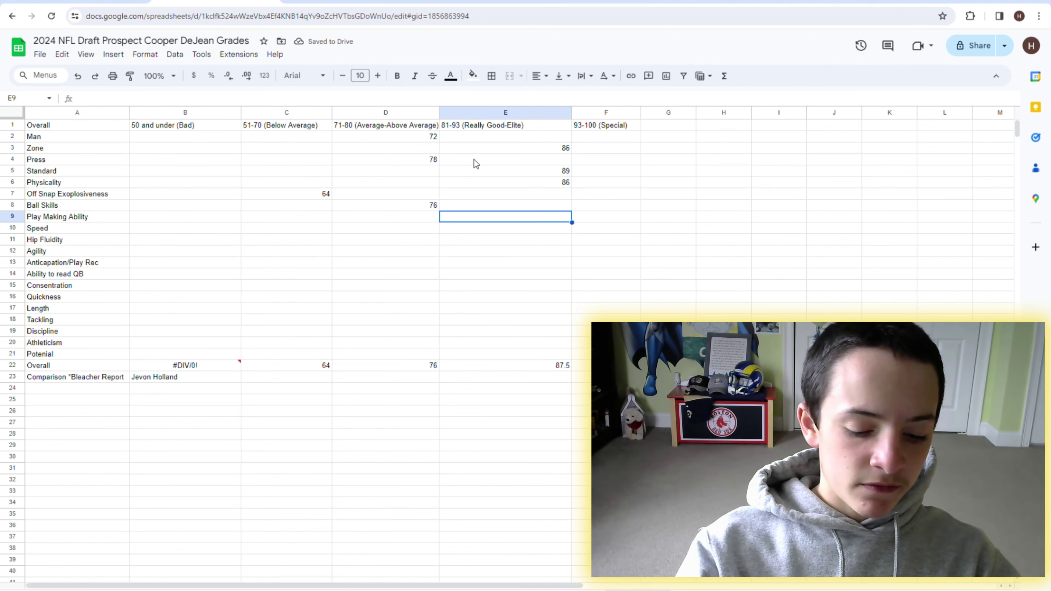
{"action": "type", "text": "84"}
{"action": "key", "text": "Return"}
{"action": "key", "text": "Up"}
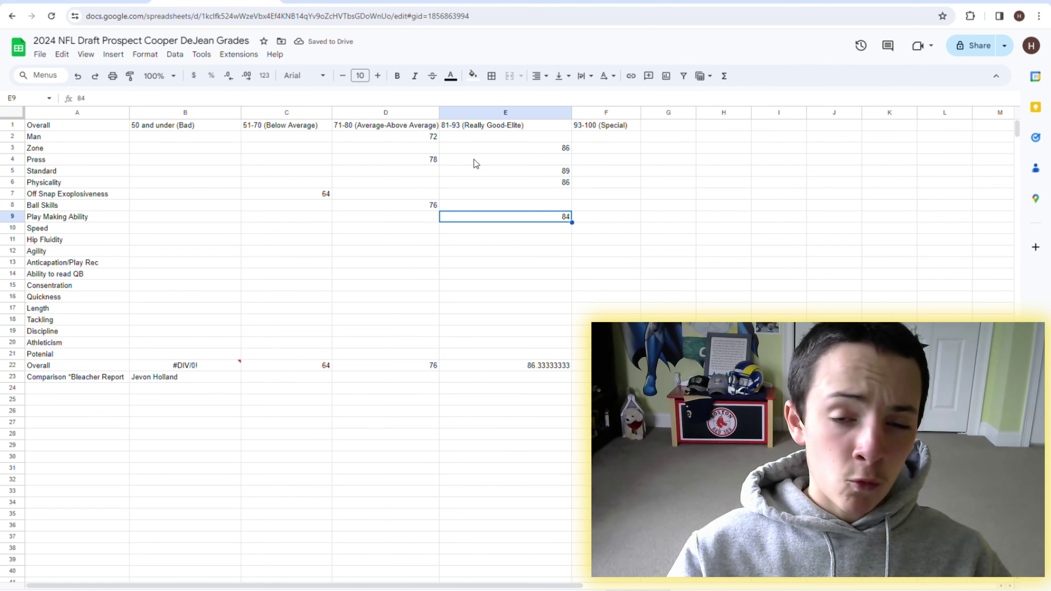
Grade Speed 80 in the 71-80 (Average-Above Average) column.
{"action": "key", "text": "Down"}
{"action": "key", "text": "Left"}
{"action": "key", "text": "Left"}
{"action": "key", "text": "Left"}
{"action": "key", "text": "Left"}
{"action": "key", "text": "Right"}
{"action": "key", "text": "Right"}
{"action": "key", "text": "Right"}
{"action": "type", "text": "80"}
{"action": "key", "text": "Return"}
{"action": "key", "text": "Up"}
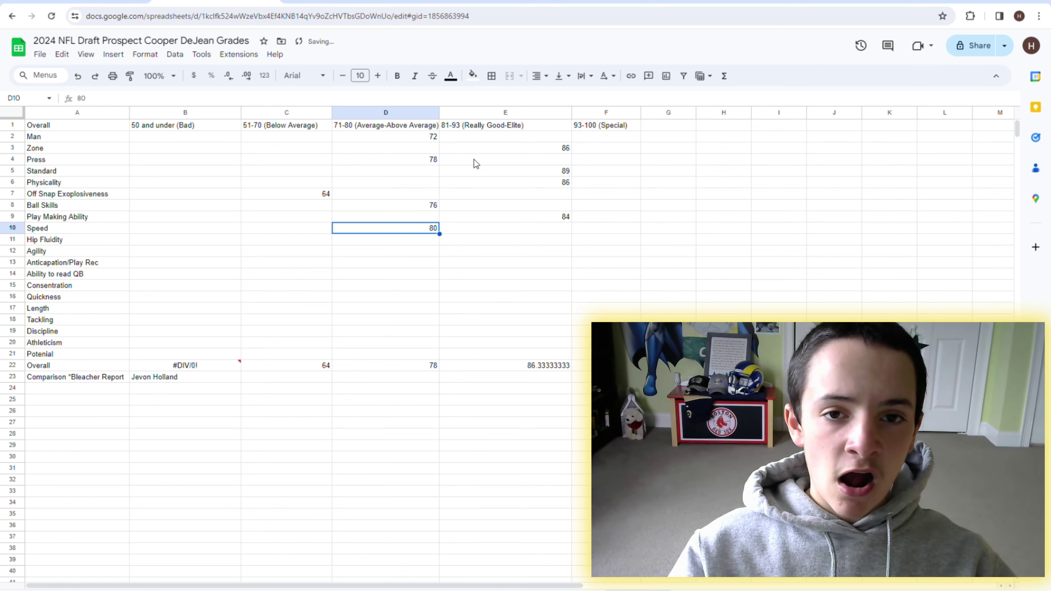
Grade Hip Fluidity 46 in the 50 and under (Bad) column.
{"action": "key", "text": "Down"}
{"action": "key", "text": "Left"}
{"action": "key", "text": "Left"}
{"action": "key", "text": "Left"}
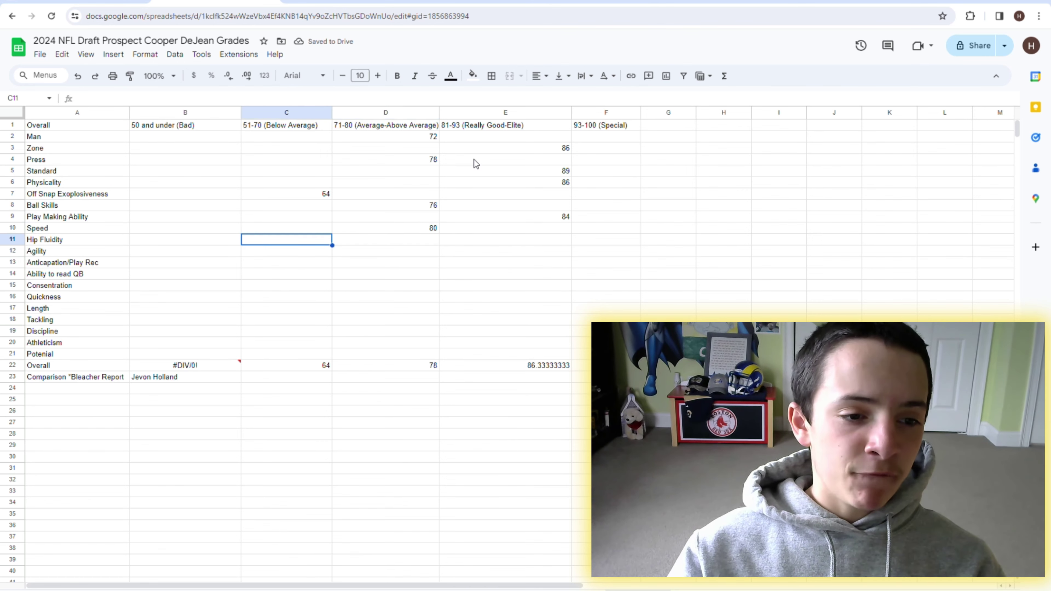
{"action": "key", "text": "Right"}
{"action": "key", "text": "Right"}
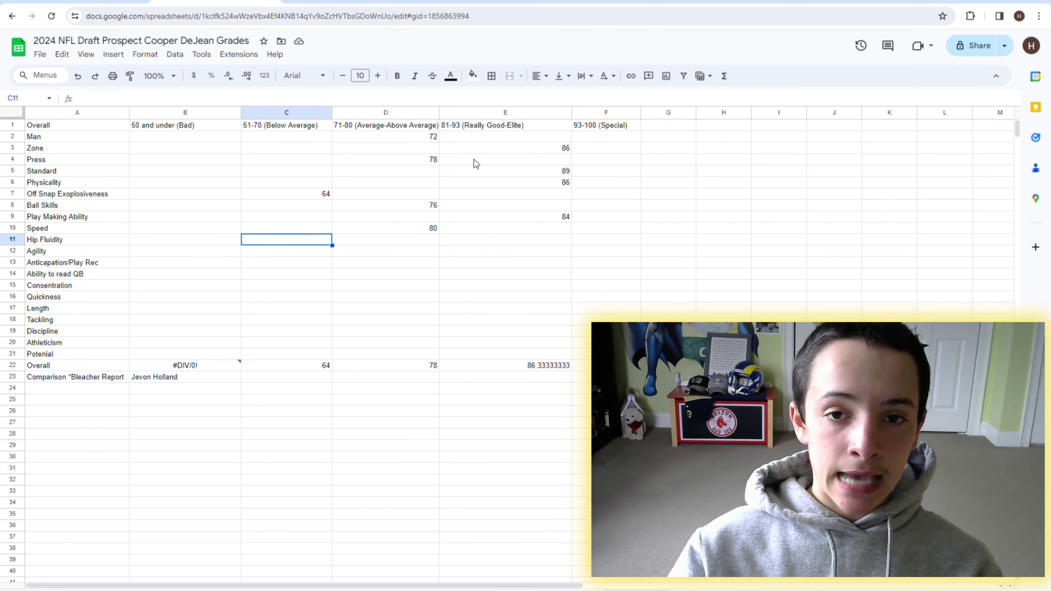
{"action": "key", "text": "Left"}
{"action": "type", "text": "4"}
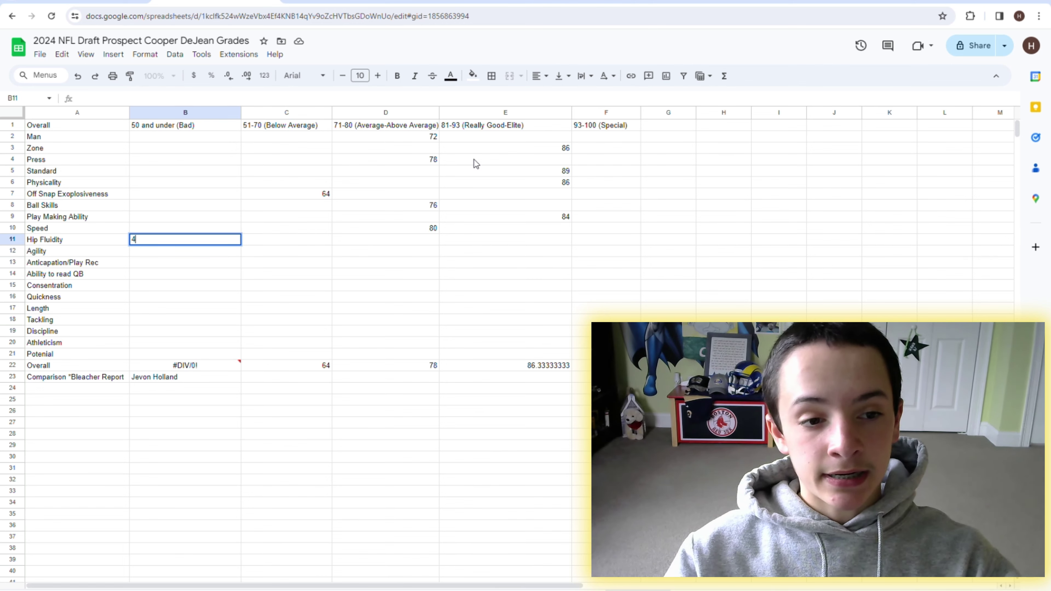
{"action": "key", "text": "Return"}
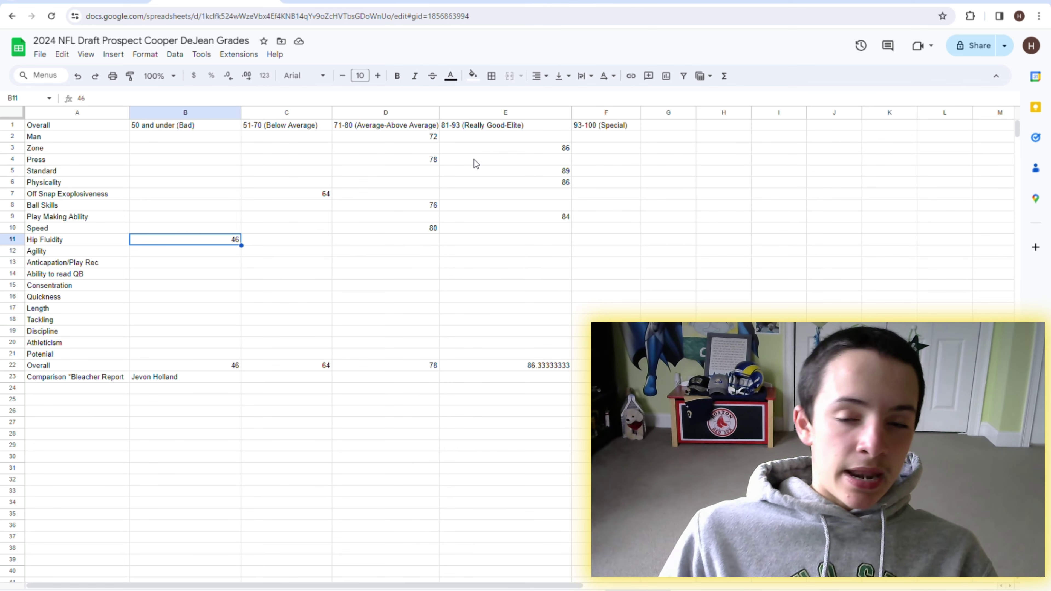
Grade Agility 56 in the 51-70 (Below Average) column.
{"action": "key", "text": "Down"}
{"action": "key", "text": "Left"}
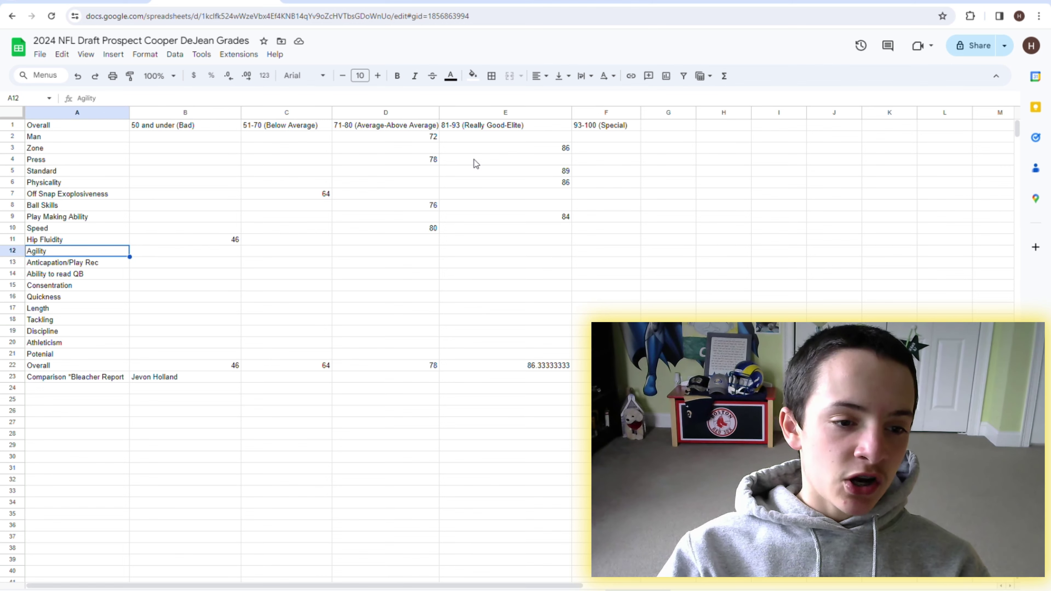
{"action": "key", "text": "Right"}
{"action": "key", "text": "Right"}
{"action": "key", "text": "Right"}
{"action": "key", "text": "Left"}
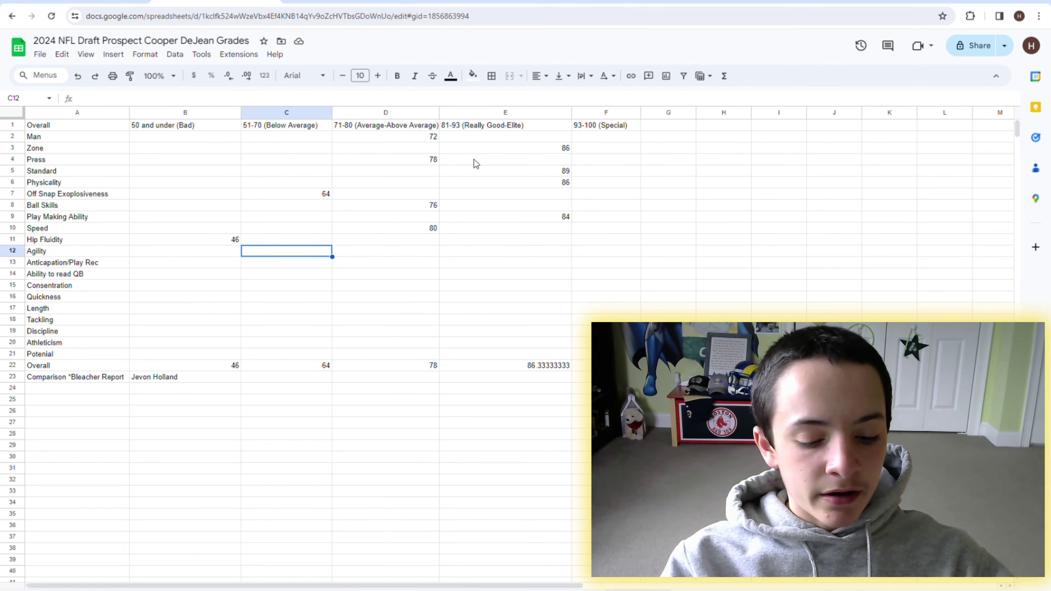
{"action": "type", "text": "56"}
{"action": "key", "text": "Return"}
{"action": "key", "text": "Up"}
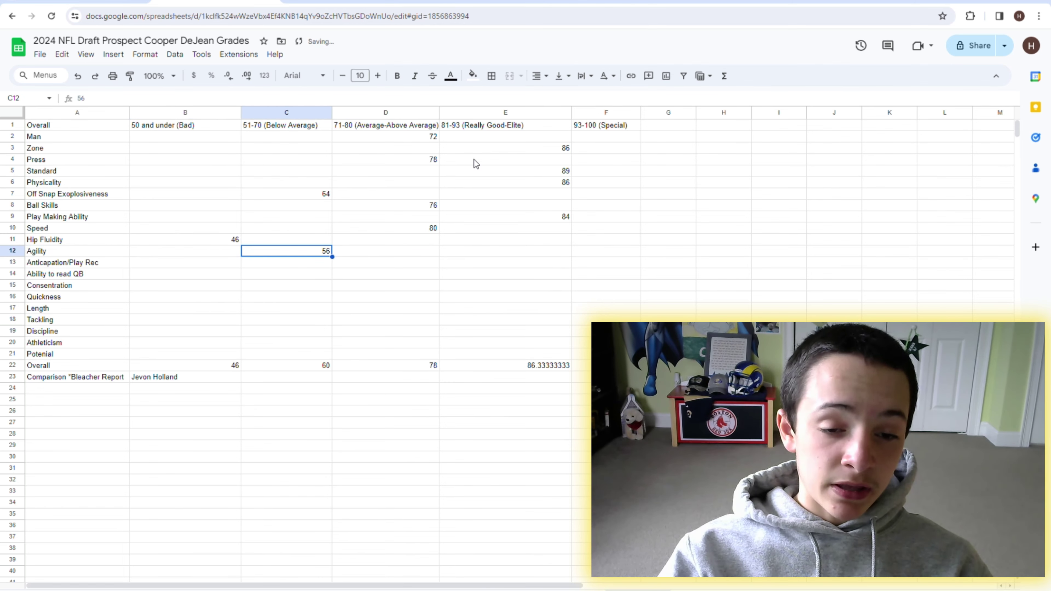
Grade Anticapation/Play Rec 84 in the 81-93 (Really Good-Elite) column.
{"action": "key", "text": "Left"}
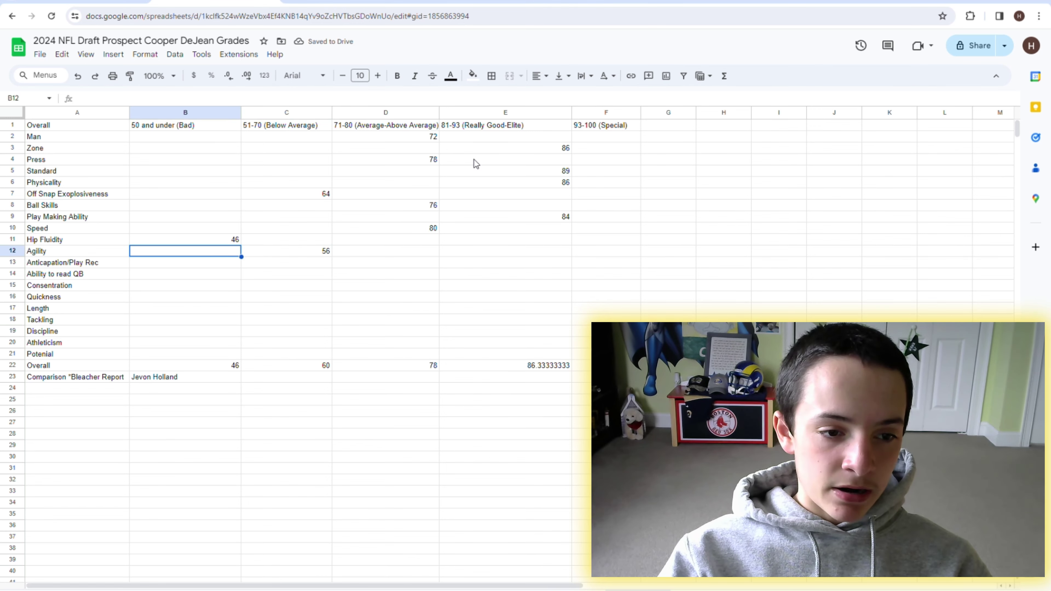
{"action": "key", "text": "Left"}
{"action": "key", "text": "Down"}
{"action": "key", "text": "Right"}
{"action": "key", "text": "Right"}
{"action": "key", "text": "Right"}
{"action": "key", "text": "Right"}
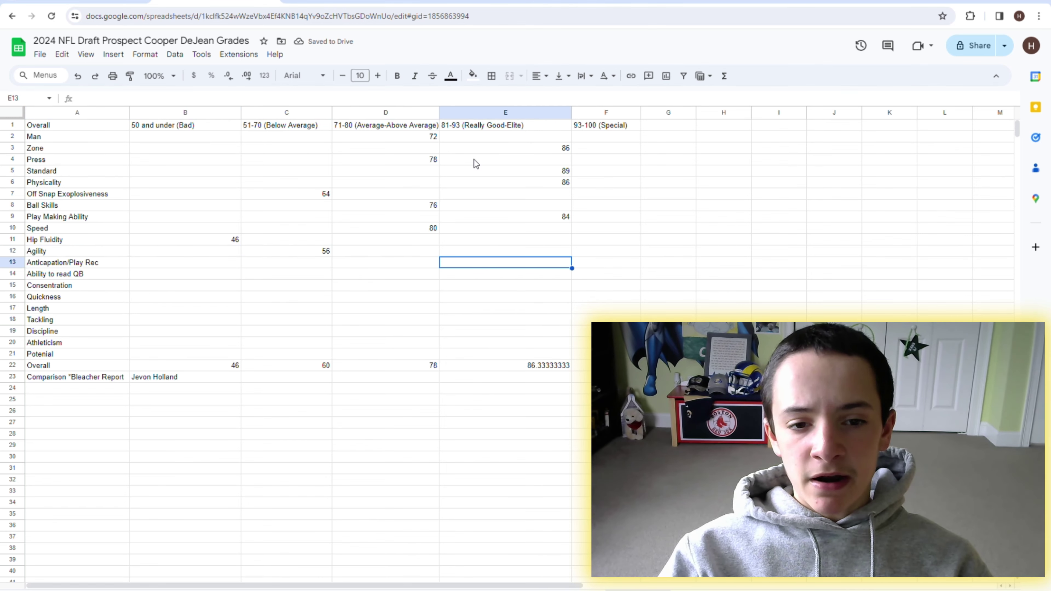
{"action": "key", "text": "Left"}
{"action": "key", "text": "Right"}
{"action": "type", "text": "83"}
{"action": "key", "text": "Return"}
Grade Ability to read QB 72 in the 71-80 (Average-Above Average) column.
{"action": "key", "text": "Left"}
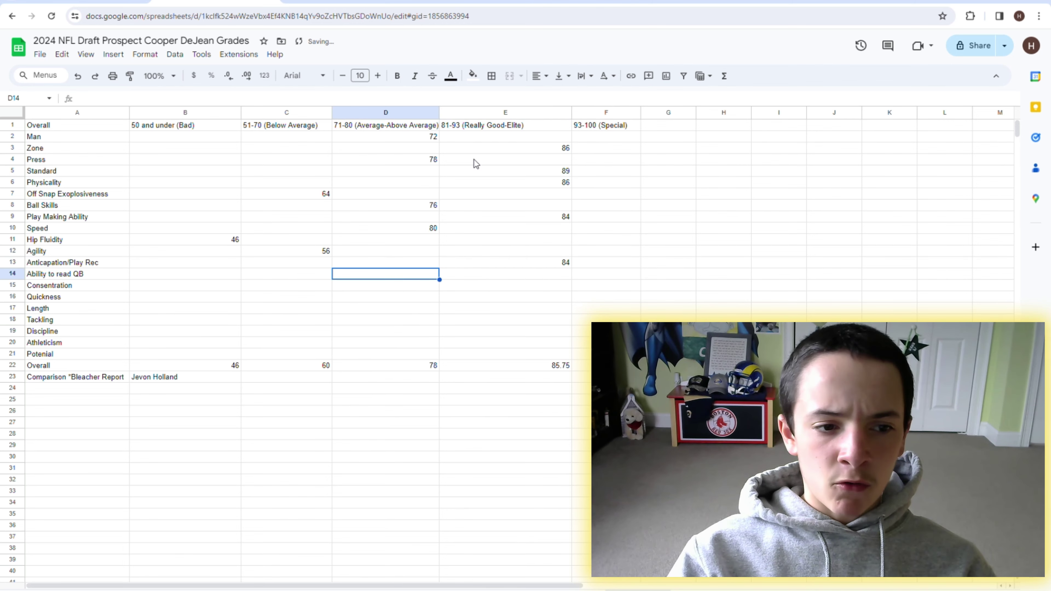
{"action": "key", "text": "Left"}
{"action": "key", "text": "Left"}
{"action": "key", "text": "Left"}
{"action": "key", "text": "Right"}
{"action": "key", "text": "Right"}
{"action": "key", "text": "Right"}
{"action": "key", "text": "Left"}
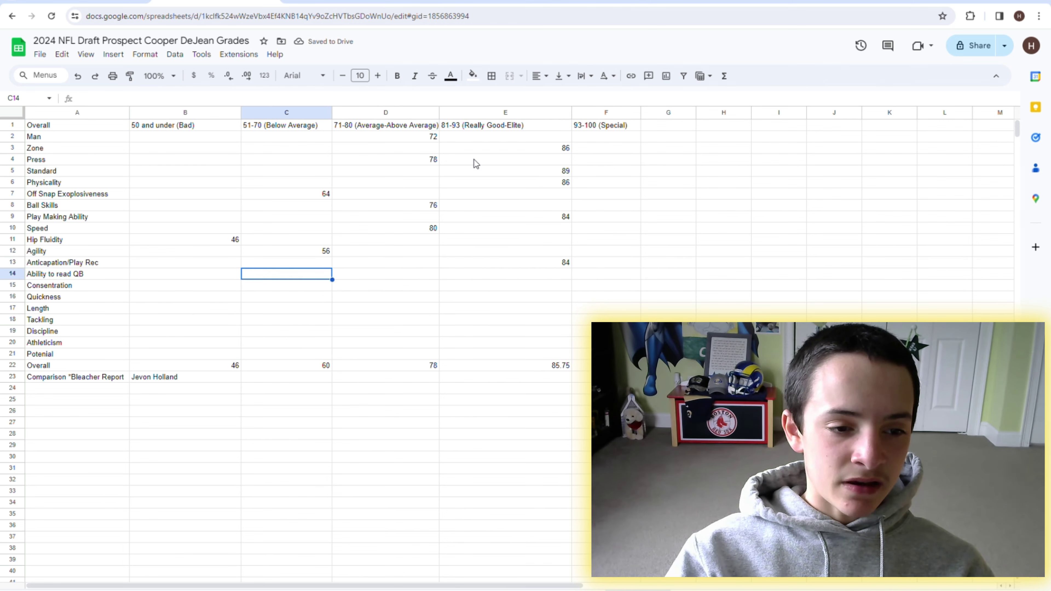
{"action": "key", "text": "Left"}
{"action": "key", "text": "Left"}
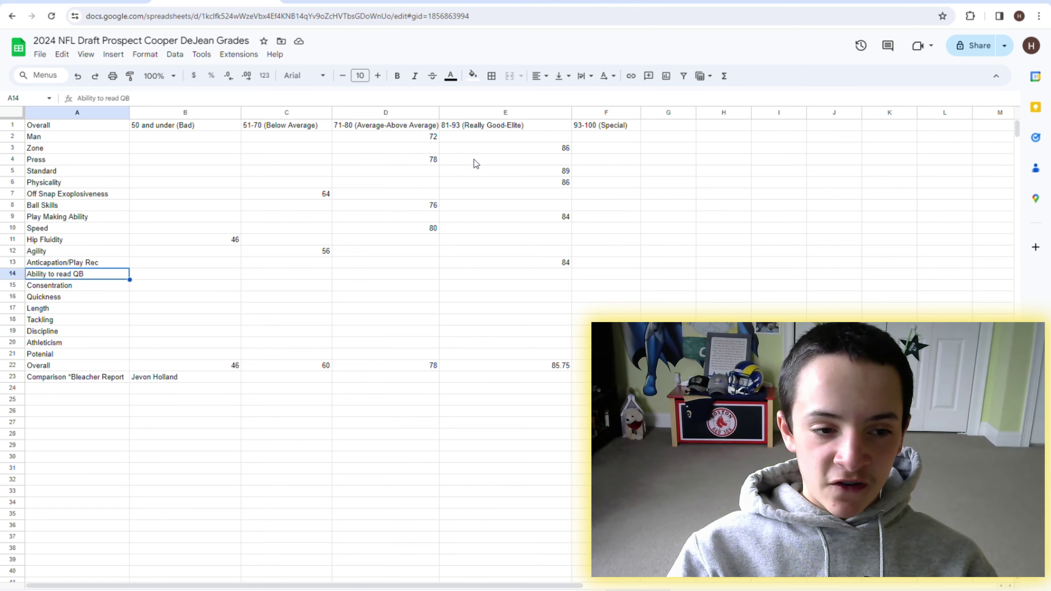
{"action": "key", "text": "Right"}
{"action": "key", "text": "Right"}
{"action": "key", "text": "Right"}
{"action": "type", "text": "72"}
{"action": "key", "text": "Return"}
Grade Consentration 73 in the 71-80 (Average-Above Average) column.
{"action": "key", "text": "Up"}
{"action": "key", "text": "Down"}
{"action": "key", "text": "Left"}
{"action": "key", "text": "Left"}
{"action": "key", "text": "Left"}
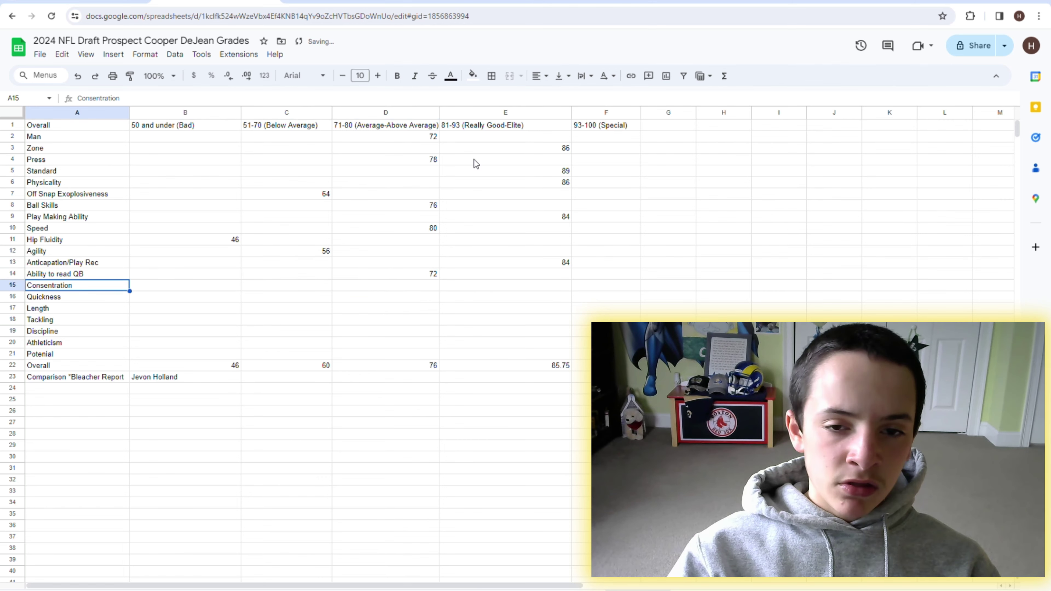
{"action": "key", "text": "Right"}
{"action": "key", "text": "Right"}
{"action": "key", "text": "Left"}
{"action": "key", "text": "Left"}
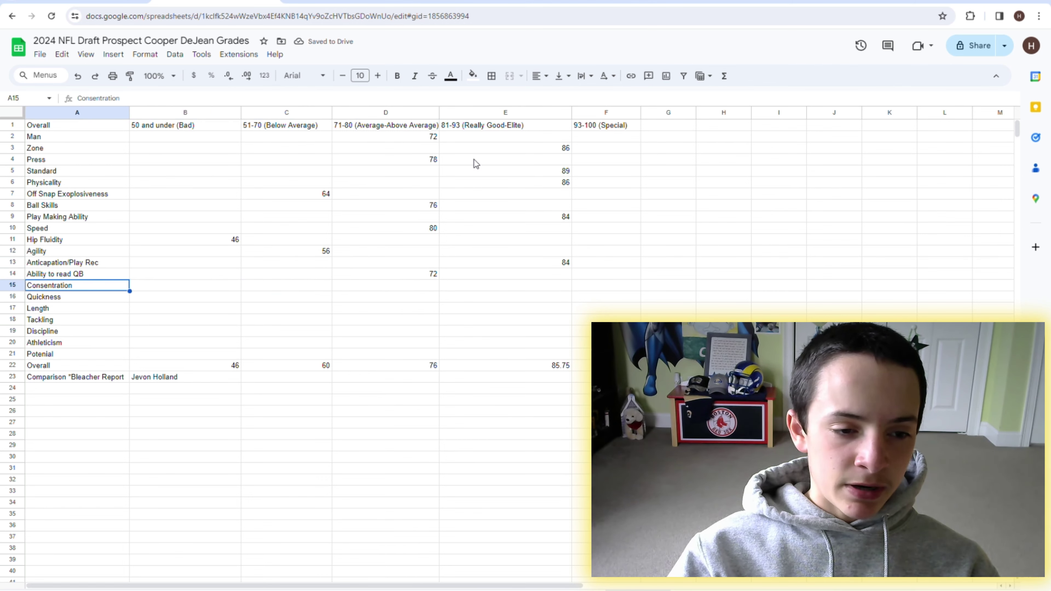
{"action": "key", "text": "Right"}
{"action": "key", "text": "Right"}
{"action": "key", "text": "Right"}
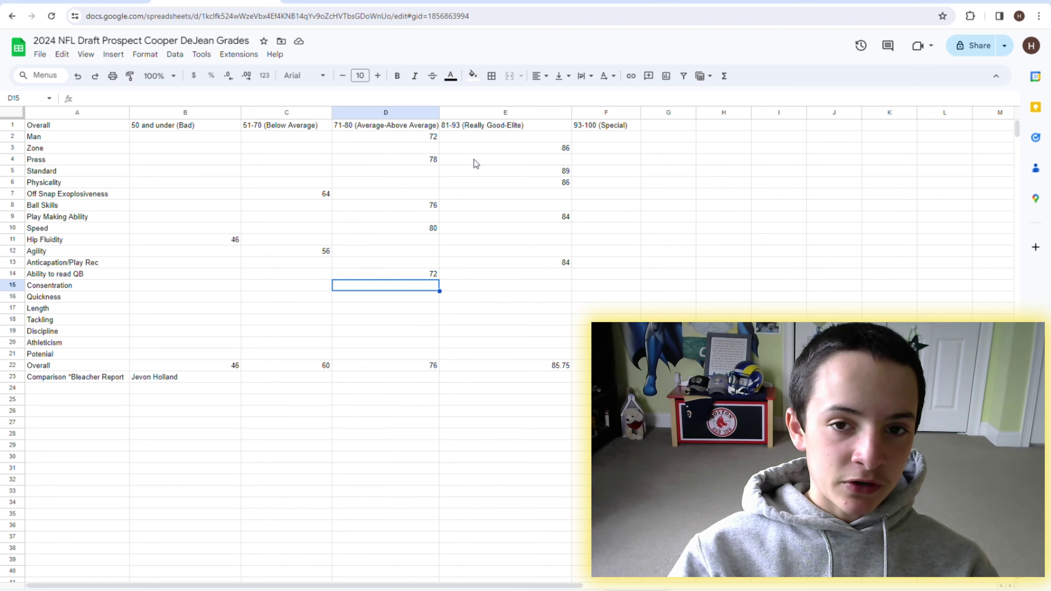
{"action": "type", "text": "73"}
{"action": "key", "text": "Return"}
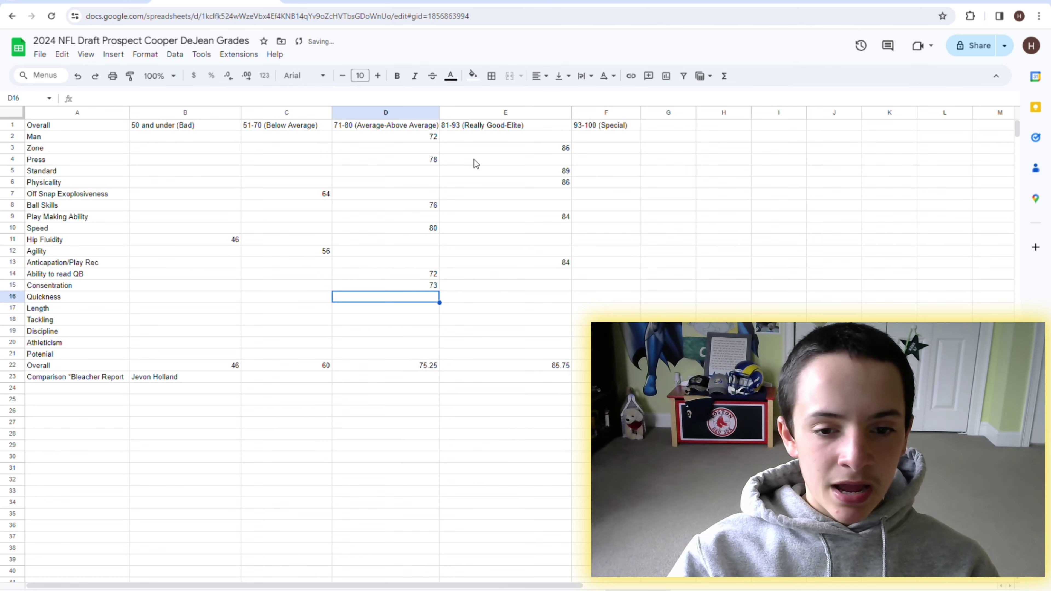
{"action": "key", "text": "Up"}
{"action": "key", "text": "Up"}
{"action": "key", "text": "Up"}
{"action": "key", "text": "Up"}
{"action": "key", "text": "Up"}
{"action": "key", "text": "Up"}
{"action": "key", "text": "Up"}
{"action": "key", "text": "Up"}
{"action": "key", "text": "Up"}
{"action": "key", "text": "Up"}
{"action": "key", "text": "Up"}
{"action": "key", "text": "Up"}
{"action": "key", "text": "Up"}
{"action": "key", "text": "Down"}
{"action": "key", "text": "Down"}
{"action": "key", "text": "Down"}
{"action": "key", "text": "Down"}
{"action": "key", "text": "Down"}
{"action": "key", "text": "Down"}
{"action": "key", "text": "Down"}
{"action": "key", "text": "Down"}
{"action": "key", "text": "Down"}
{"action": "key", "text": "Down"}
{"action": "key", "text": "Down"}
{"action": "key", "text": "Down"}
{"action": "key", "text": "Down"}
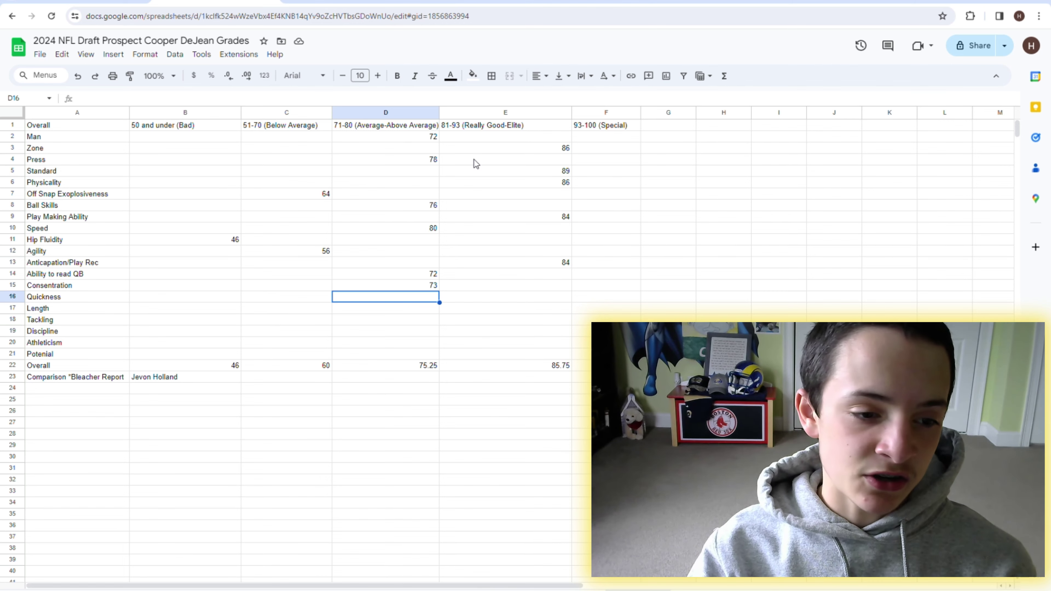
Grade Quickness 83 in the 81-93 (Really Good-Elite) column.
{"action": "key", "text": "Down"}
{"action": "key", "text": "Up"}
{"action": "key", "text": "Left"}
{"action": "key", "text": "Left"}
{"action": "key", "text": "Left"}
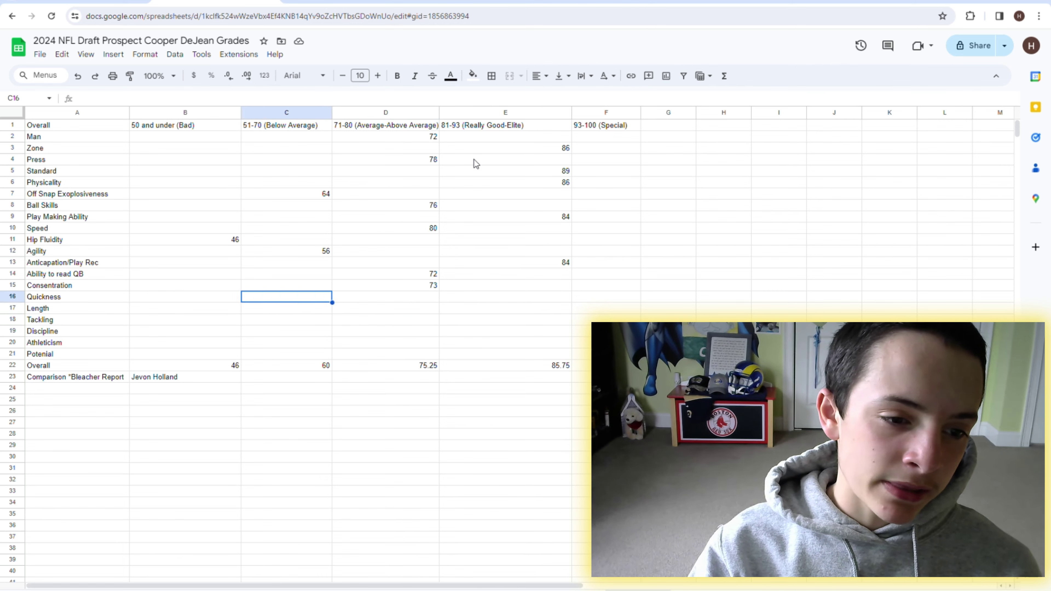
{"action": "key", "text": "Right"}
{"action": "key", "text": "Right"}
{"action": "key", "text": "Right"}
{"action": "key", "text": "Right"}
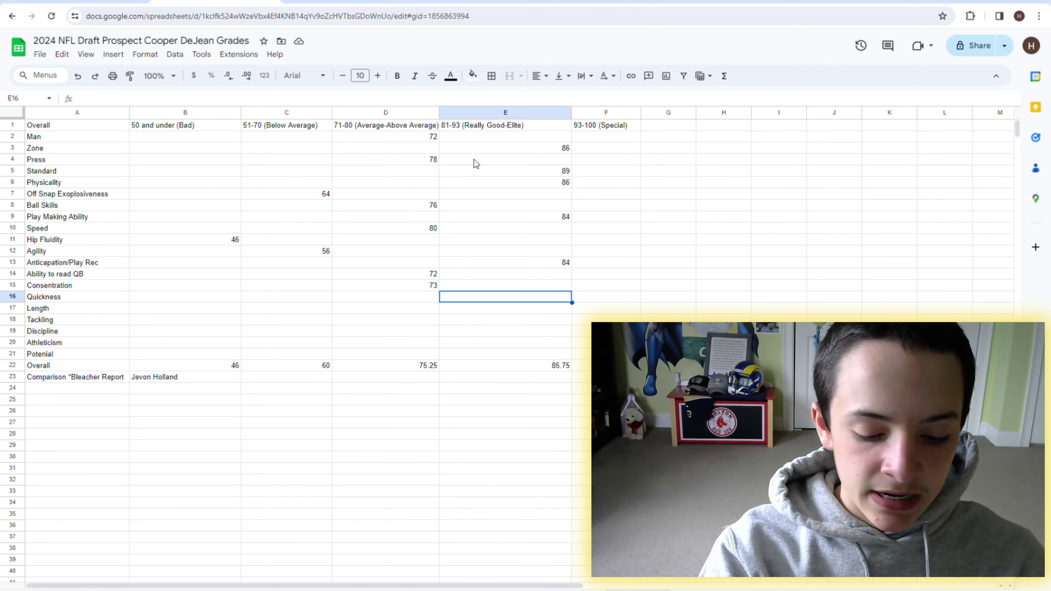
{"action": "type", "text": "83"}
{"action": "key", "text": "Return"}
{"action": "key", "text": "Up"}
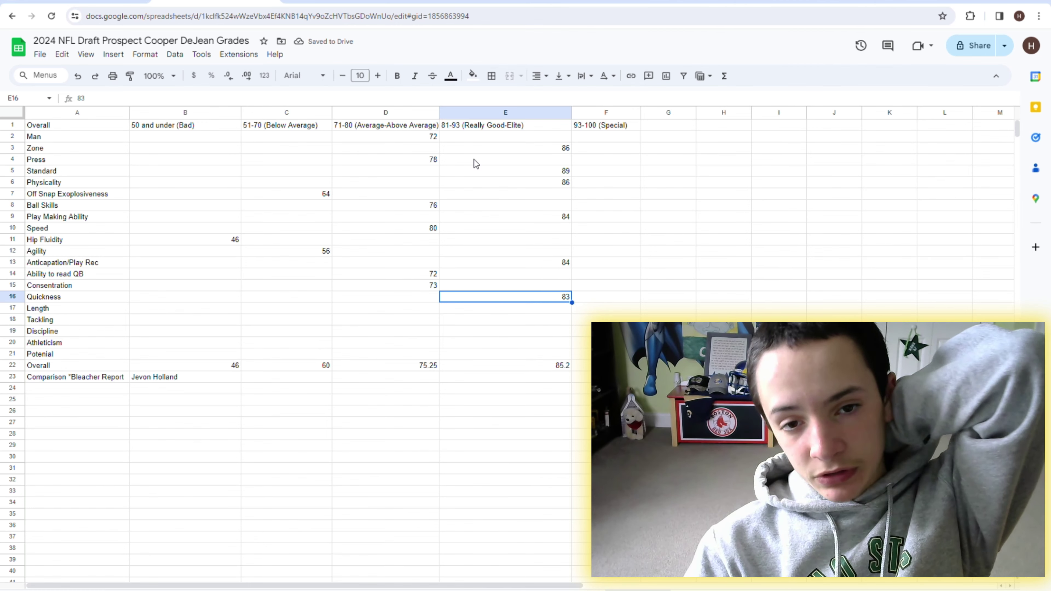
Grade Length 53 in the 51-70 (Below Average) column.
{"action": "key", "text": "Down"}
{"action": "key", "text": "Left"}
{"action": "key", "text": "Left"}
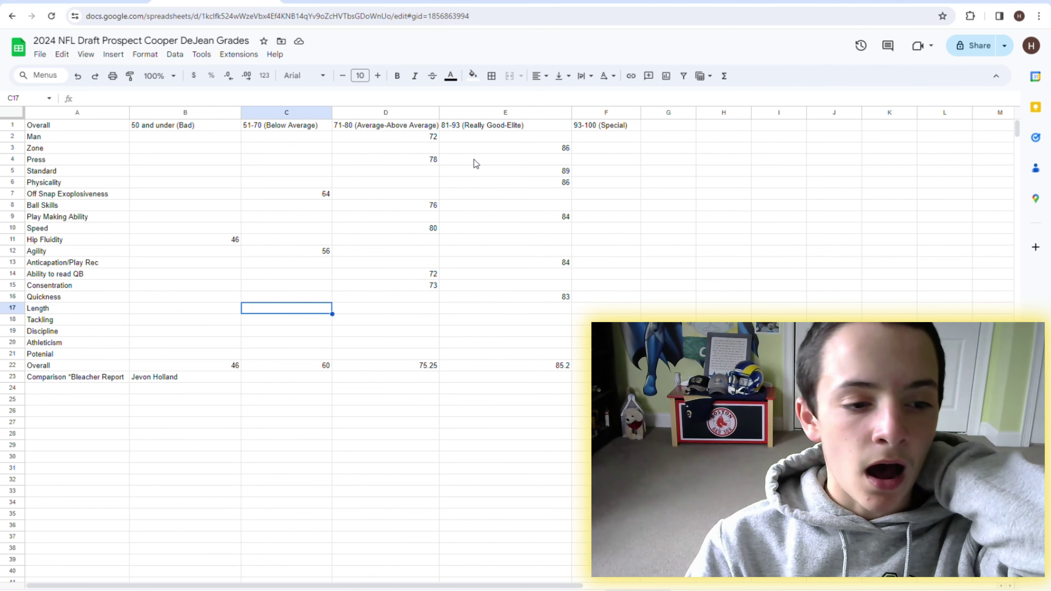
{"action": "key", "text": "Left"}
{"action": "key", "text": "Left"}
{"action": "key", "text": "Right"}
{"action": "key", "text": "Right"}
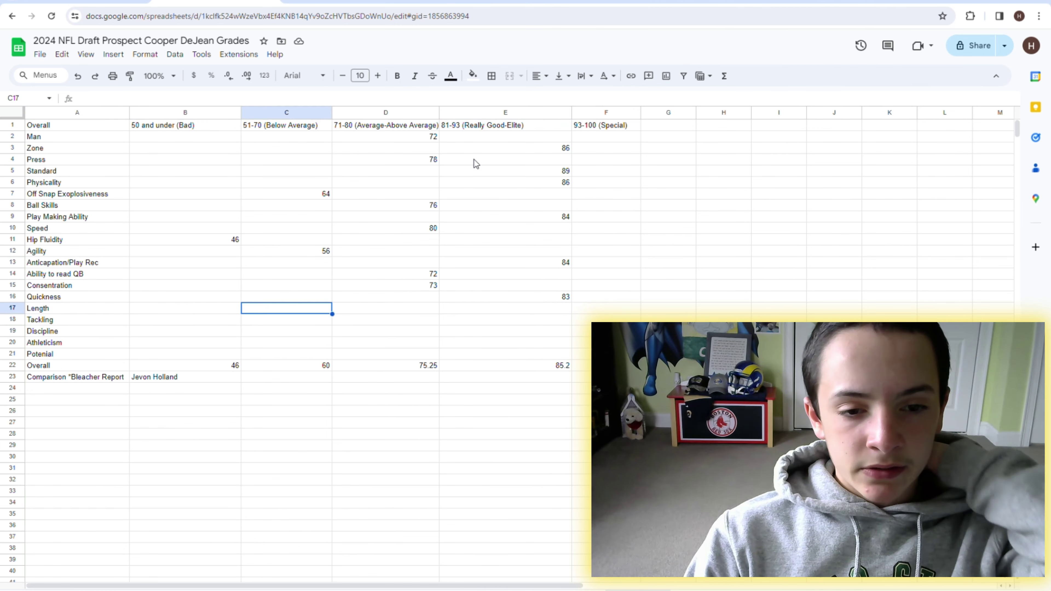
{"action": "type", "text": "53"}
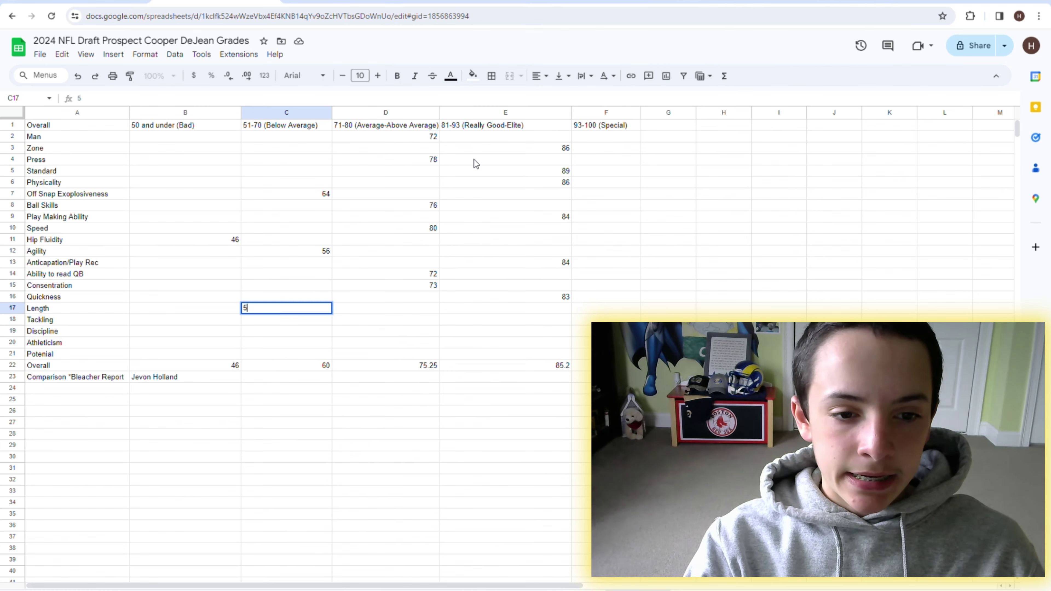
{"action": "key", "text": "Return"}
{"action": "key", "text": "Up"}
{"action": "key", "text": "Left"}
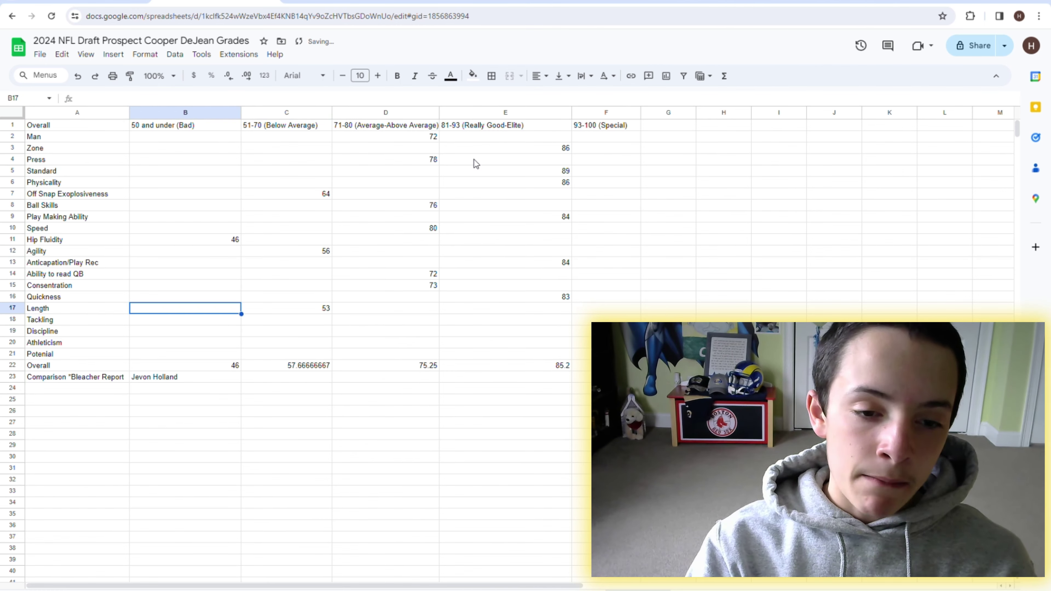
{"action": "key", "text": "Right"}
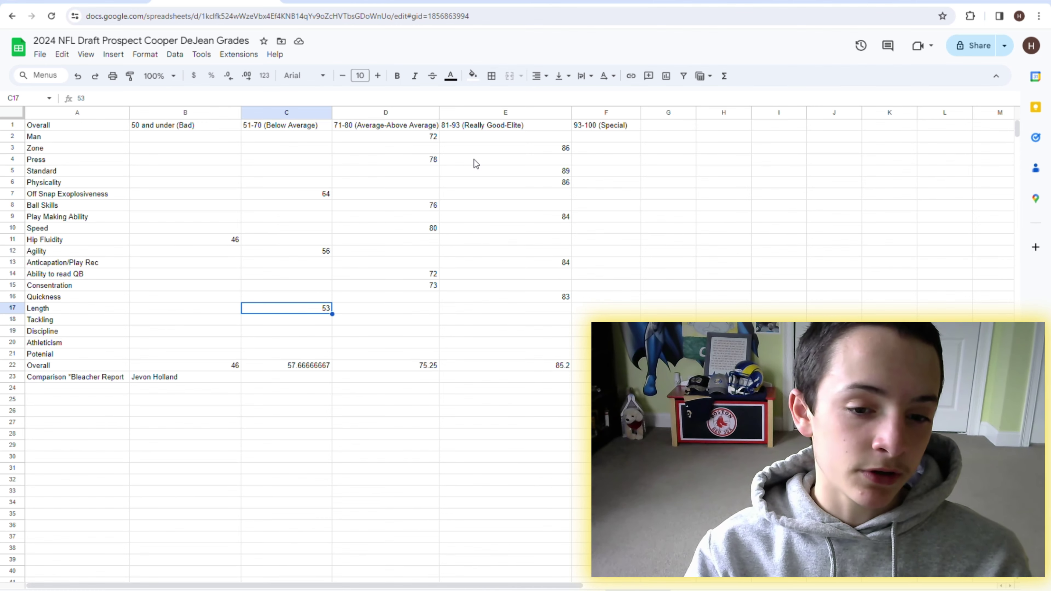
Grade Tackling 94 in the 93-100 (Special) column.
{"action": "key", "text": "Down"}
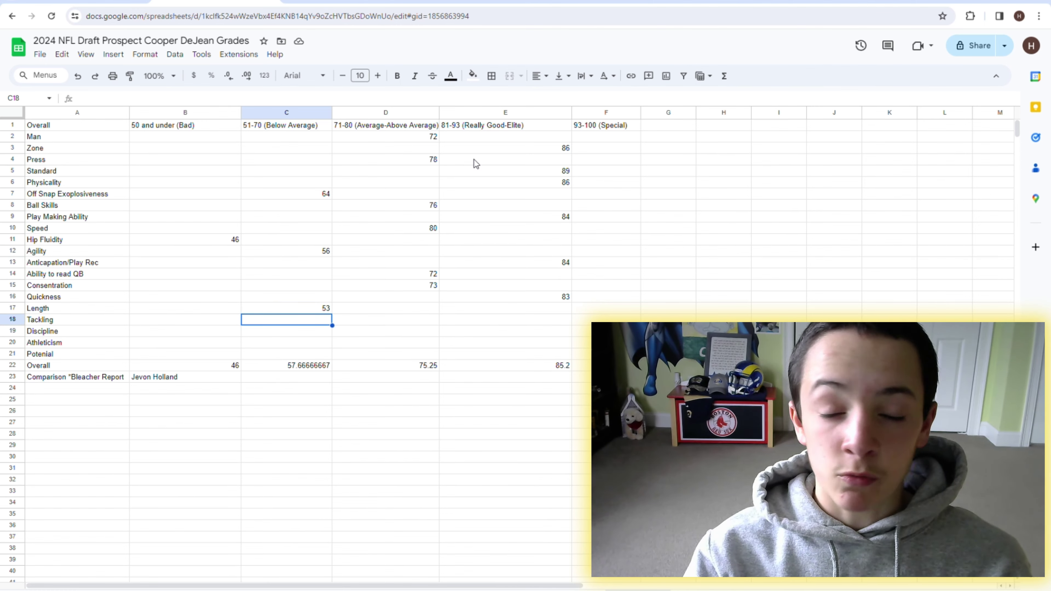
{"action": "key", "text": "Left"}
{"action": "key", "text": "Left"}
{"action": "key", "text": "Right"}
{"action": "key", "text": "Right"}
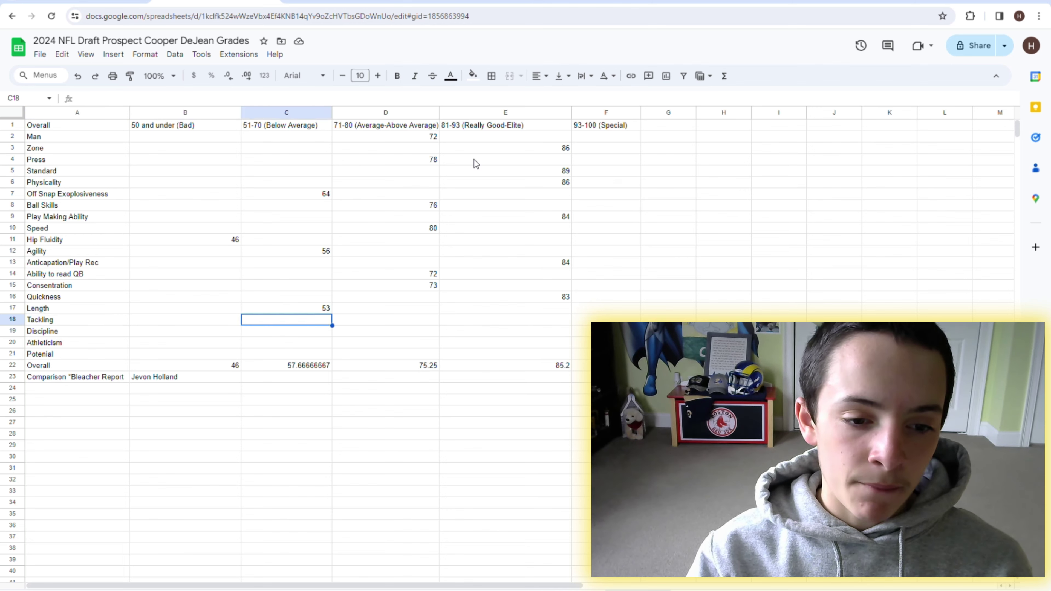
{"action": "key", "text": "Right"}
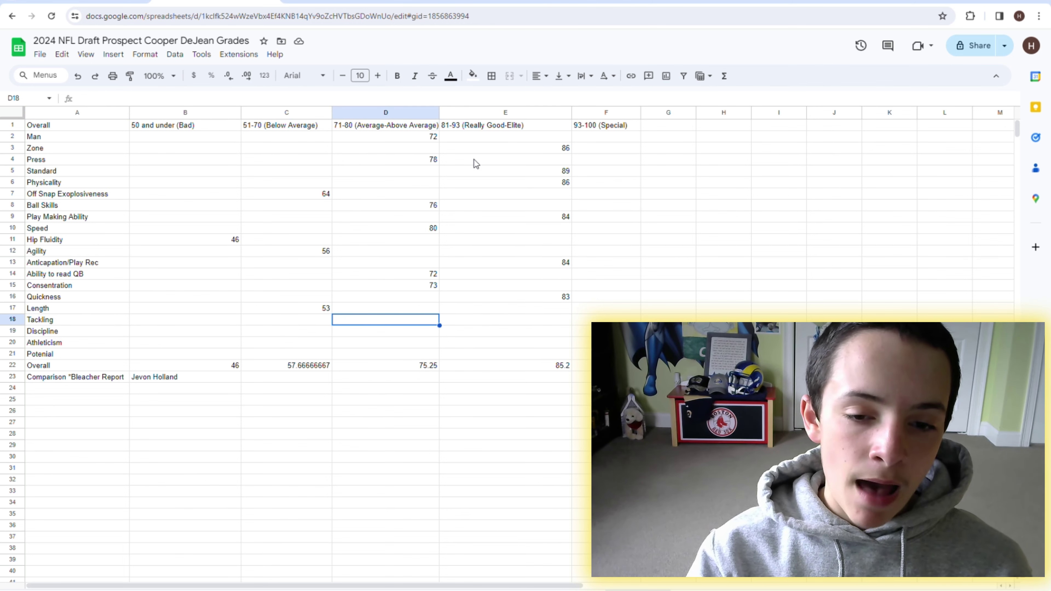
{"action": "key", "text": "Right"}
{"action": "key", "text": "Right"}
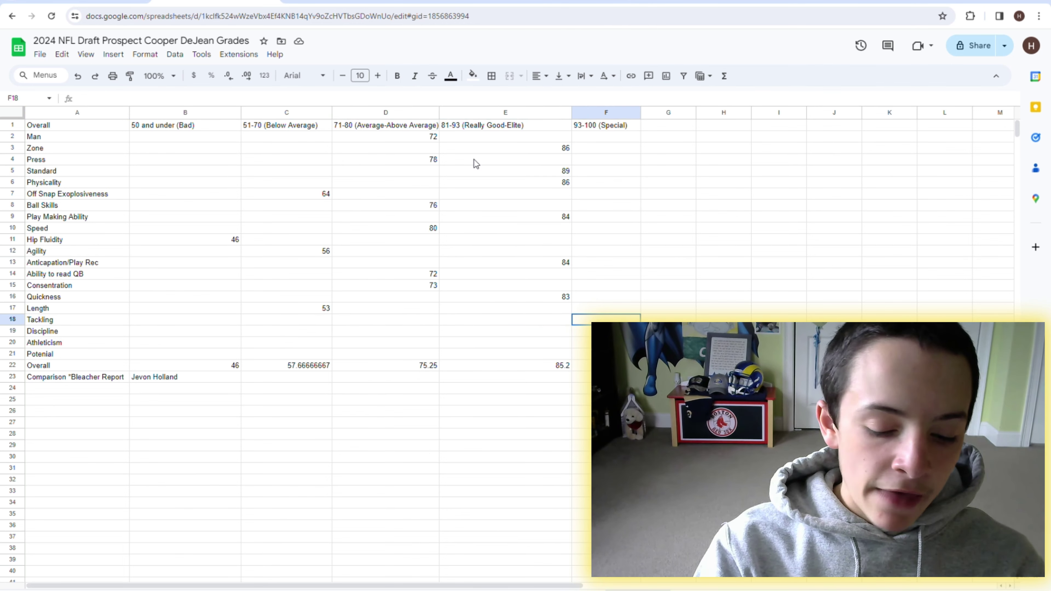
{"action": "type", "text": "94"}
{"action": "key", "text": "Return"}
{"action": "key", "text": "Up"}
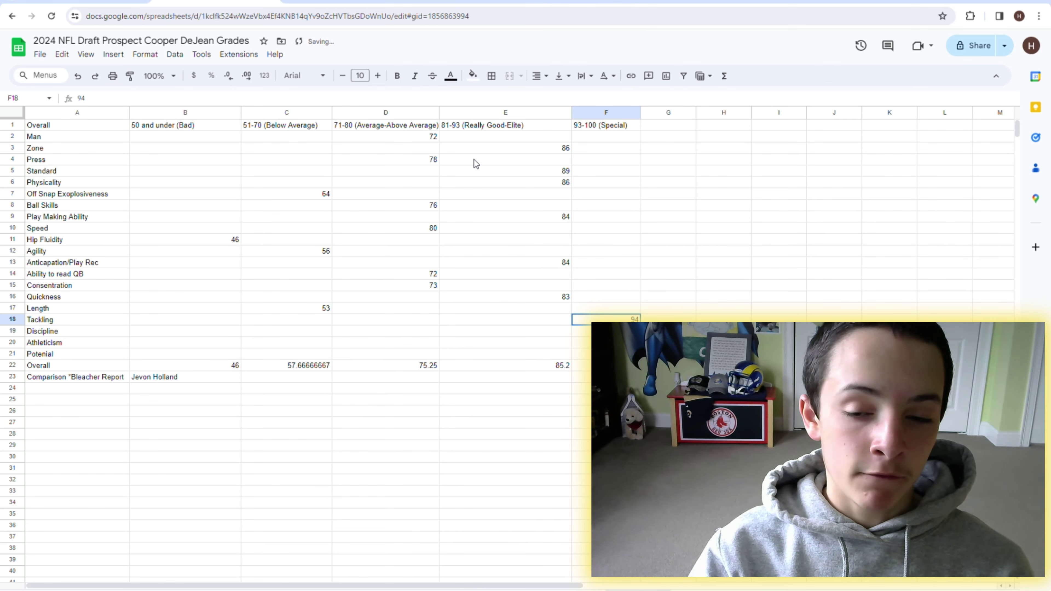
{"action": "key", "text": "Left"}
{"action": "key", "text": "Left"}
{"action": "key", "text": "Left"}
{"action": "key", "text": "Left"}
{"action": "key", "text": "Left"}
{"action": "key", "text": "Up"}
{"action": "key", "text": "Up"}
{"action": "key", "text": "Up"}
{"action": "key", "text": "Up"}
{"action": "key", "text": "Up"}
{"action": "key", "text": "Up"}
{"action": "key", "text": "Up"}
{"action": "key", "text": "Up"}
{"action": "key", "text": "Up"}
{"action": "key", "text": "Up"}
{"action": "key", "text": "Up"}
{"action": "key", "text": "Up"}
{"action": "key", "text": "Up"}
{"action": "key", "text": "Up"}
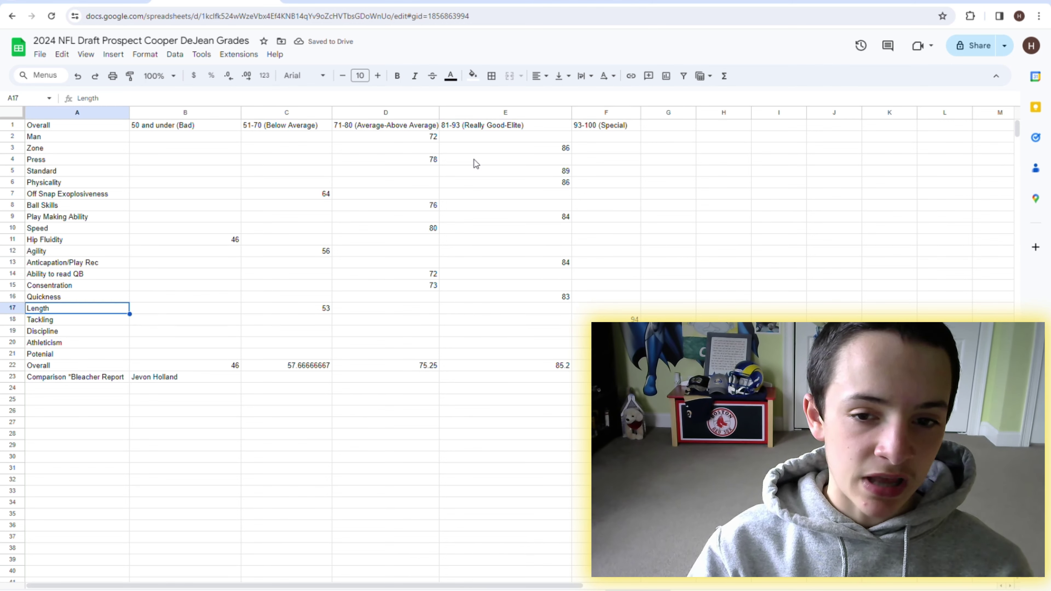
{"action": "key", "text": "Down"}
{"action": "key", "text": "Down"}
{"action": "key", "text": "Right"}
{"action": "key", "text": "Right"}
{"action": "key", "text": "Right"}
{"action": "key", "text": "Right"}
{"action": "key", "text": "Right"}
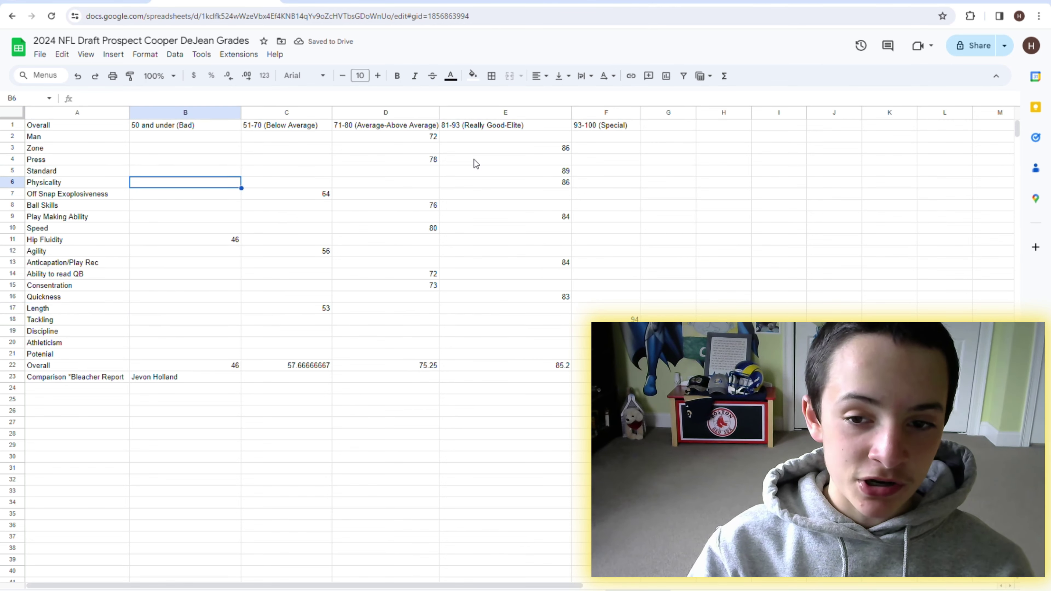
{"action": "key", "text": "Down"}
{"action": "key", "text": "Down"}
{"action": "key", "text": "Down"}
{"action": "key", "text": "Down"}
{"action": "key", "text": "Down"}
{"action": "key", "text": "Down"}
{"action": "key", "text": "Down"}
{"action": "key", "text": "Down"}
{"action": "key", "text": "Down"}
{"action": "key", "text": "Down"}
{"action": "key", "text": "Down"}
{"action": "key", "text": "Down"}
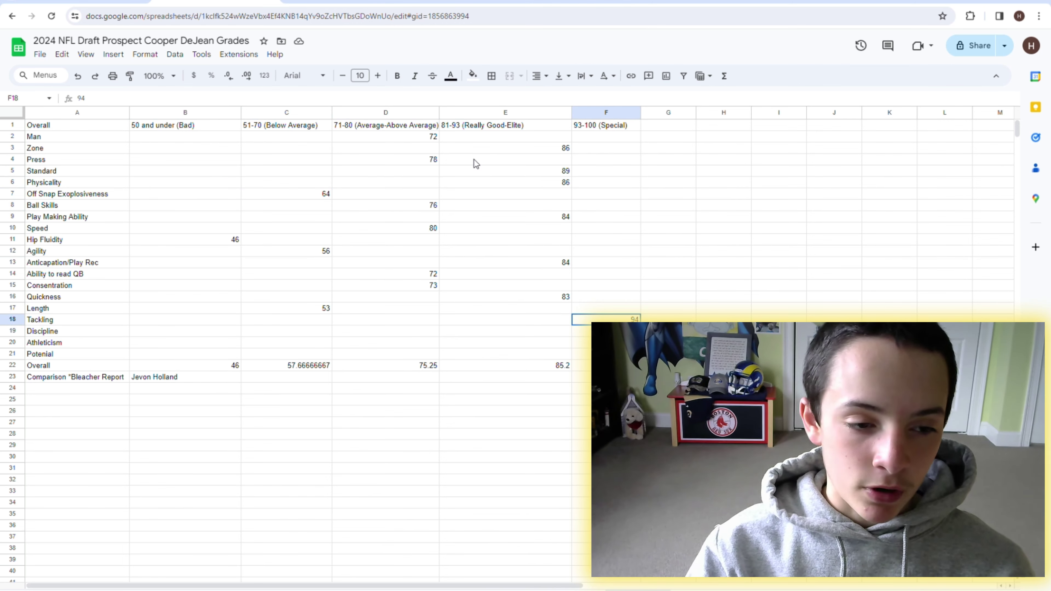
Grade Discipline 76 in the 71-80 (Average-Above Average) column.
{"action": "key", "text": "Down"}
{"action": "key", "text": "Left"}
{"action": "key", "text": "Left"}
{"action": "key", "text": "Left"}
{"action": "key", "text": "Left"}
{"action": "key", "text": "Left"}
{"action": "key", "text": "Right"}
{"action": "key", "text": "Right"}
{"action": "key", "text": "Right"}
{"action": "key", "text": "Right"}
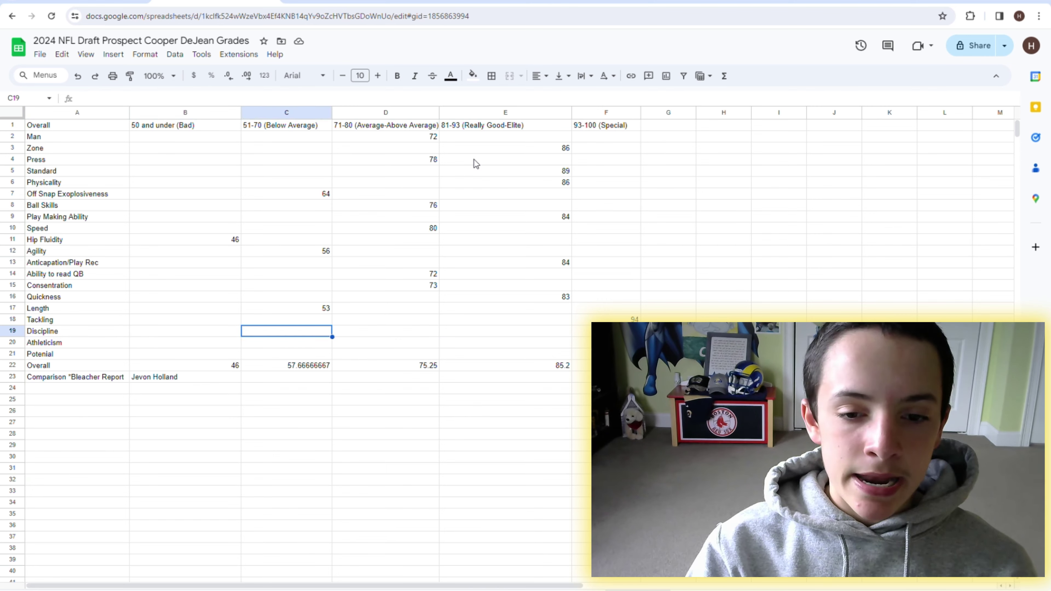
{"action": "key", "text": "Left"}
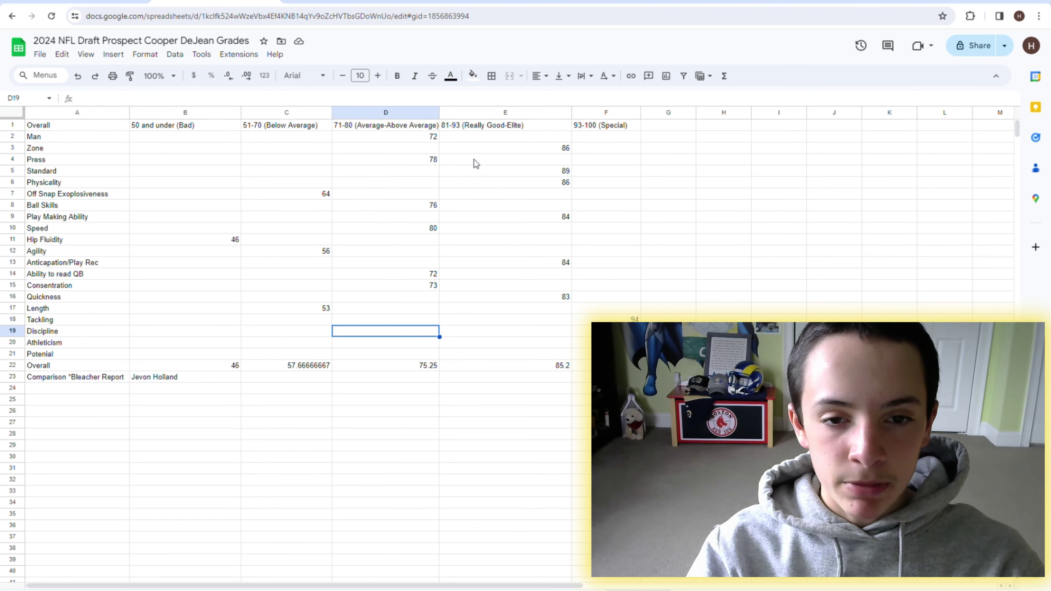
{"action": "type", "text": "76"}
{"action": "key", "text": "Return"}
{"action": "key", "text": "Up"}
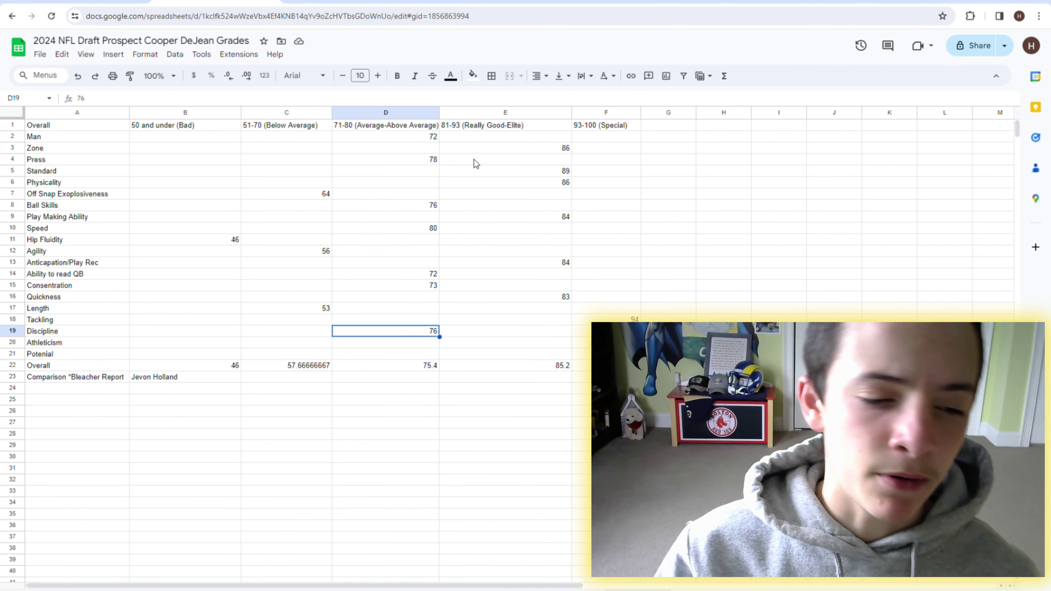
Grade Athleticism 86 in the 81-93 (Really Good-Elite) column.
{"action": "key", "text": "Down"}
{"action": "key", "text": "Left"}
{"action": "key", "text": "Left"}
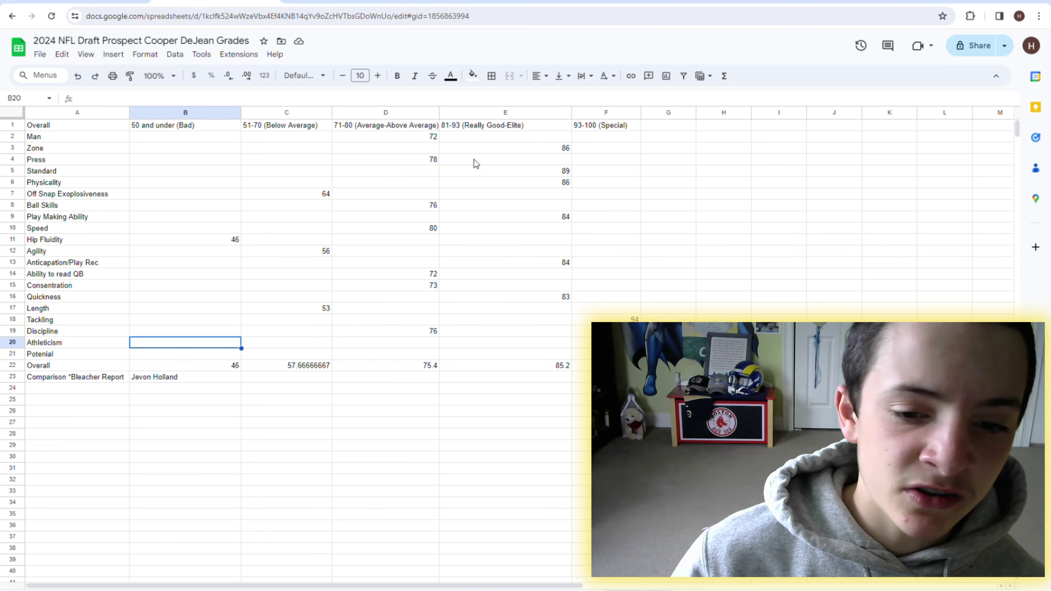
{"action": "key", "text": "Right"}
{"action": "key", "text": "Right"}
{"action": "type", "text": "86"}
{"action": "key", "text": "Return"}
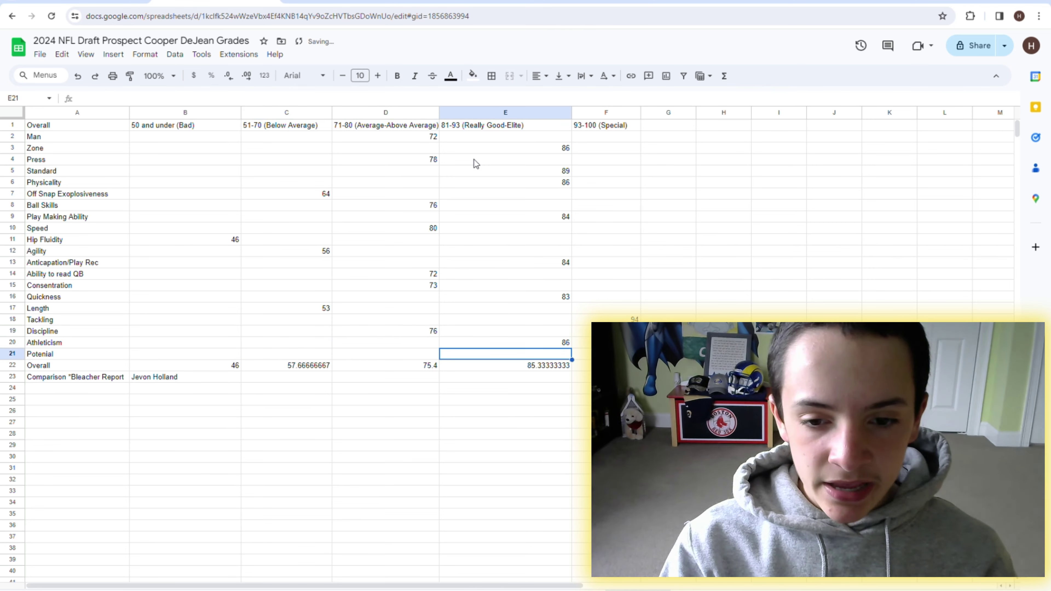
{"action": "key", "text": "Up"}
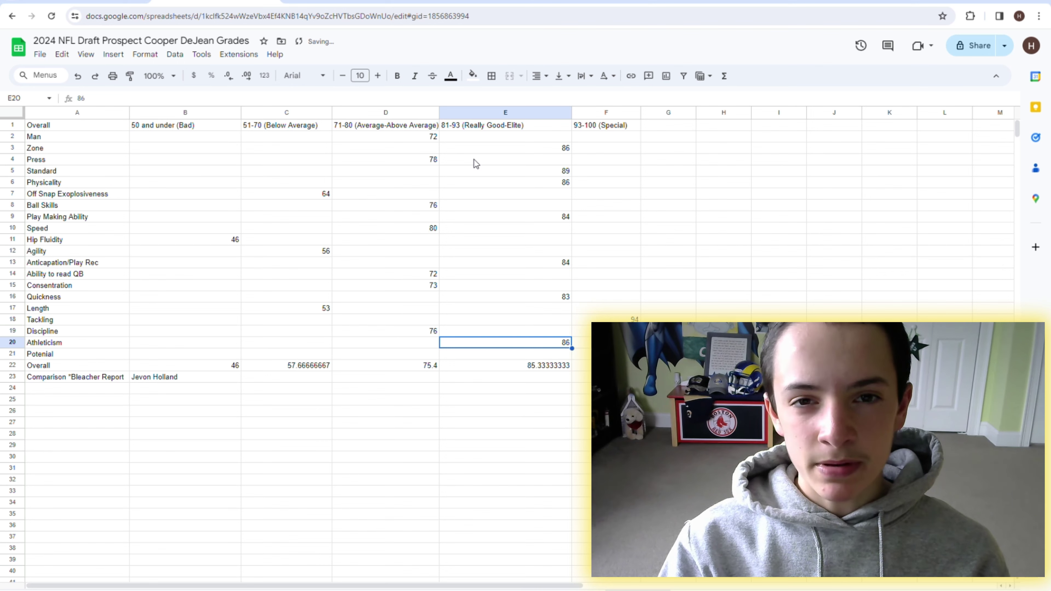
Grade Potenial 90 in the 81-93 (Really Good-Elite) column.
{"action": "key", "text": "Down"}
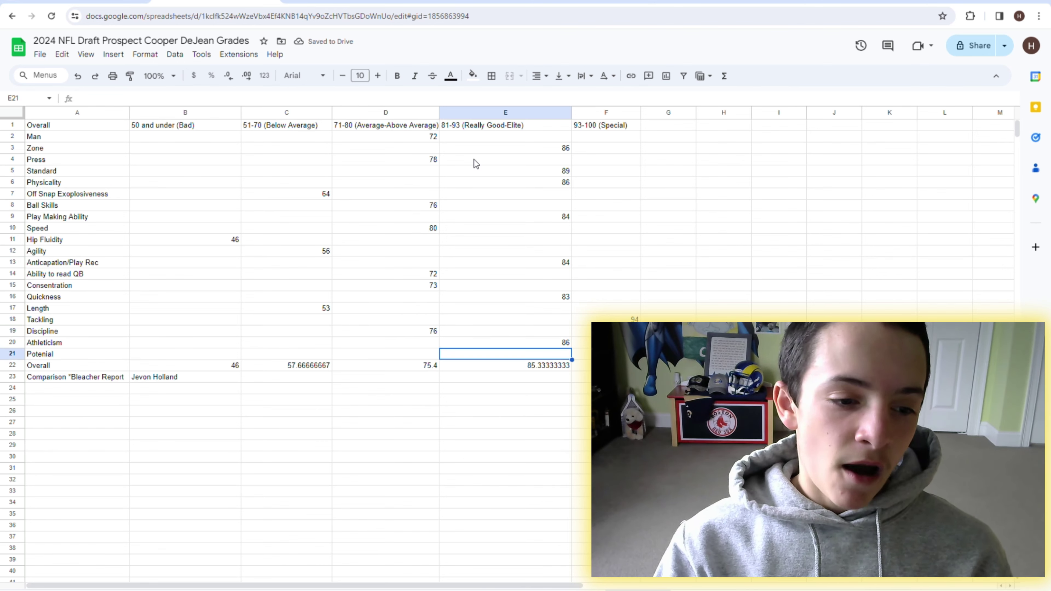
{"action": "key", "text": "Left"}
{"action": "key", "text": "Left"}
{"action": "key", "text": "Left"}
{"action": "key", "text": "Right"}
{"action": "key", "text": "Right"}
{"action": "key", "text": "Right"}
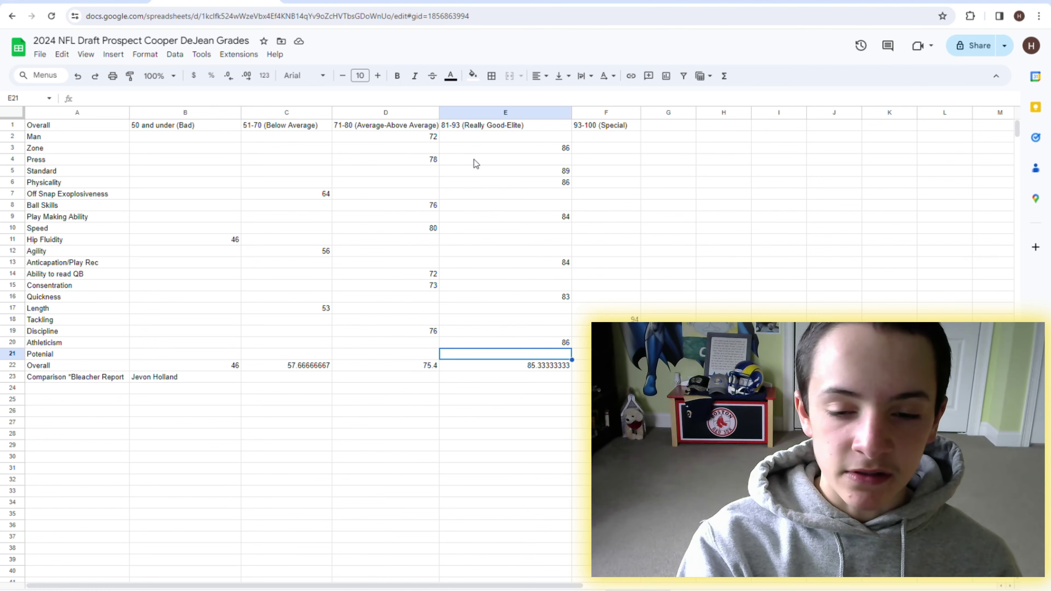
{"action": "type", "text": "90"}
{"action": "key", "text": "Return"}
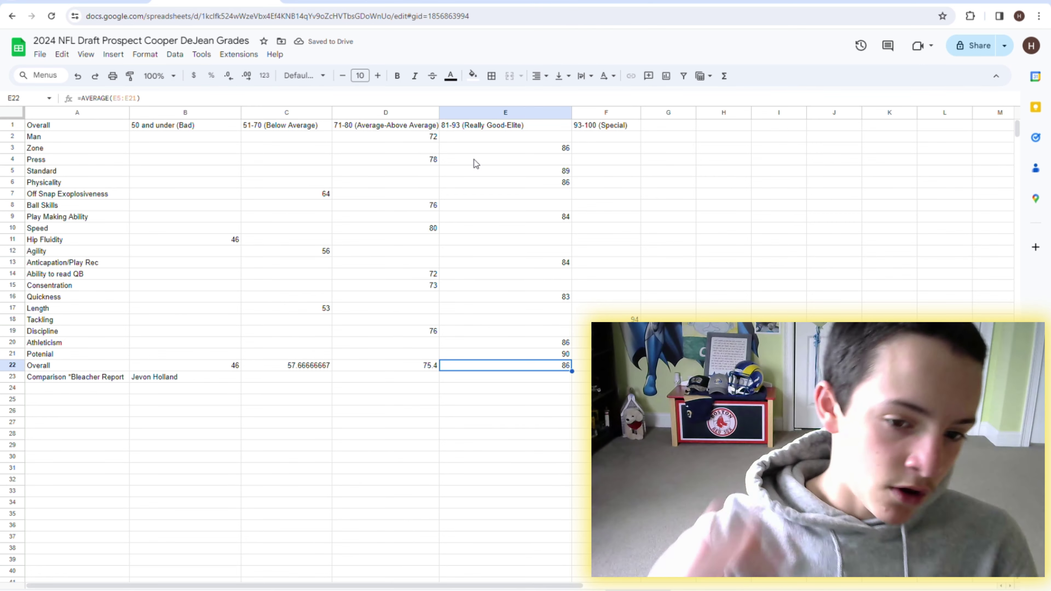
Review the Overall averages, the Bleacher Report comparison row and the completed category grades.
{"action": "key", "text": "Left"}
{"action": "key", "text": "Left"}
{"action": "key", "text": "Down"}
{"action": "key", "text": "Left"}
{"action": "key", "text": "Up"}
{"action": "key", "text": "Down"}
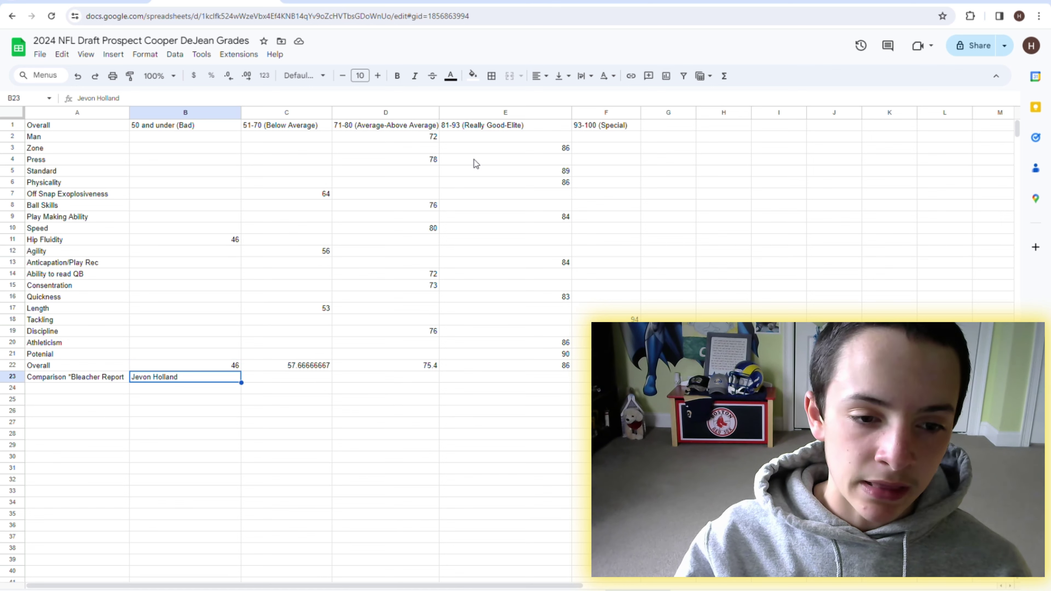
{"action": "key", "text": "Up"}
{"action": "key", "text": "Up"}
{"action": "key", "text": "Up"}
{"action": "key", "text": "Up"}
{"action": "key", "text": "Up"}
{"action": "key", "text": "Up"}
{"action": "key", "text": "Up"}
{"action": "key", "text": "Up"}
{"action": "key", "text": "Up"}
{"action": "key", "text": "Up"}
{"action": "key", "text": "Up"}
{"action": "key", "text": "Up"}
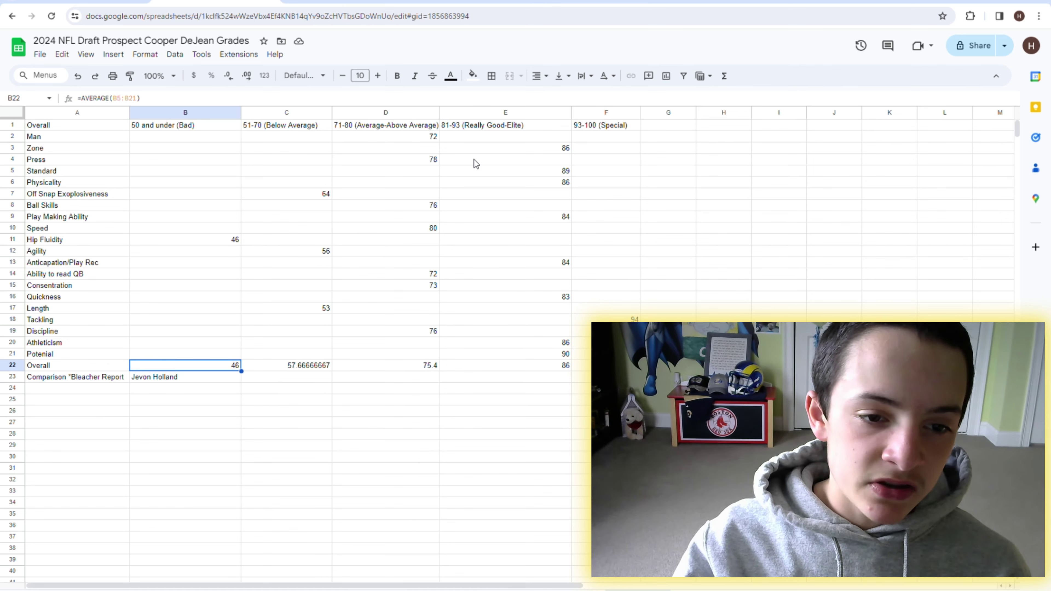
{"action": "key", "text": "Left"}
{"action": "key", "text": "Right"}
{"action": "key", "text": "Right"}
{"action": "key", "text": "Right"}
{"action": "key", "text": "Right"}
{"action": "key", "text": "Right"}
{"action": "key", "text": "Right"}
{"action": "key", "text": "Right"}
{"action": "key", "text": "Right"}
{"action": "key", "text": "Left"}
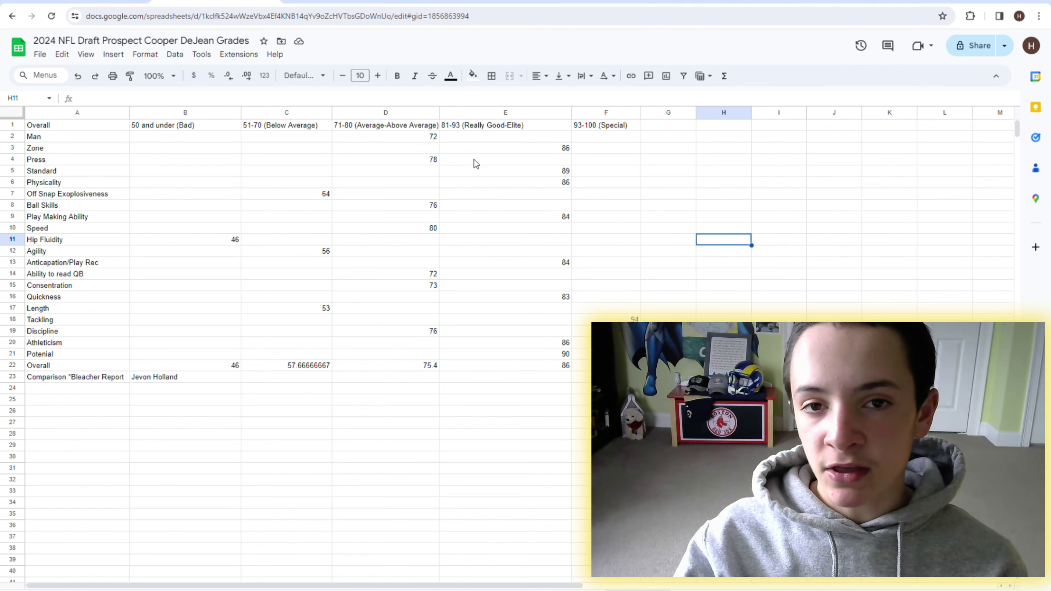
Examine the Overall average of the 93-100 (Special) column.
{"action": "key", "text": "Left"}
{"action": "key", "text": "Down"}
{"action": "key", "text": "Down"}
{"action": "key", "text": "Down"}
{"action": "key", "text": "Down"}
{"action": "key", "text": "Down"}
{"action": "key", "text": "Down"}
{"action": "key", "text": "Down"}
{"action": "key", "text": "Down"}
{"action": "key", "text": "Down"}
{"action": "key", "text": "Down"}
{"action": "key", "text": "Down"}
{"action": "key", "text": "Left"}
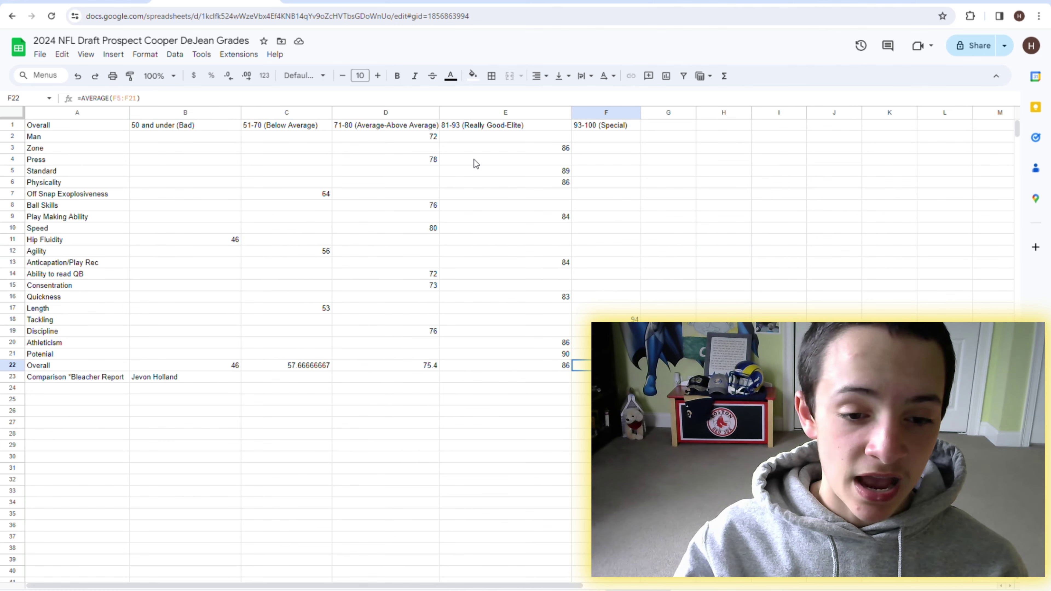
Look over the Hip Fluidity and Agility rows across the grade columns.
{"action": "key", "text": "Left"}
{"action": "key", "text": "Left"}
{"action": "key", "text": "Left"}
{"action": "key", "text": "Left"}
{"action": "key", "text": "Left"}
{"action": "key", "text": "Up"}
{"action": "key", "text": "Up"}
{"action": "key", "text": "Up"}
{"action": "key", "text": "Up"}
{"action": "key", "text": "Up"}
{"action": "key", "text": "Up"}
{"action": "key", "text": "Up"}
{"action": "key", "text": "Up"}
{"action": "key", "text": "Up"}
{"action": "key", "text": "Up"}
{"action": "key", "text": "Up"}
{"action": "key", "text": "Down"}
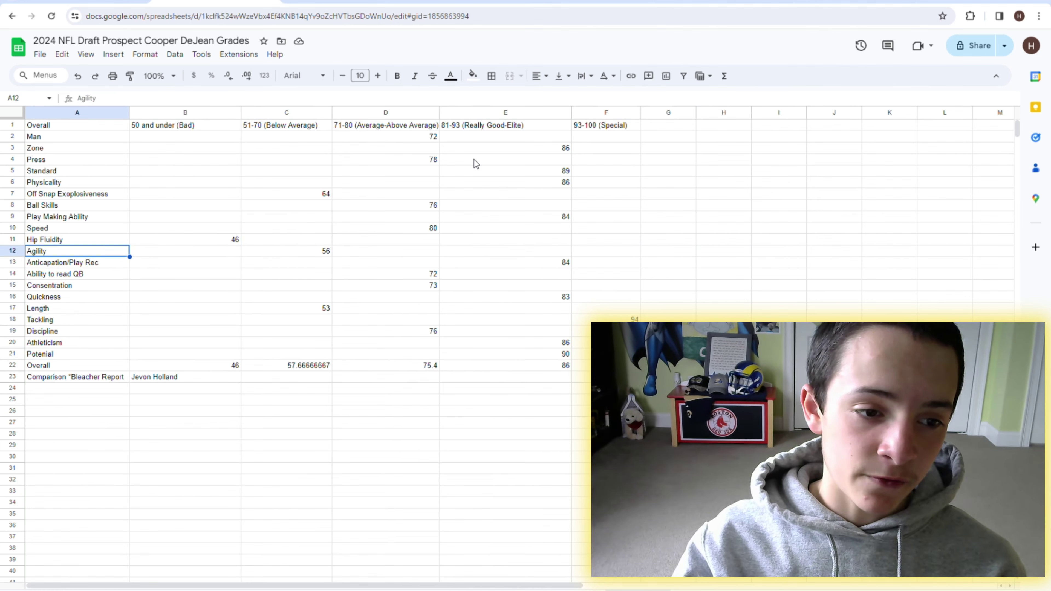
{"action": "key", "text": "Down"}
{"action": "key", "text": "Up"}
{"action": "key", "text": "Right"}
{"action": "key", "text": "Up"}
{"action": "key", "text": "Right"}
{"action": "key", "text": "Right"}
{"action": "key", "text": "Right"}
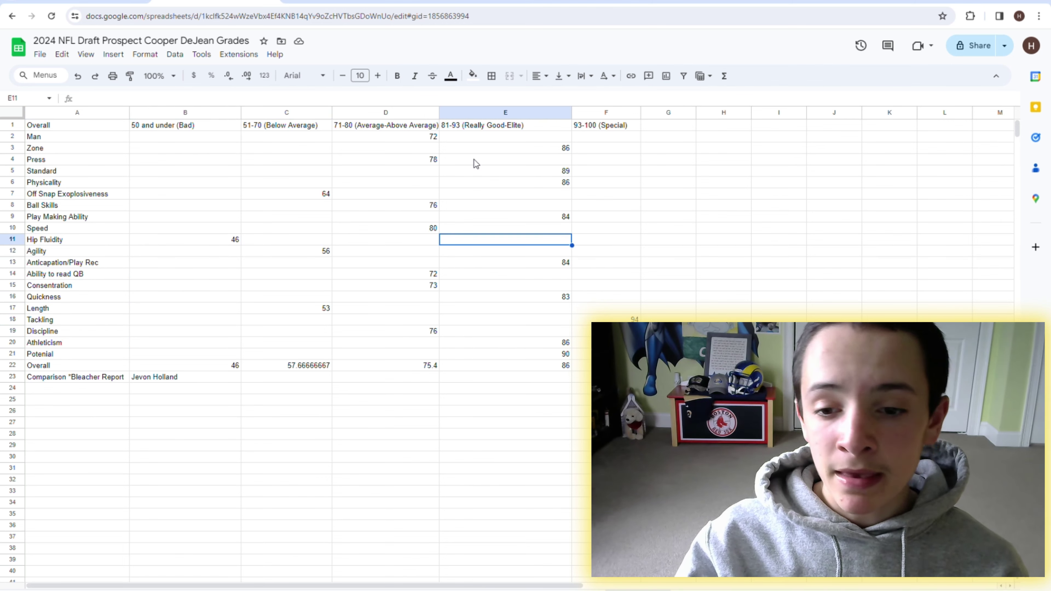
Examine the combined average at the end of the Overall row.
{"action": "key", "text": "Right"}
{"action": "key", "text": "Right"}
{"action": "key", "text": "Right"}
{"action": "key", "text": "Right"}
{"action": "key", "text": "Down"}
{"action": "key", "text": "Down"}
{"action": "key", "text": "Down"}
{"action": "key", "text": "Down"}
{"action": "key", "text": "Down"}
{"action": "key", "text": "Down"}
{"action": "key", "text": "Down"}
{"action": "key", "text": "Left"}
{"action": "key", "text": "Down"}
{"action": "key", "text": "Down"}
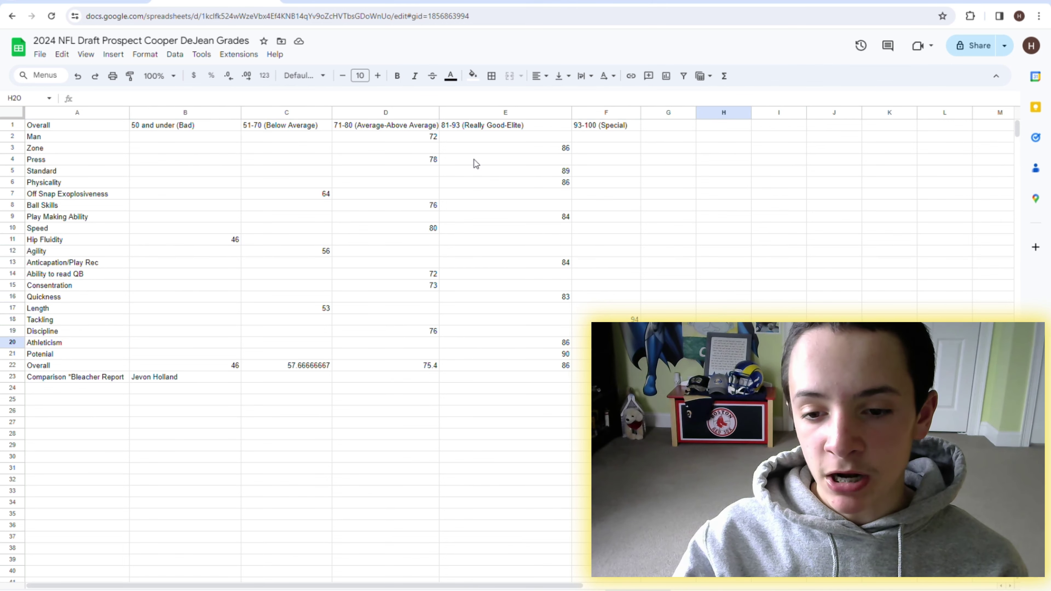
{"action": "key", "text": "Left"}
{"action": "key", "text": "Down"}
{"action": "key", "text": "Down"}
Go back up through the category grades to recheck the Hip Fluidity row.
{"action": "key", "text": "Up"}
{"action": "key", "text": "Up"}
{"action": "key", "text": "Up"}
{"action": "key", "text": "Up"}
{"action": "key", "text": "Up"}
{"action": "key", "text": "Up"}
{"action": "key", "text": "Up"}
{"action": "key", "text": "Up"}
{"action": "key", "text": "Up"}
{"action": "key", "text": "Up"}
{"action": "key", "text": "Up"}
{"action": "key", "text": "Up"}
{"action": "key", "text": "Up"}
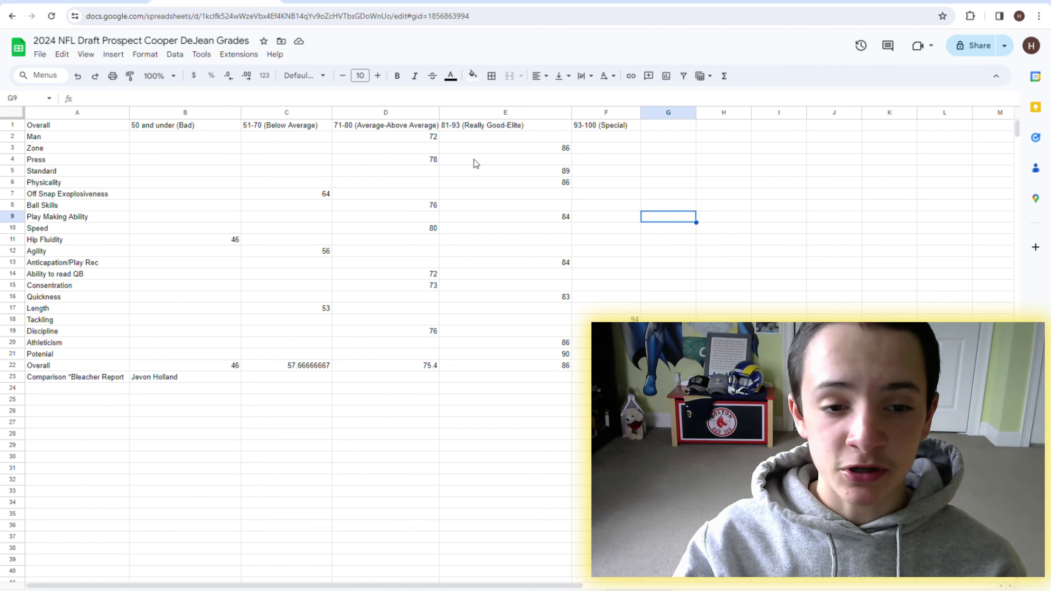
{"action": "key", "text": "Left"}
{"action": "key", "text": "Up"}
{"action": "key", "text": "Up"}
{"action": "key", "text": "Left"}
{"action": "key", "text": "Left"}
{"action": "key", "text": "Left"}
{"action": "key", "text": "Left"}
{"action": "key", "text": "Left"}
{"action": "key", "text": "Down"}
{"action": "key", "text": "Down"}
{"action": "key", "text": "Down"}
{"action": "key", "text": "Down"}
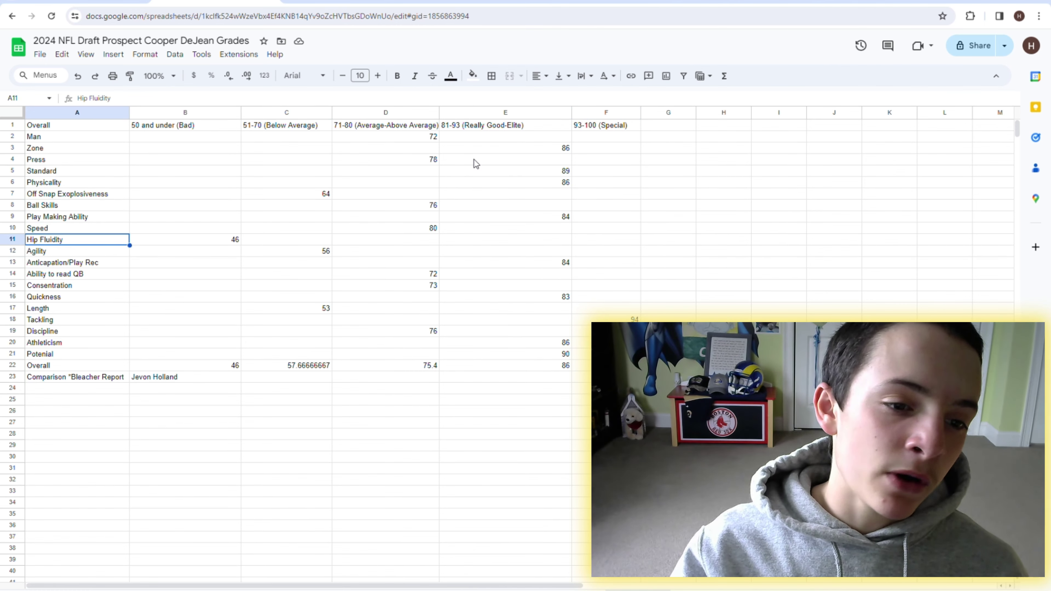
Clear the Overall average under 50 and under (Bad) in cell B22.
{"action": "key", "text": "Right"}
{"action": "key", "text": "Right"}
{"action": "key", "text": "Down"}
{"action": "key", "text": "Down"}
{"action": "key", "text": "Down"}
{"action": "key", "text": "Down"}
{"action": "key", "text": "Down"}
{"action": "key", "text": "Down"}
{"action": "key", "text": "Left"}
{"action": "key", "text": "Down"}
{"action": "key", "text": "Down"}
{"action": "key", "text": "Down"}
{"action": "key", "text": "Down"}
{"action": "key", "text": "Down"}
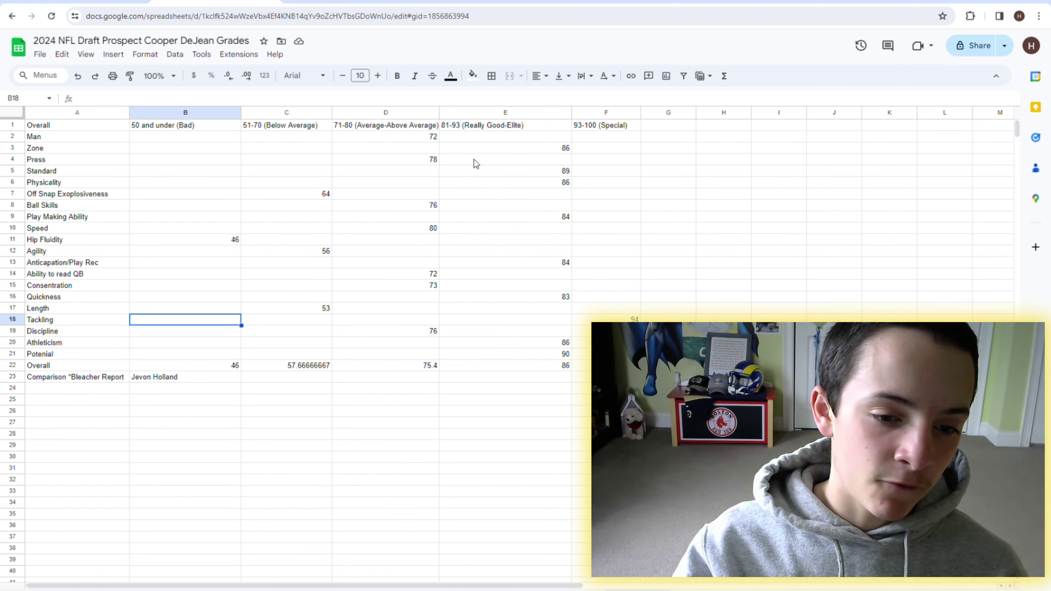
{"action": "key", "text": "BackSpace"}
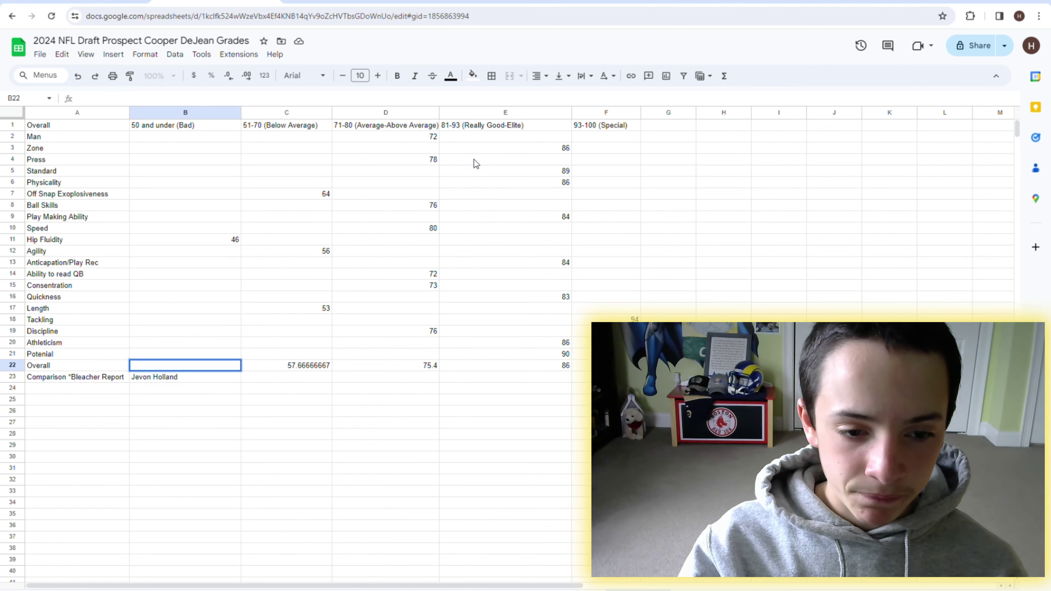
Recheck the combined average in G22 without the 50 and under (Bad) average.
{"action": "key", "text": "Right"}
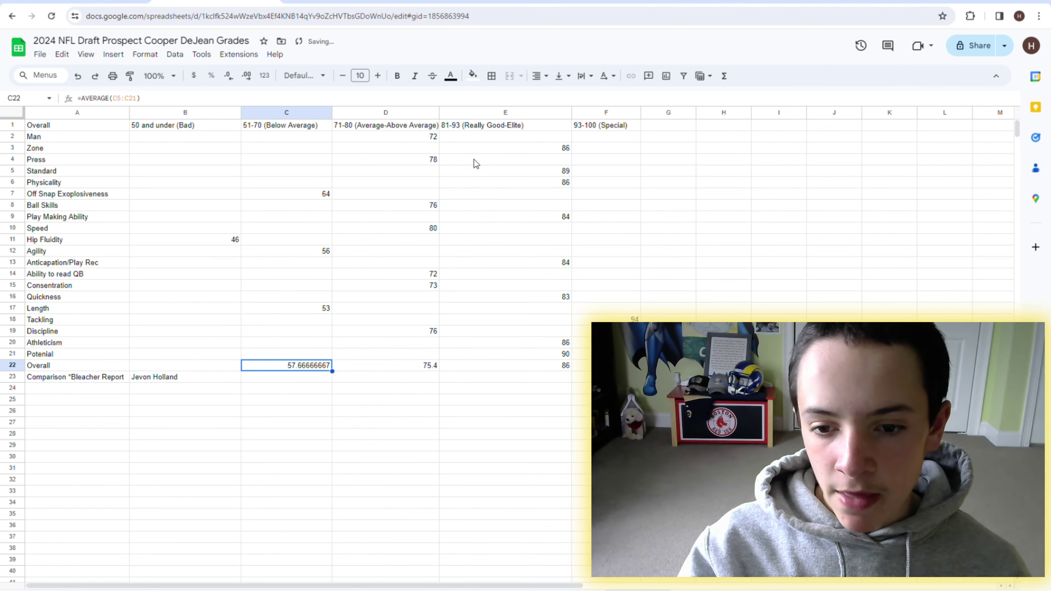
{"action": "key", "text": "Right"}
{"action": "key", "text": "Right"}
{"action": "key", "text": "Right"}
{"action": "key", "text": "Right"}
{"action": "key", "text": "Home"}
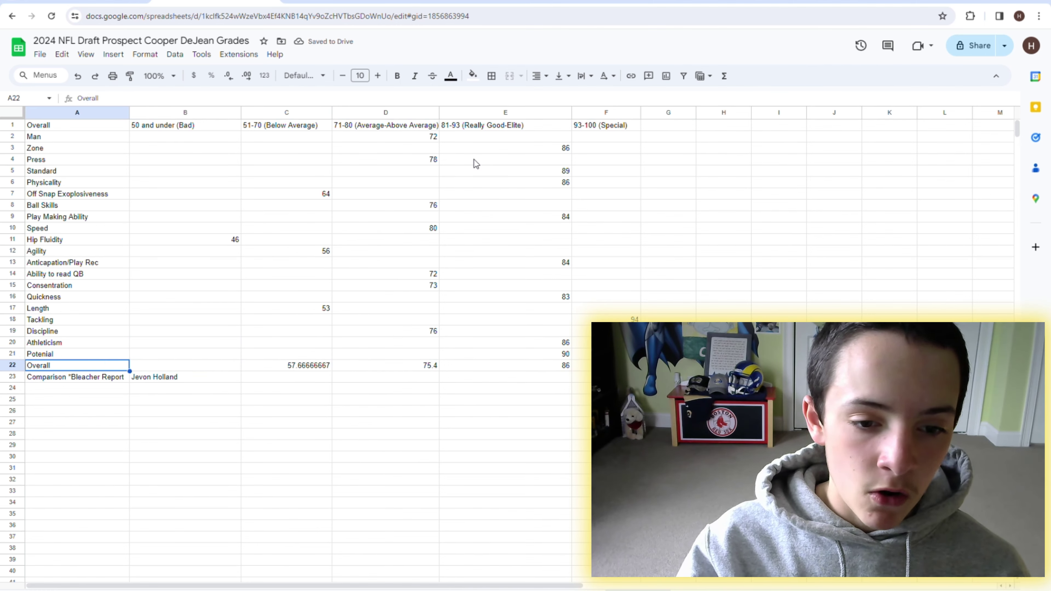
{"action": "key", "text": "Right"}
{"action": "key", "text": "Up"}
{"action": "key", "text": "Right"}
{"action": "key", "text": "Right"}
{"action": "key", "text": "Right"}
{"action": "key", "text": "Right"}
{"action": "key", "text": "Right"}
{"action": "key", "text": "Right"}
{"action": "key", "text": "Right"}
{"action": "key", "text": "Down"}
{"action": "key", "text": "Down"}
{"action": "key", "text": "Left"}
{"action": "key", "text": "Left"}
{"action": "key", "text": "Up"}
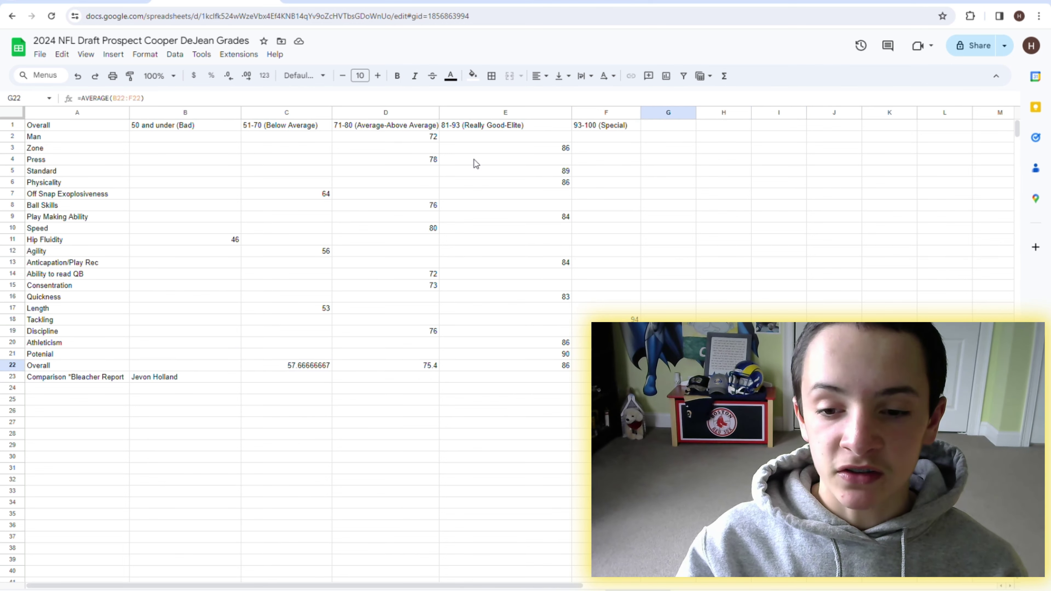
Review the Hip Fluidity row, the Bleacher Report comparison and the cleared Overall cell once more.
{"action": "key", "text": "Left"}
{"action": "key", "text": "Home"}
{"action": "key", "text": "Up"}
{"action": "key", "text": "Up"}
{"action": "key", "text": "Up"}
{"action": "key", "text": "Up"}
{"action": "key", "text": "Up"}
{"action": "key", "text": "Up"}
{"action": "key", "text": "Up"}
{"action": "key", "text": "Up"}
{"action": "key", "text": "Up"}
{"action": "key", "text": "Up"}
{"action": "key", "text": "Up"}
{"action": "key", "text": "Up"}
{"action": "key", "text": "Down"}
{"action": "key", "text": "Right"}
{"action": "key", "text": "Right"}
{"action": "key", "text": "Right"}
{"action": "key", "text": "Down"}
{"action": "key", "text": "Down"}
{"action": "key", "text": "Down"}
{"action": "key", "text": "Down"}
{"action": "key", "text": "Down"}
{"action": "key", "text": "Down"}
{"action": "key", "text": "Down"}
{"action": "key", "text": "Down"}
{"action": "key", "text": "Down"}
{"action": "key", "text": "Down"}
{"action": "key", "text": "Down"}
{"action": "key", "text": "Down"}
{"action": "key", "text": "Down"}
{"action": "key", "text": "Down"}
{"action": "key", "text": "Left"}
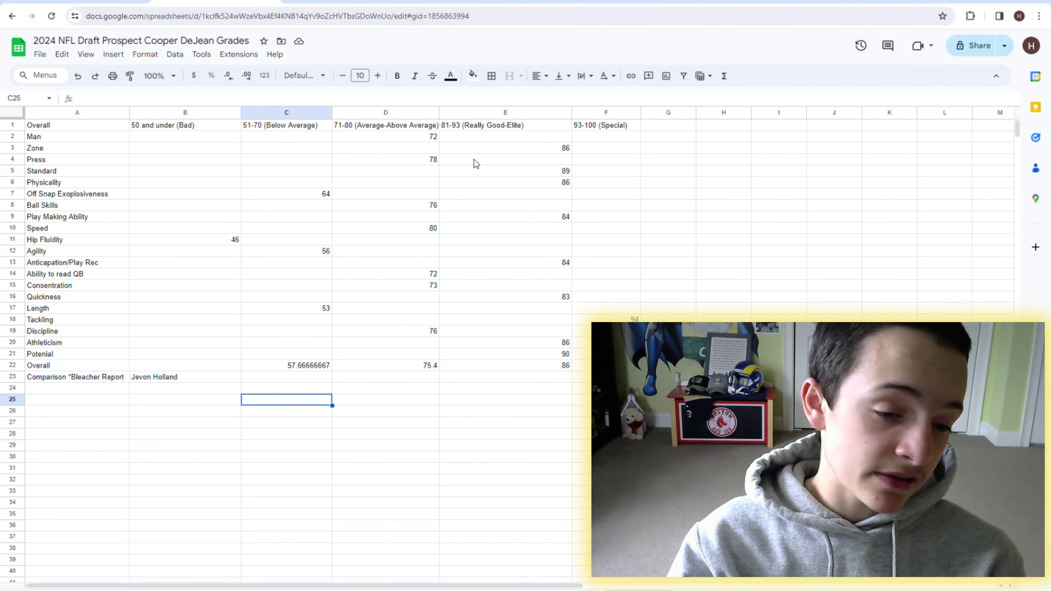
{"action": "key", "text": "Up"}
{"action": "key", "text": "Up"}
{"action": "key", "text": "Left"}
{"action": "key", "text": "Up"}
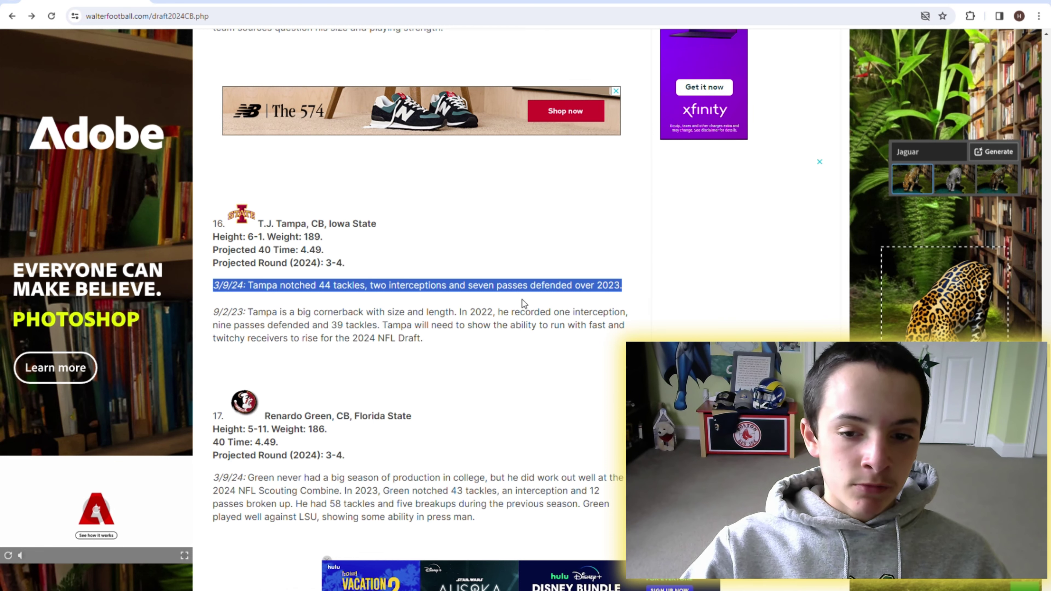
Read T.J. Tampa's measurements, projected round and 2023 stats in the WalterFootball cornerback rankings.
{"action": "left_click_drag", "start_coordinate": [524, 309], "coordinate": [602, 265]}
{"action": "left_click", "coordinate": [460, 240]}
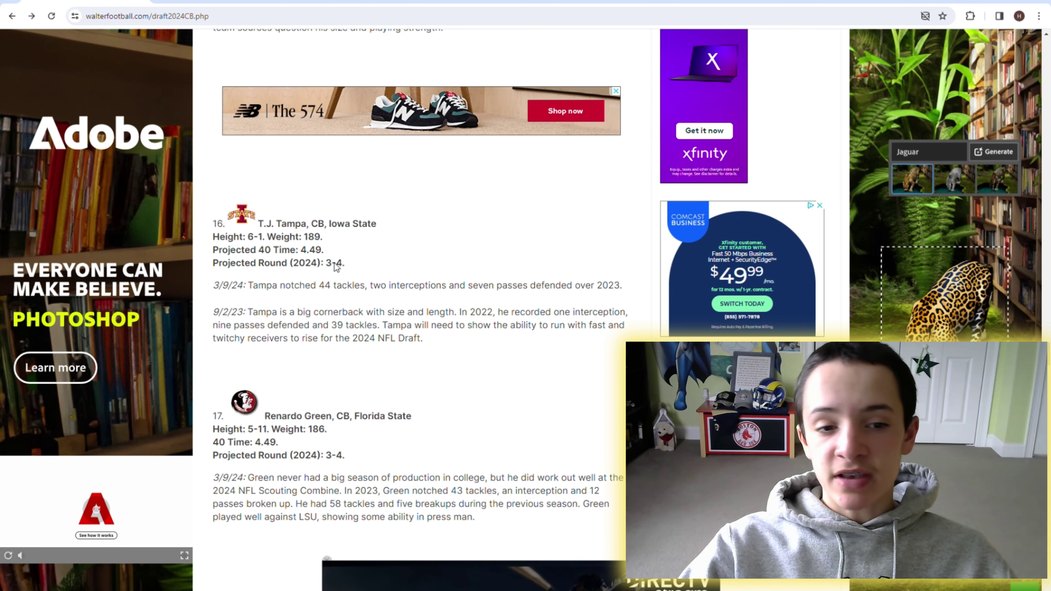
{"action": "left_click_drag", "start_coordinate": [361, 268], "coordinate": [247, 236]}
{"action": "left_click", "coordinate": [532, 205]}
{"action": "scroll", "coordinate": [532, 209], "scroll_direction": "up", "scroll_amount": 1}
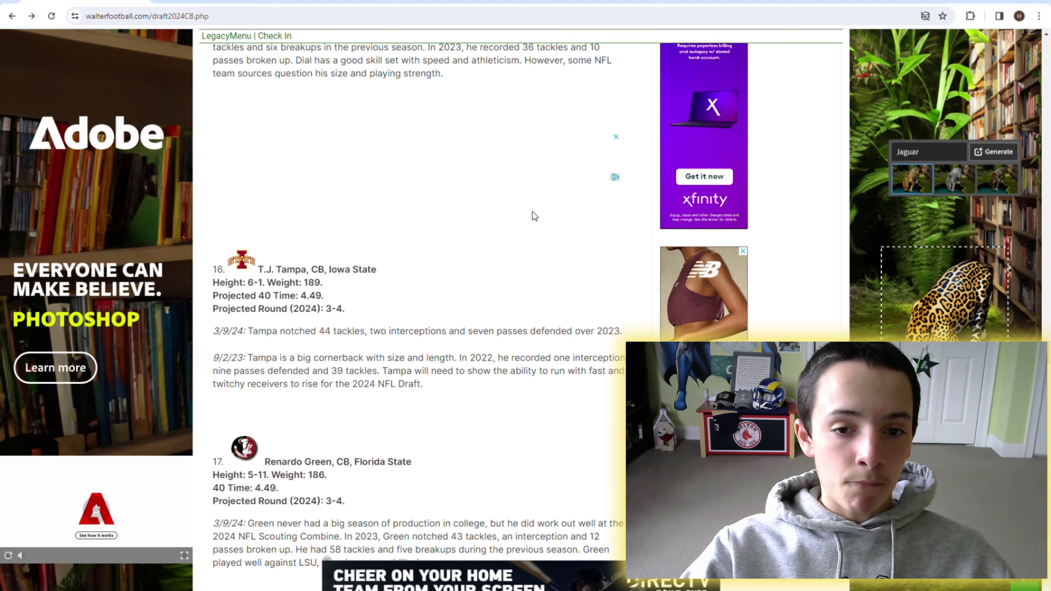
{"action": "scroll", "coordinate": [532, 214], "scroll_direction": "up", "scroll_amount": 2}
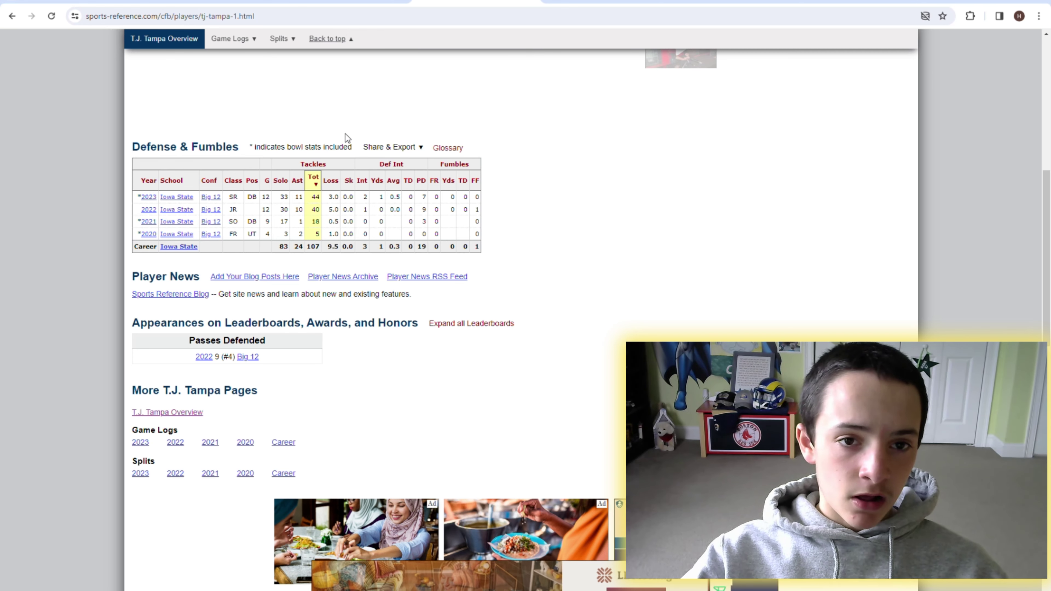
Switch to the PFF 2024 Big Board and examine T.J. Tampa's 2023 snaps and season grade.
{"action": "left_click", "coordinate": [308, 2]}
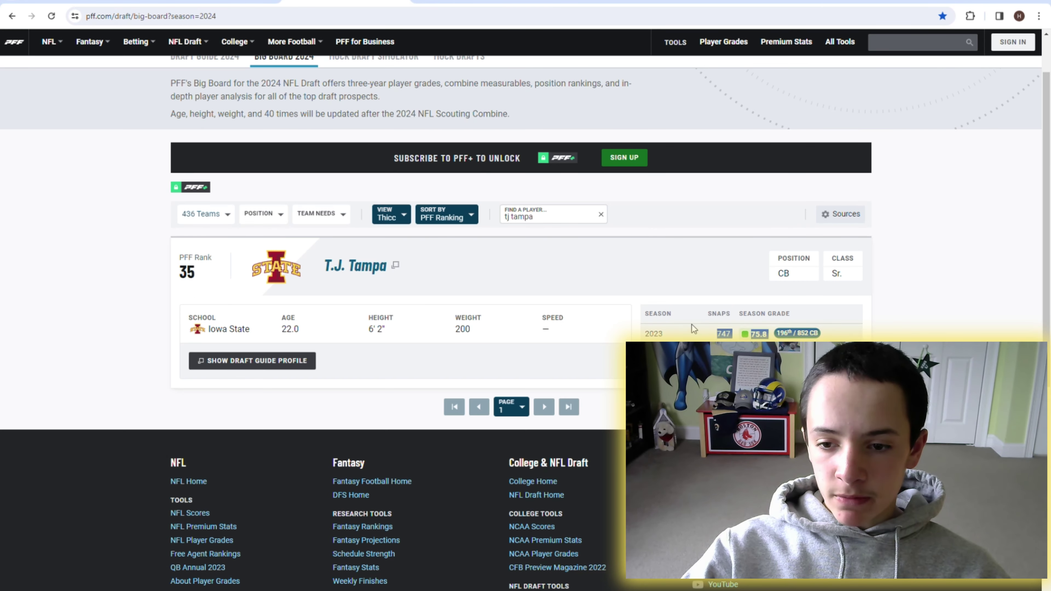
{"action": "left_click_drag", "start_coordinate": [849, 330], "coordinate": [903, 331]}
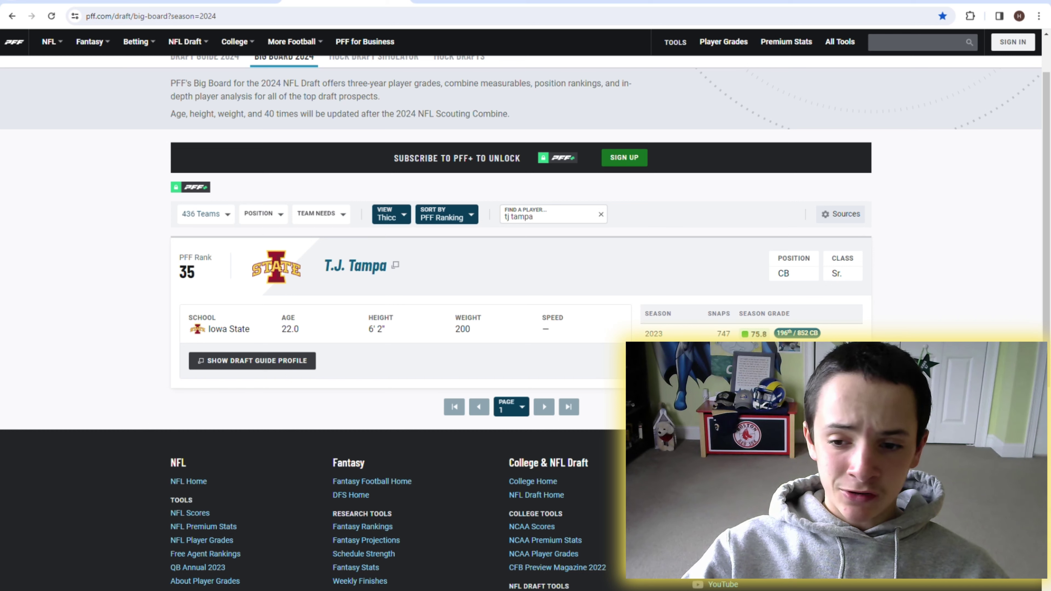
Recheck T.J. Tampa's 2023 snaps and season grade on the PFF board, then return to his grades spreadsheet.
{"action": "left_click_drag", "start_coordinate": [770, 334], "coordinate": [714, 334]}
{"action": "left_click_drag", "start_coordinate": [896, 335], "coordinate": [898, 337]}
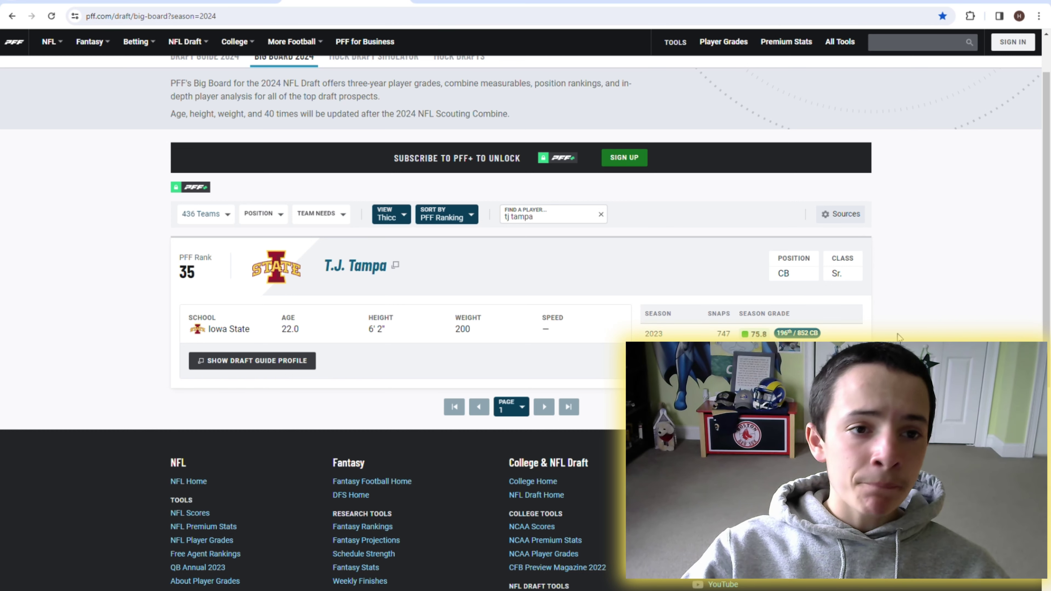
{"action": "left_click", "coordinate": [212, 2]}
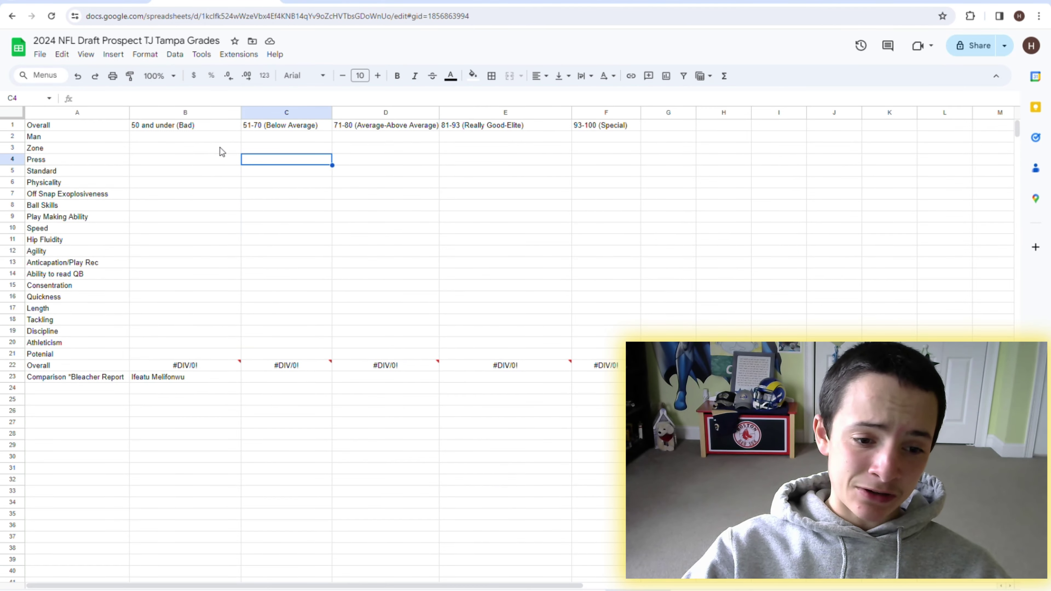
Look over the category rows, the Overall row and the Bleacher Report comparison in the Tampa grades sheet.
{"action": "left_click", "coordinate": [225, 138]}
{"action": "left_click", "coordinate": [282, 139]}
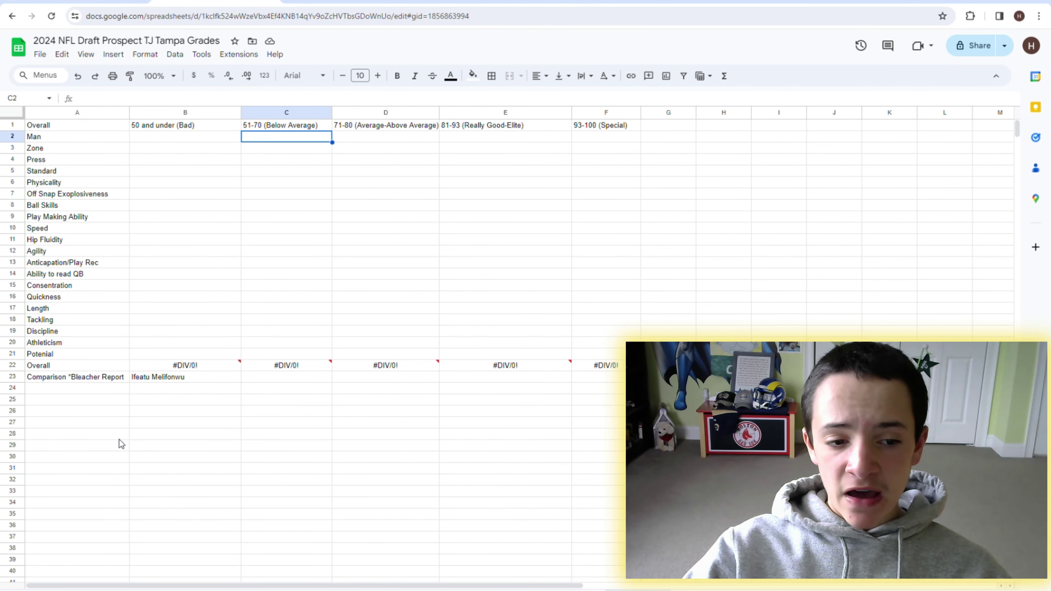
{"action": "left_click", "coordinate": [202, 377]}
{"action": "left_click", "coordinate": [258, 379]}
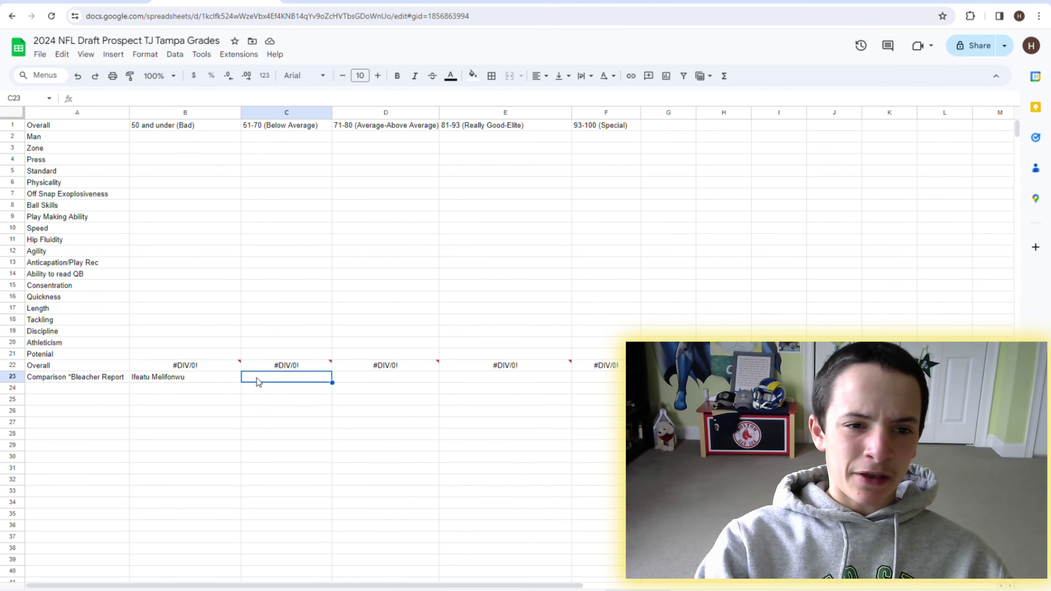
{"action": "key", "text": "Left"}
{"action": "key", "text": "Up"}
{"action": "key", "text": "Up"}
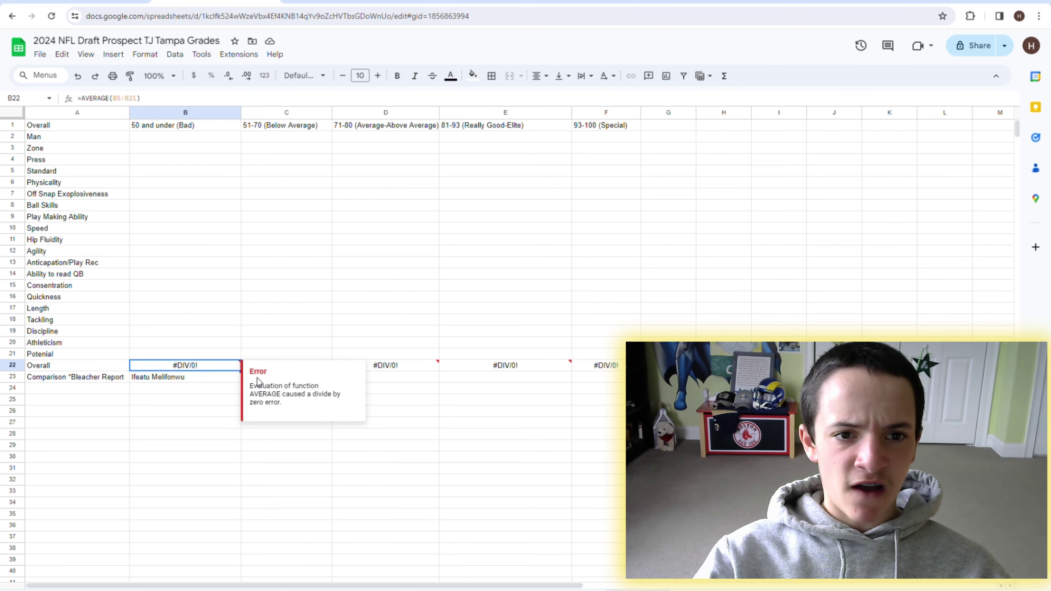
{"action": "key", "text": "Up"}
{"action": "key", "text": "Up"}
{"action": "key", "text": "Up"}
{"action": "key", "text": "Up"}
{"action": "key", "text": "Up"}
{"action": "key", "text": "Up"}
{"action": "key", "text": "Up"}
{"action": "key", "text": "Up"}
{"action": "key", "text": "Up"}
{"action": "key", "text": "Up"}
{"action": "key", "text": "Up"}
{"action": "key", "text": "Up"}
{"action": "key", "text": "Up"}
{"action": "key", "text": "Up"}
{"action": "key", "text": "Up"}
{"action": "key", "text": "Up"}
{"action": "key", "text": "Up"}
{"action": "key", "text": "Up"}
{"action": "key", "text": "Up"}
{"action": "key", "text": "Up"}
{"action": "key", "text": "Down"}
{"action": "key", "text": "Down"}
{"action": "key", "text": "Down"}
{"action": "key", "text": "Down"}
{"action": "key", "text": "Down"}
{"action": "key", "text": "Down"}
{"action": "key", "text": "Down"}
{"action": "key", "text": "Down"}
{"action": "key", "text": "Down"}
{"action": "key", "text": "Down"}
{"action": "key", "text": "Down"}
{"action": "key", "text": "Down"}
{"action": "key", "text": "Down"}
{"action": "key", "text": "Down"}
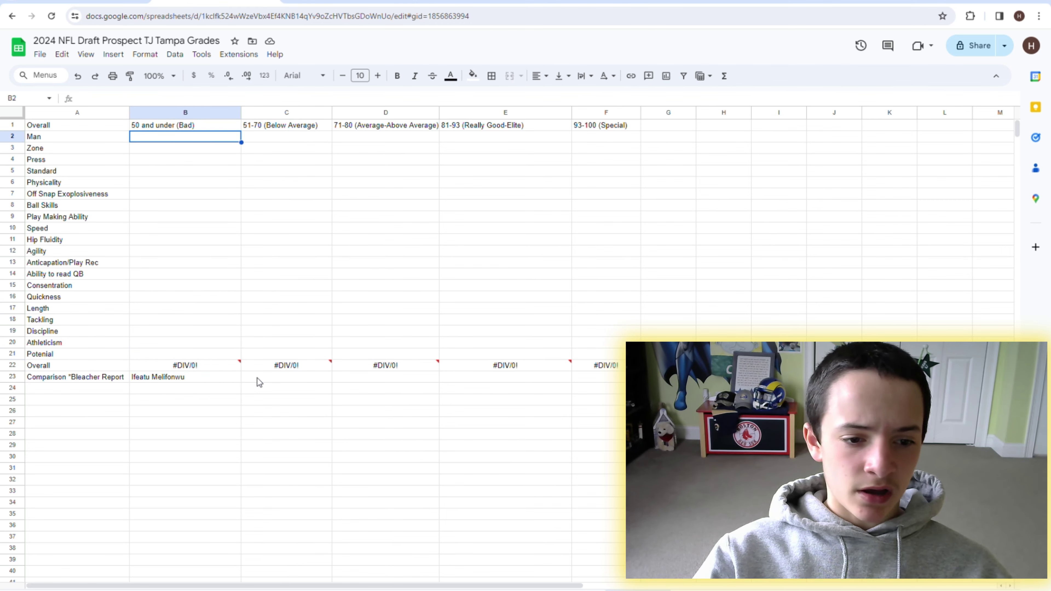
{"action": "key", "text": "Down"}
{"action": "key", "text": "Down"}
{"action": "key", "text": "Down"}
{"action": "key", "text": "Down"}
{"action": "key", "text": "Down"}
{"action": "key", "text": "Down"}
{"action": "key", "text": "Down"}
{"action": "key", "text": "Down"}
{"action": "key", "text": "Down"}
{"action": "key", "text": "Up"}
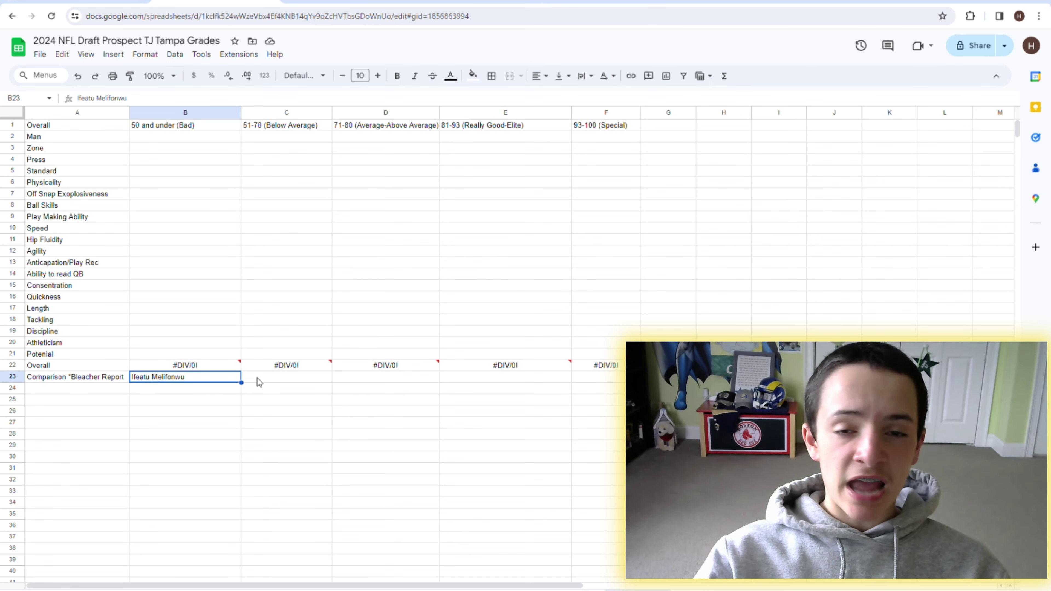
Grade Tampa's Man coverage 75 in the 71-80 (Average-Above Average) column.
{"action": "key", "text": "Up"}
{"action": "key", "text": "Up"}
{"action": "key", "text": "Up"}
{"action": "key", "text": "Up"}
{"action": "key", "text": "Up"}
{"action": "key", "text": "Up"}
{"action": "key", "text": "Up"}
{"action": "key", "text": "Up"}
{"action": "key", "text": "Up"}
{"action": "key", "text": "Up"}
{"action": "key", "text": "Up"}
{"action": "key", "text": "Up"}
{"action": "key", "text": "Up"}
{"action": "key", "text": "Up"}
{"action": "key", "text": "Up"}
{"action": "key", "text": "Up"}
{"action": "key", "text": "Up"}
{"action": "key", "text": "Up"}
{"action": "key", "text": "Up"}
{"action": "key", "text": "Up"}
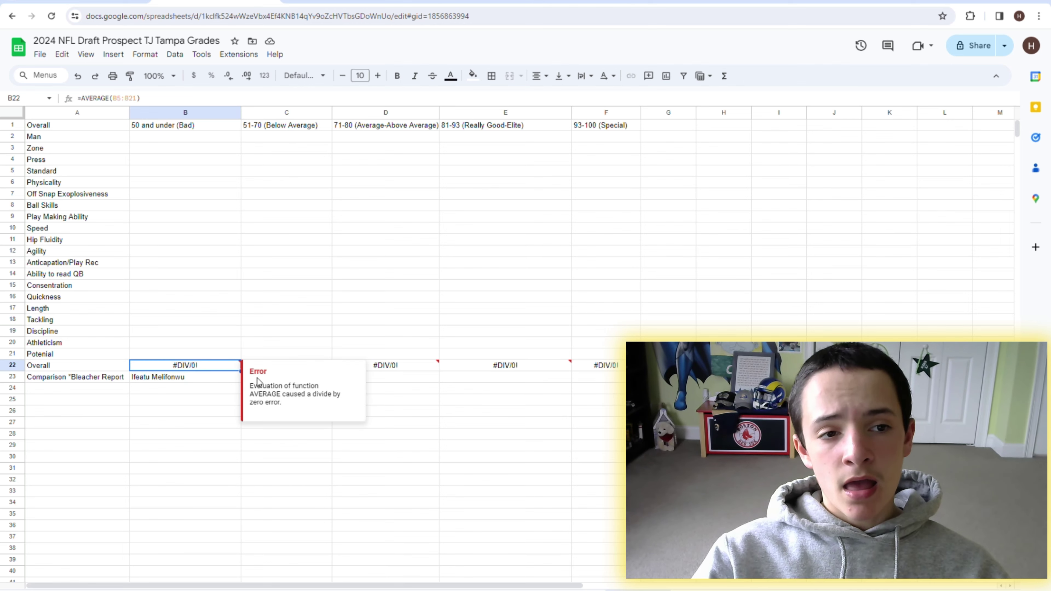
{"action": "key", "text": "Left"}
{"action": "key", "text": "Down"}
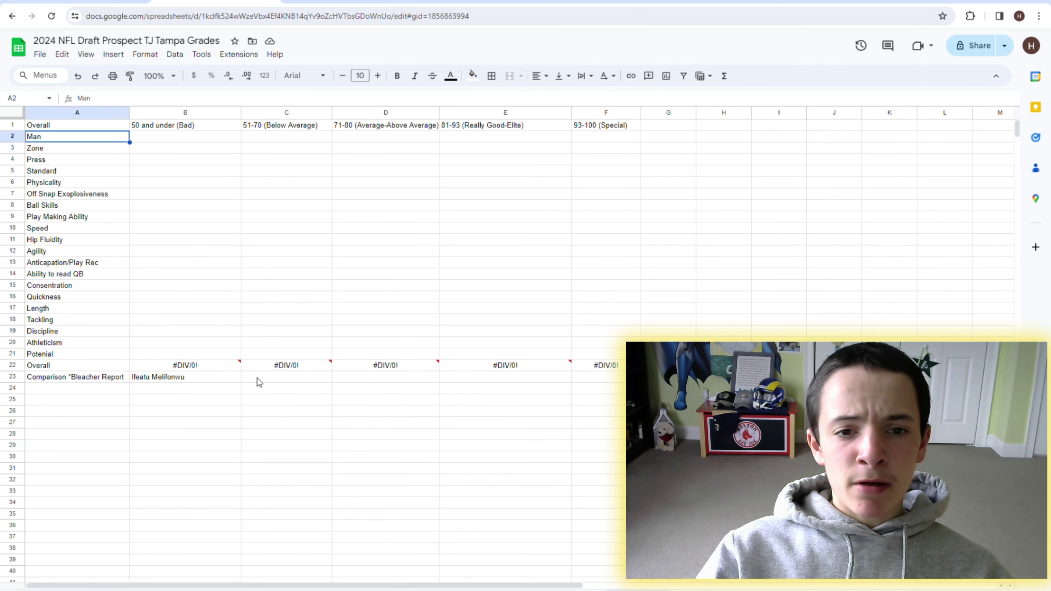
{"action": "key", "text": "Right"}
{"action": "key", "text": "Right"}
{"action": "key", "text": "Right"}
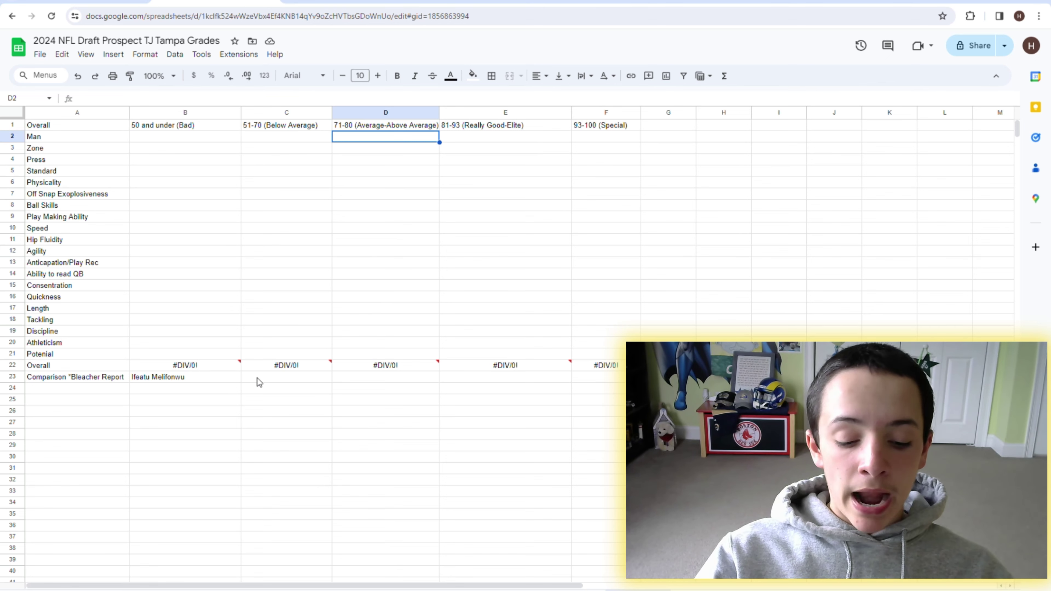
{"action": "type", "text": "75"}
{"action": "key", "text": "Return"}
{"action": "key", "text": "Up"}
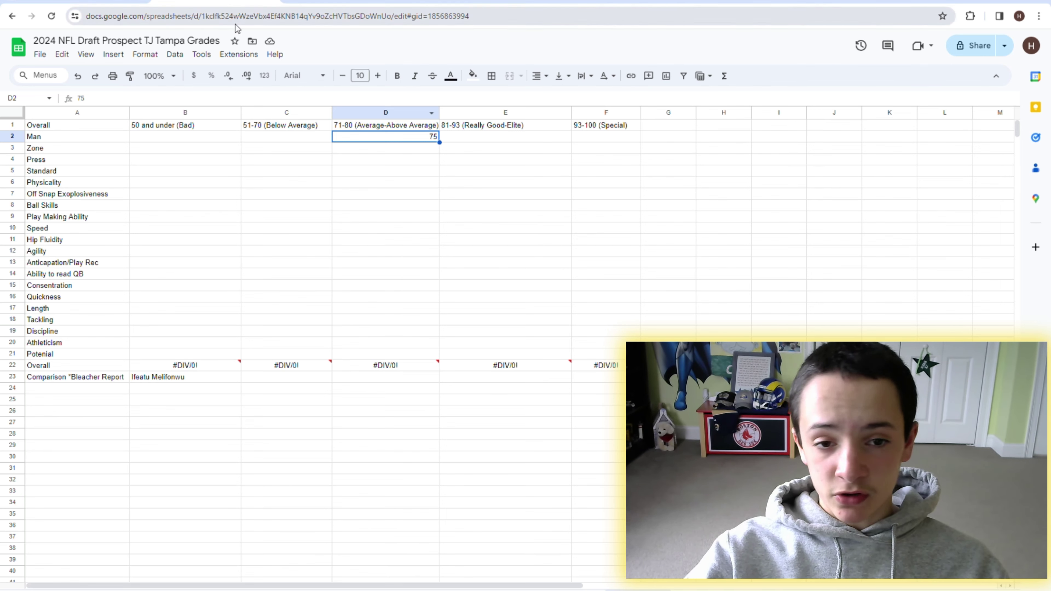
Grade Tampa's Zone coverage 77 in the 71-80 (Average-Above Average) column.
{"action": "left_click", "coordinate": [393, 160]}
{"action": "key", "text": "Up"}
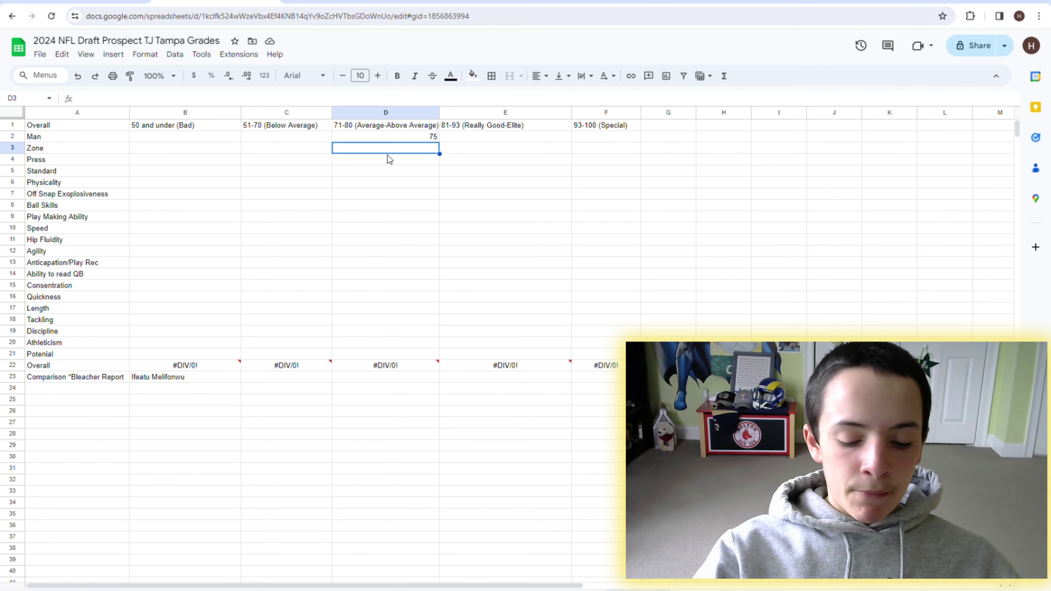
{"action": "type", "text": "77"}
{"action": "key", "text": "Return"}
{"action": "key", "text": "Up"}
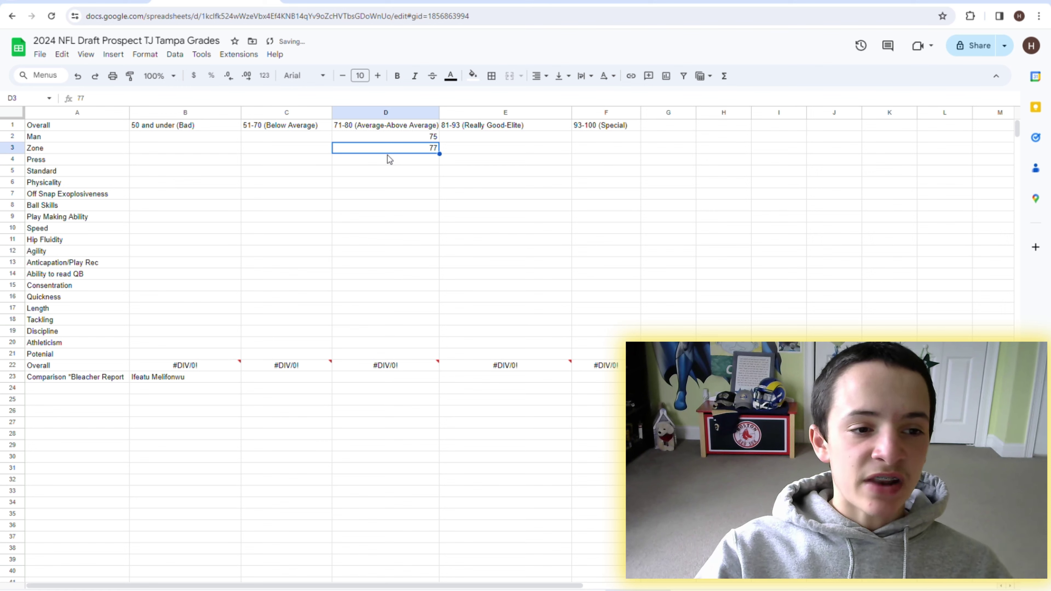
{"action": "key", "text": "Right"}
{"action": "key", "text": "Left"}
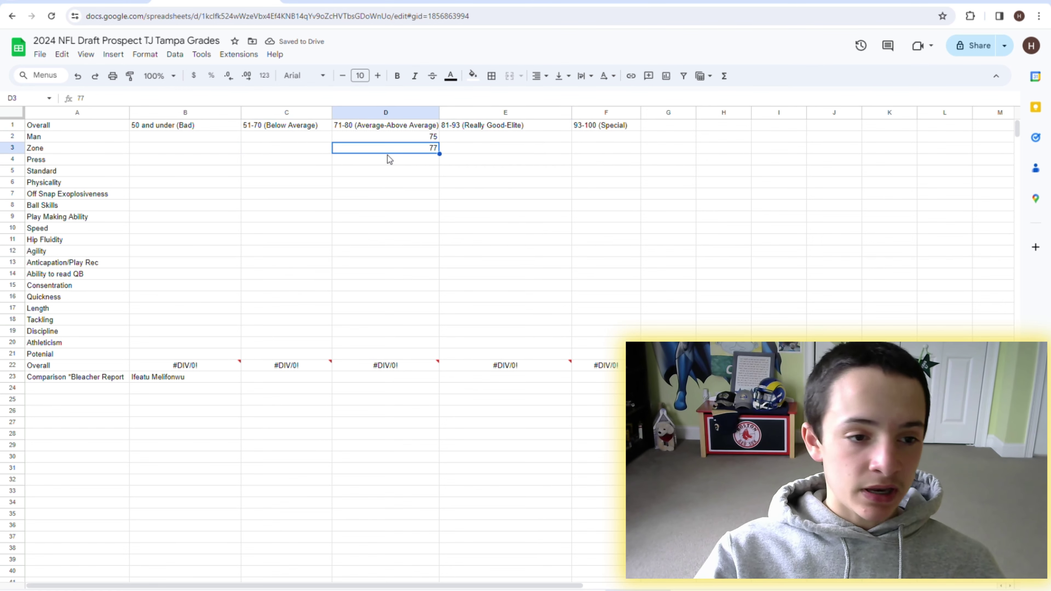
Grade Tampa's Press coverage 78 in the 71-80 (Average-Above Average) column.
{"action": "key", "text": "Down"}
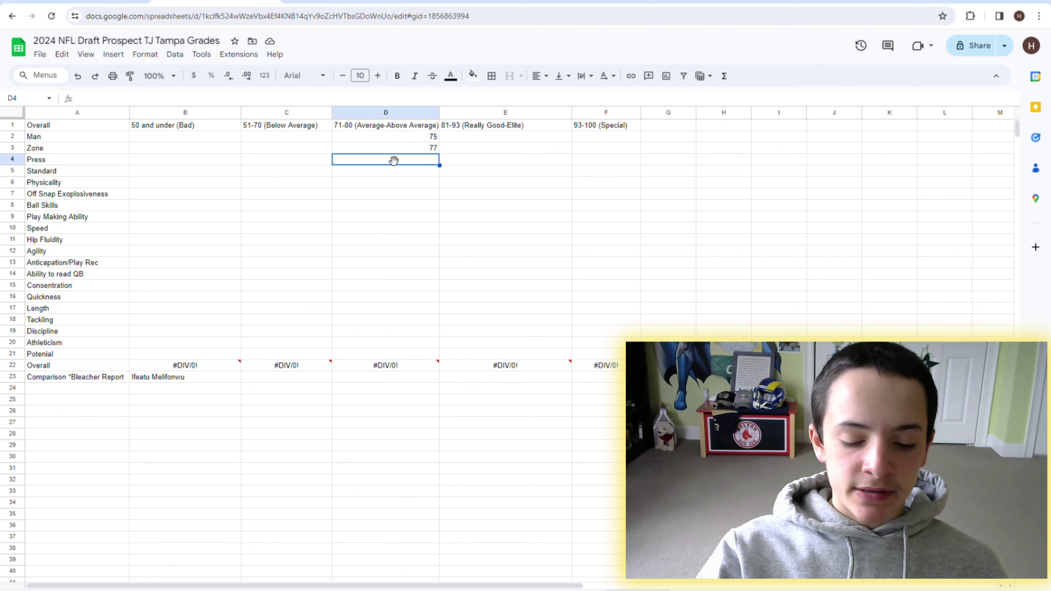
{"action": "key", "text": "Right"}
{"action": "key", "text": "Left"}
{"action": "type", "text": "78"}
{"action": "key", "text": "Right"}
{"action": "key", "text": "Left"}
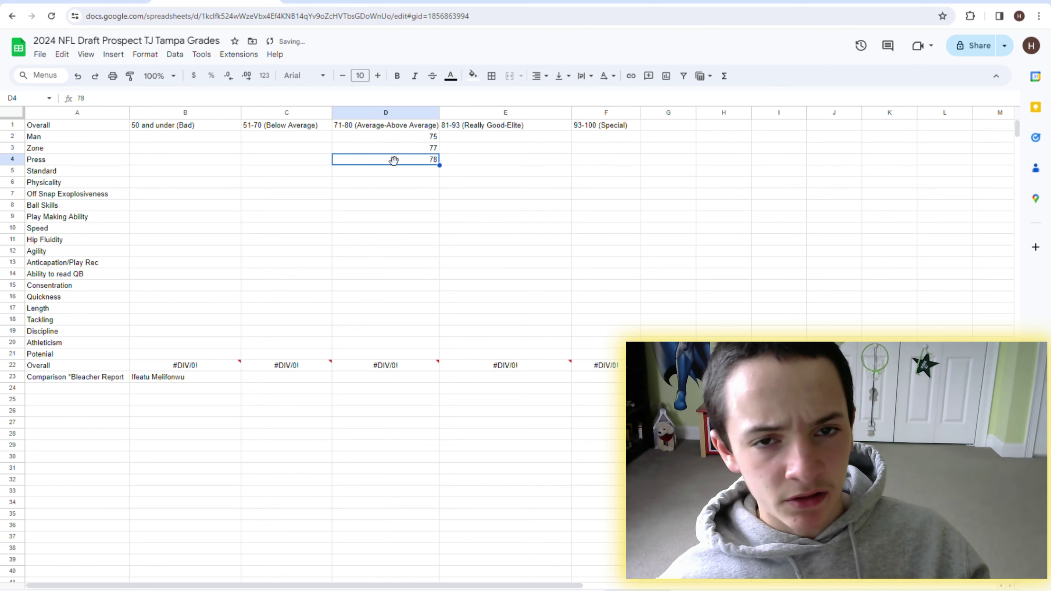
Grade Tampa's Standard category 66 in the 51-70 (Below Average) column.
{"action": "key", "text": "Down"}
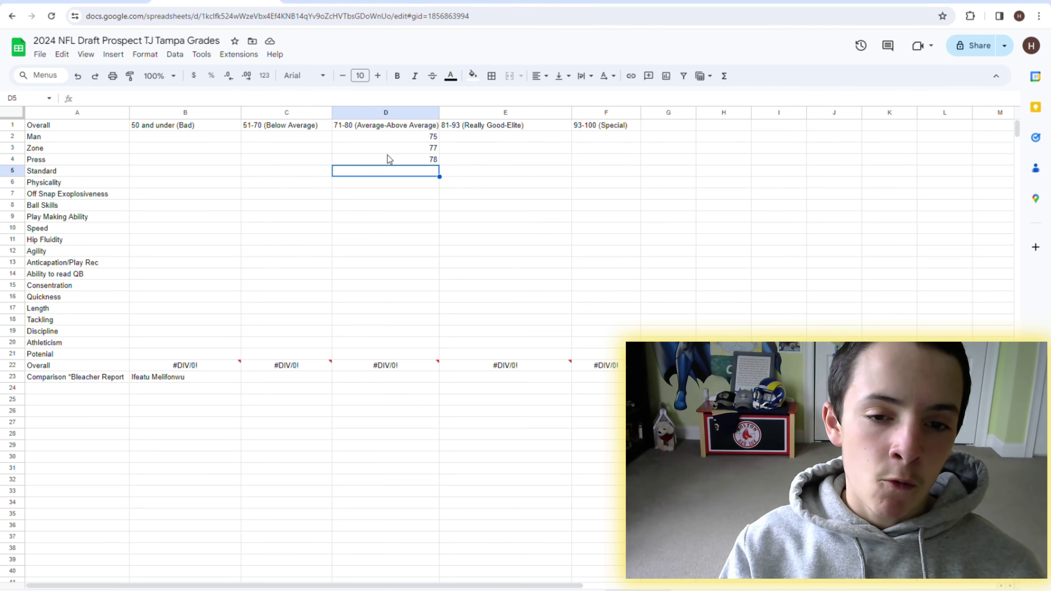
{"action": "key", "text": "Left"}
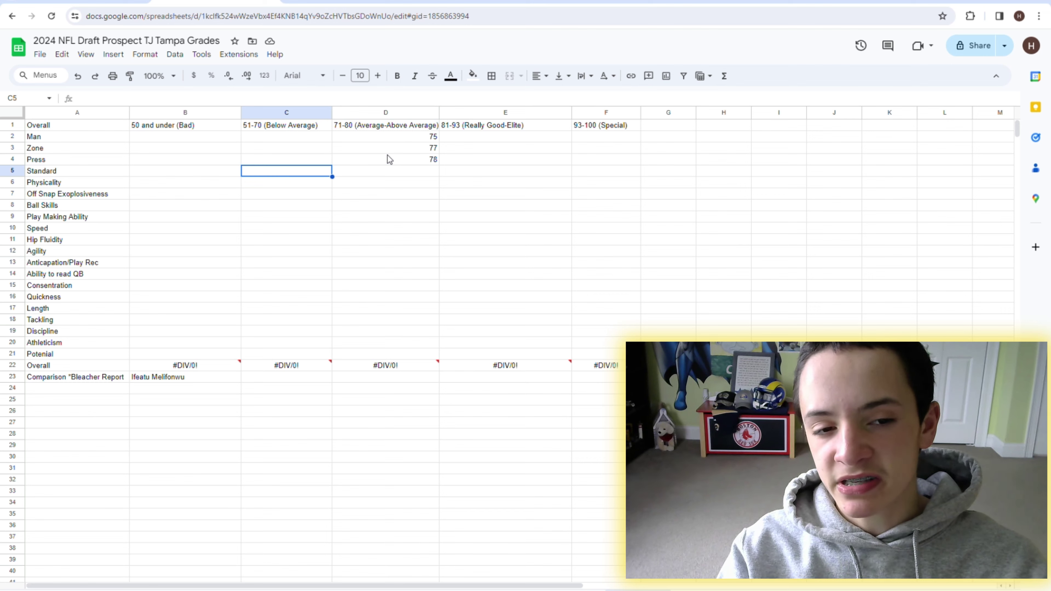
{"action": "type", "text": "66"}
{"action": "key", "text": "Return"}
Grade Tampa's Physicality 73 in the 71-80 (Average-Above Average) column.
{"action": "key", "text": "Left"}
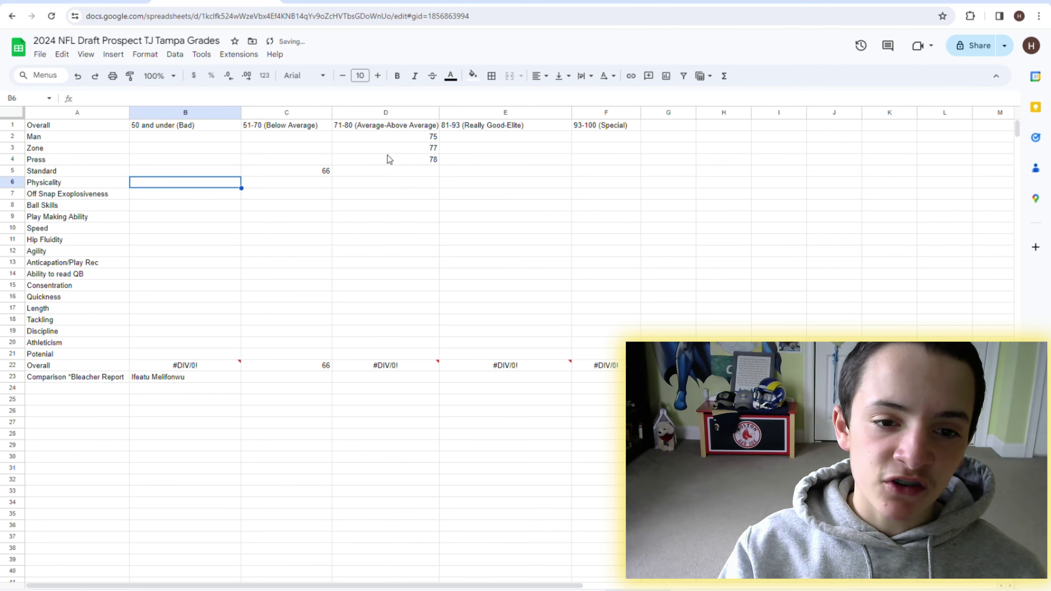
{"action": "key", "text": "Right"}
{"action": "key", "text": "Right"}
{"action": "type", "text": "73"}
{"action": "key", "text": "Return"}
{"action": "key", "text": "Up"}
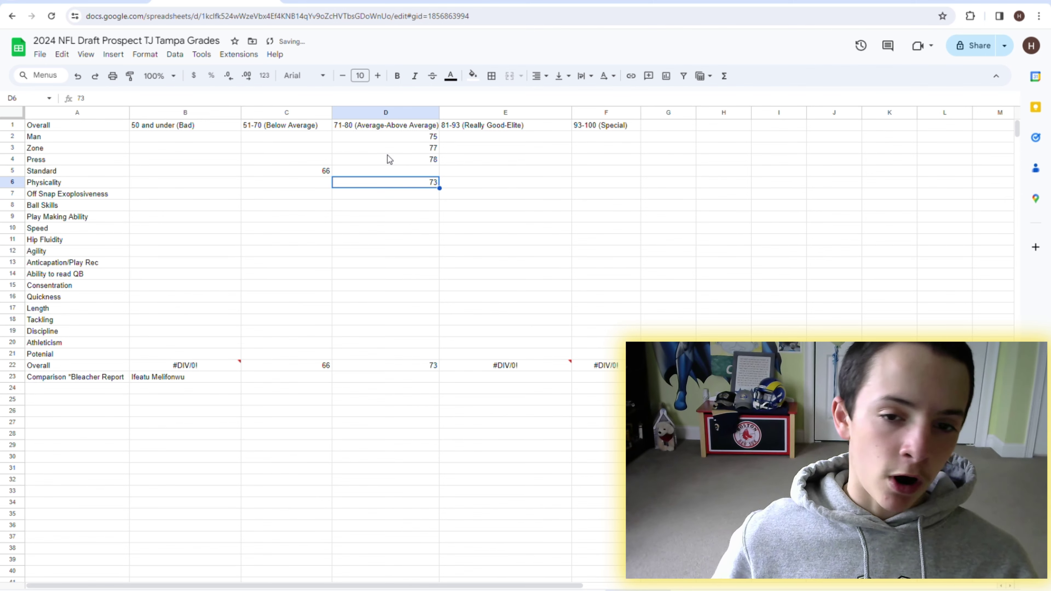